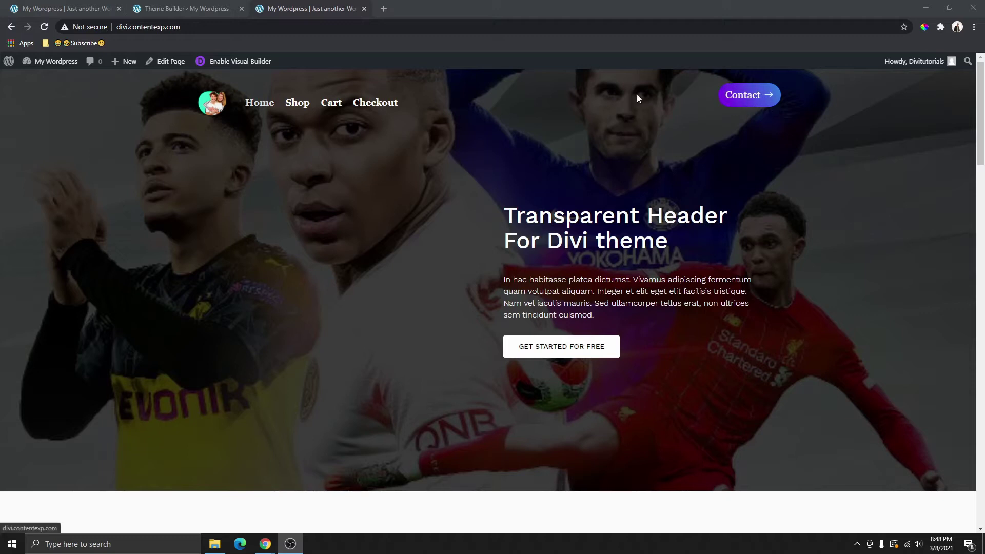
Examine the home page's header over the hero image and further down the page.
{"action": "scroll", "coordinate": [371, 206], "scroll_direction": "down", "scroll_amount": 9}
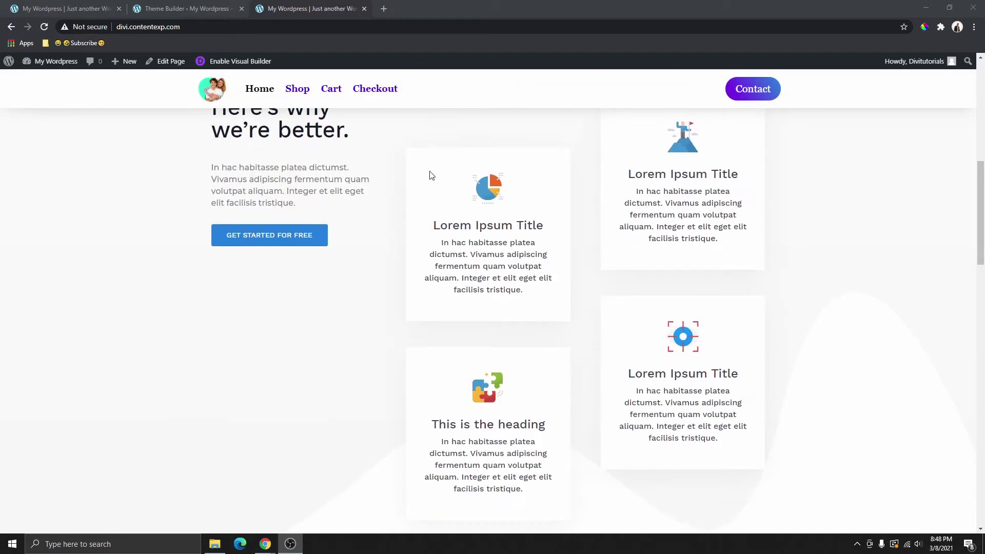
{"action": "scroll", "coordinate": [435, 153], "scroll_direction": "up", "scroll_amount": 3}
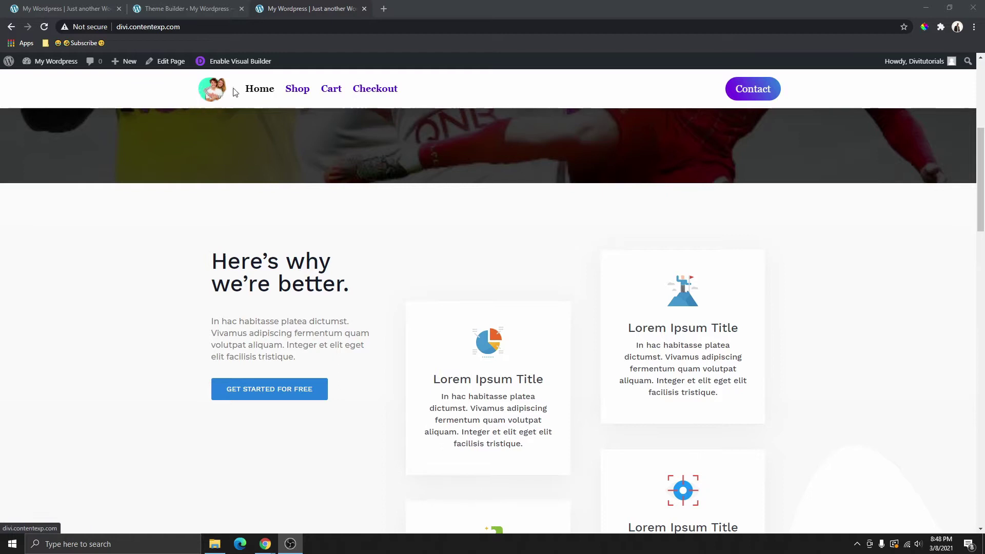
{"action": "scroll", "coordinate": [358, 193], "scroll_direction": "up", "scroll_amount": 6}
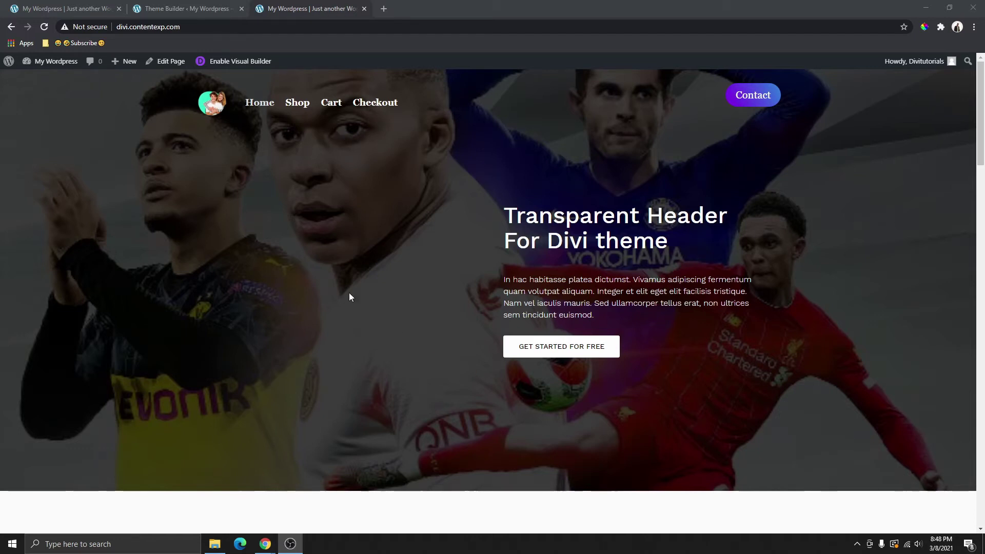
Go to the WordPress dashboard and open the Divi Theme Builder.
{"action": "left_click", "coordinate": [211, 8]}
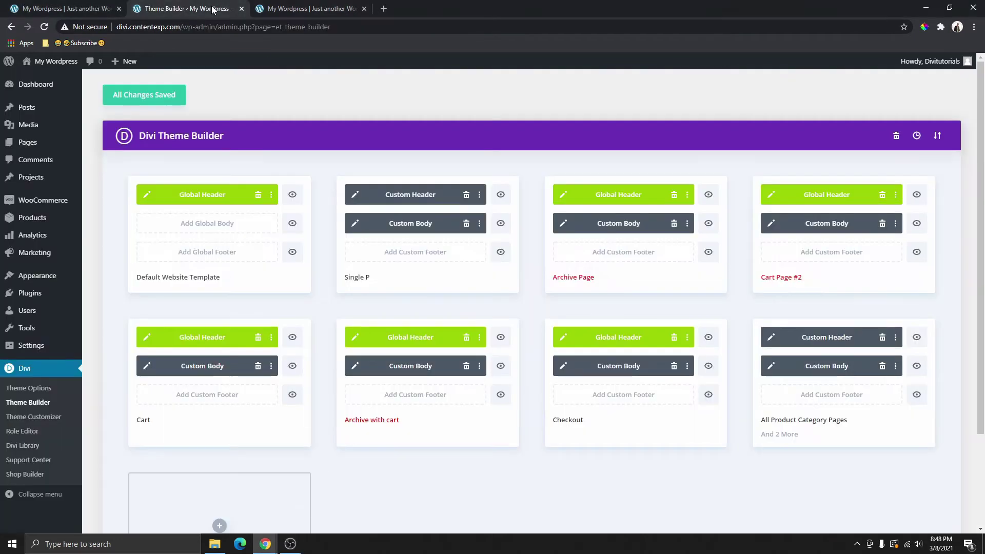
{"action": "left_click", "coordinate": [36, 84]}
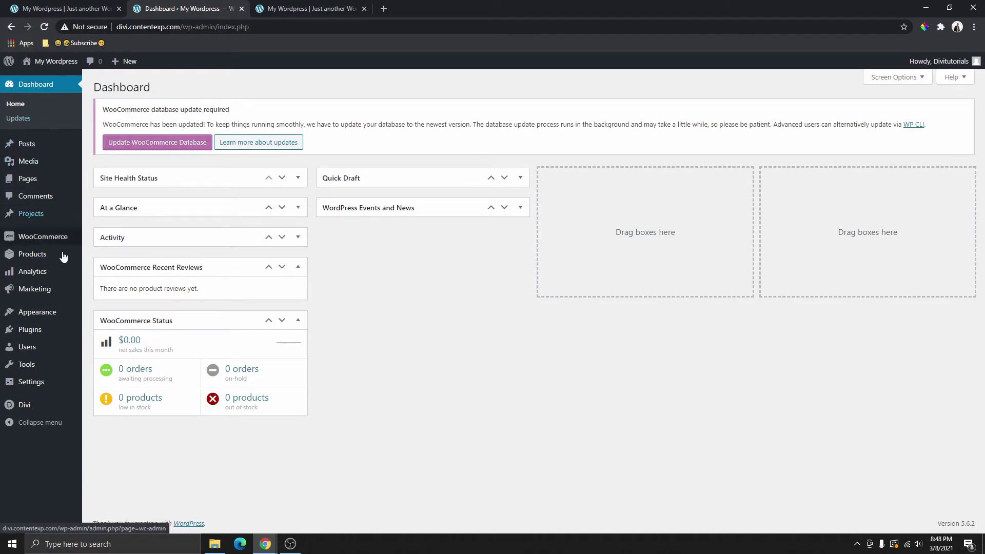
{"action": "mouse_move", "coordinate": [31, 404]}
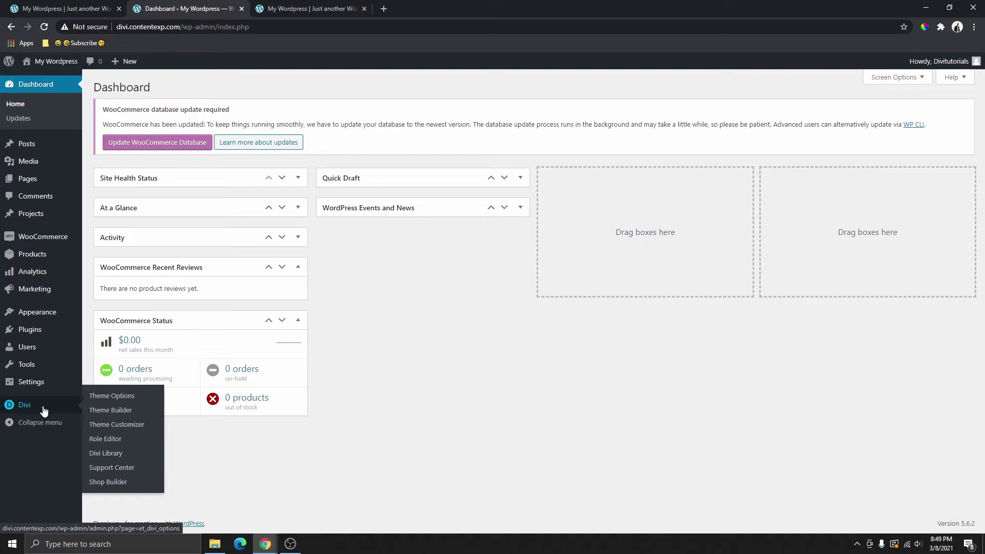
{"action": "left_click", "coordinate": [119, 414]}
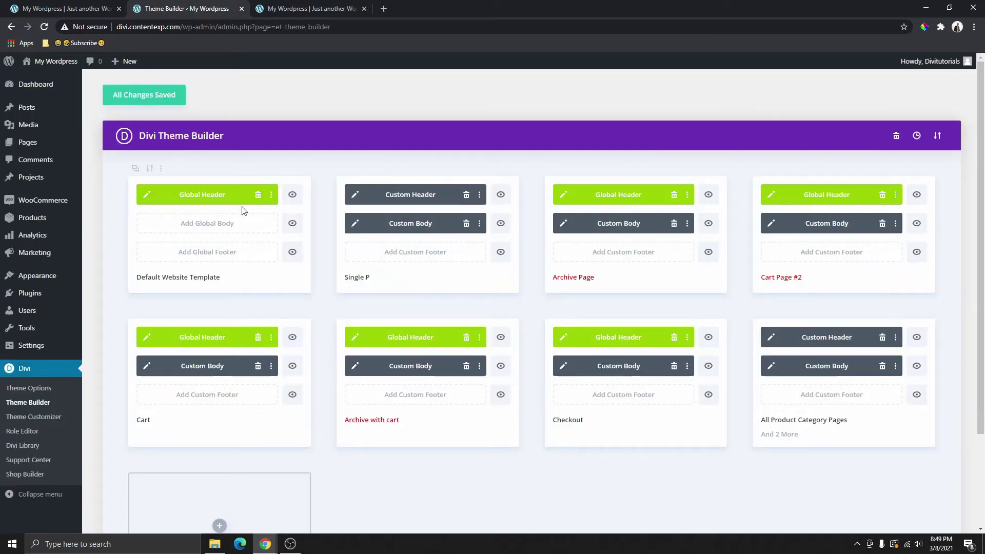
Compare the header on the live home page with the header on the Shop page while moving down each page.
{"action": "left_click", "coordinate": [346, 9]}
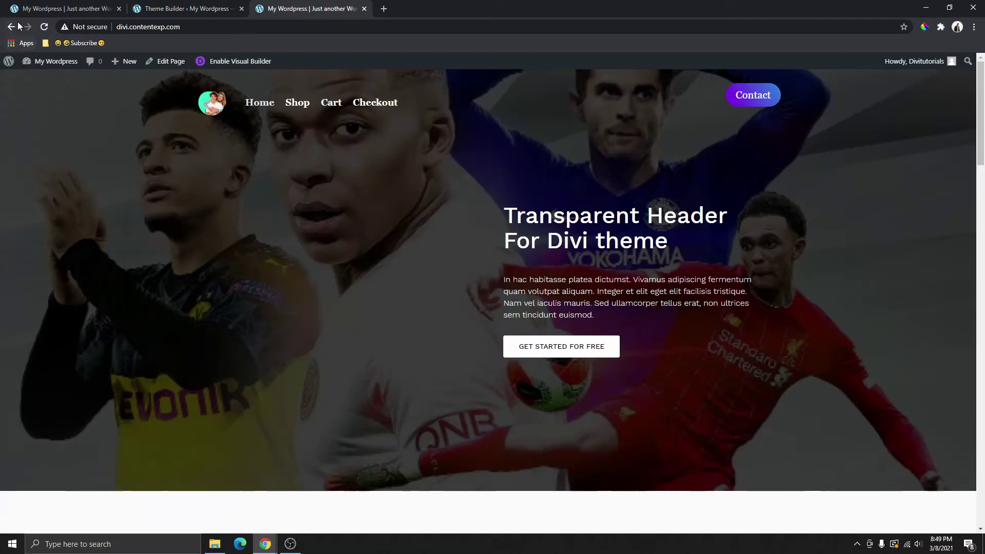
{"action": "left_click", "coordinate": [45, 27]}
{"action": "left_click", "coordinate": [301, 104]}
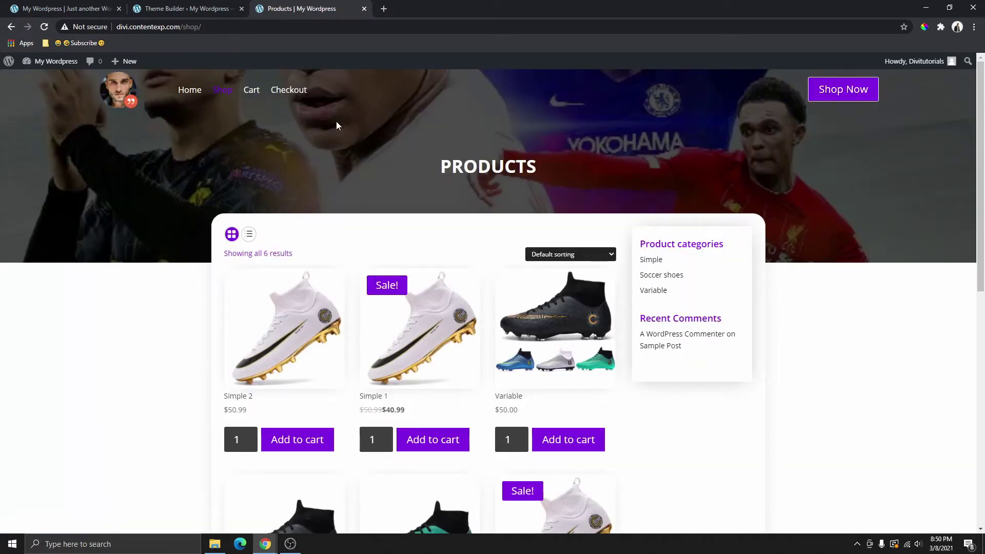
{"action": "scroll", "coordinate": [336, 125], "scroll_direction": "down", "scroll_amount": 8}
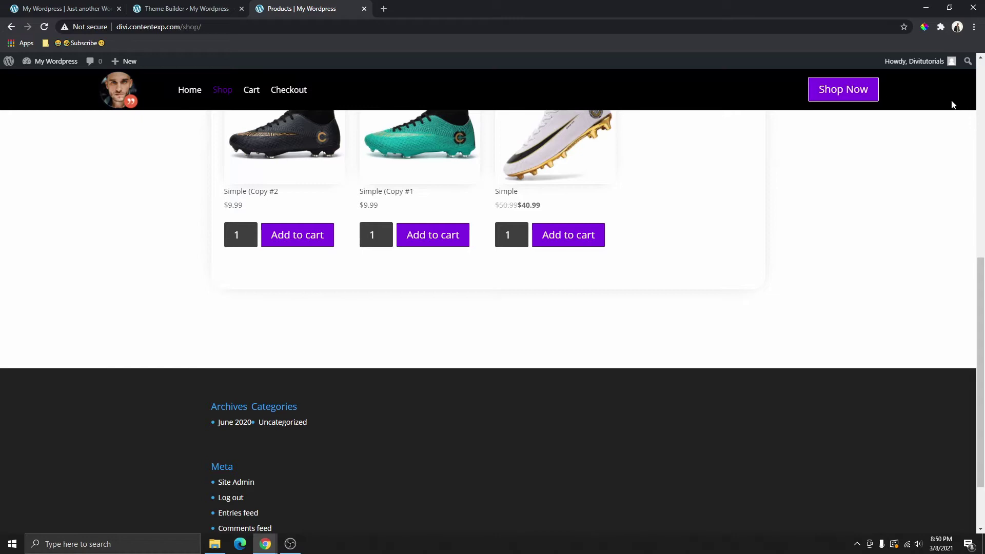
{"action": "scroll", "coordinate": [407, 163], "scroll_direction": "up", "scroll_amount": 5}
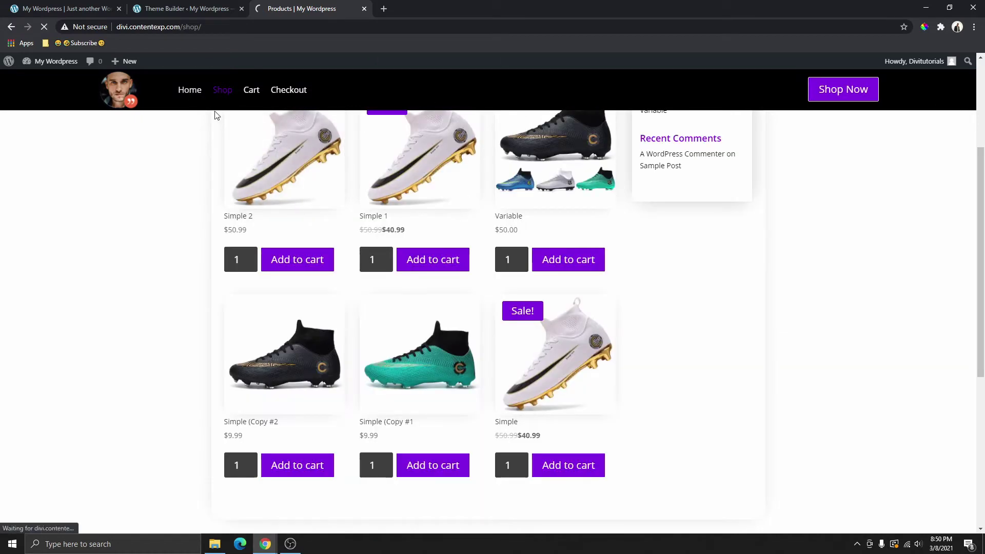
{"action": "left_click", "coordinate": [199, 102]}
{"action": "scroll", "coordinate": [404, 167], "scroll_direction": "down", "scroll_amount": 6}
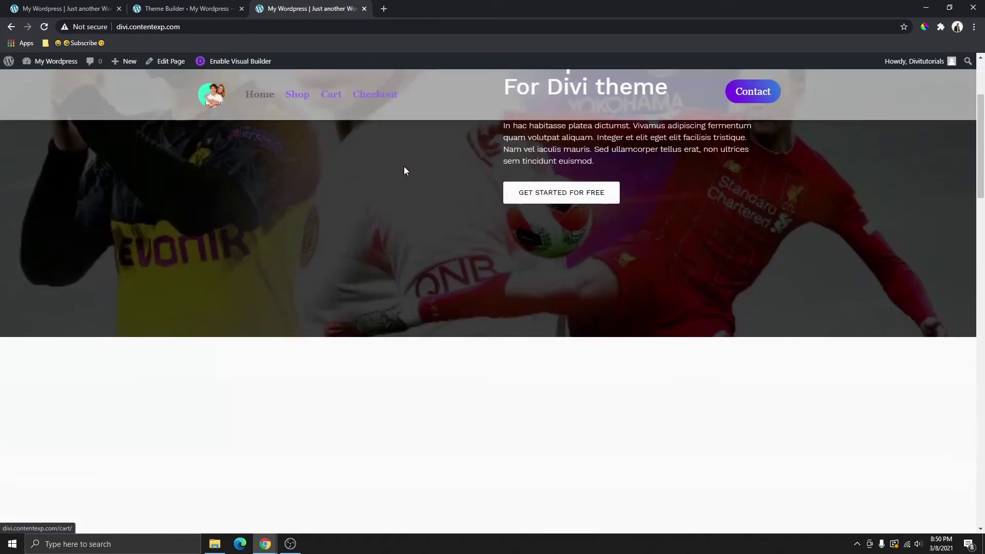
{"action": "scroll", "coordinate": [143, 83], "scroll_direction": "up", "scroll_amount": 4}
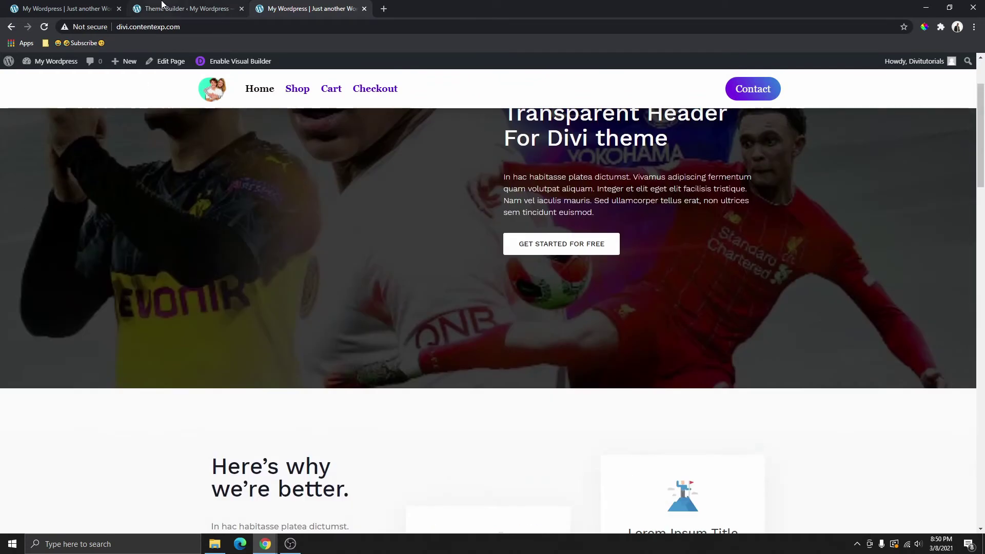
Delete the global header from the Default Website Template in the Theme Builder and save the changes.
{"action": "left_click", "coordinate": [170, 8]}
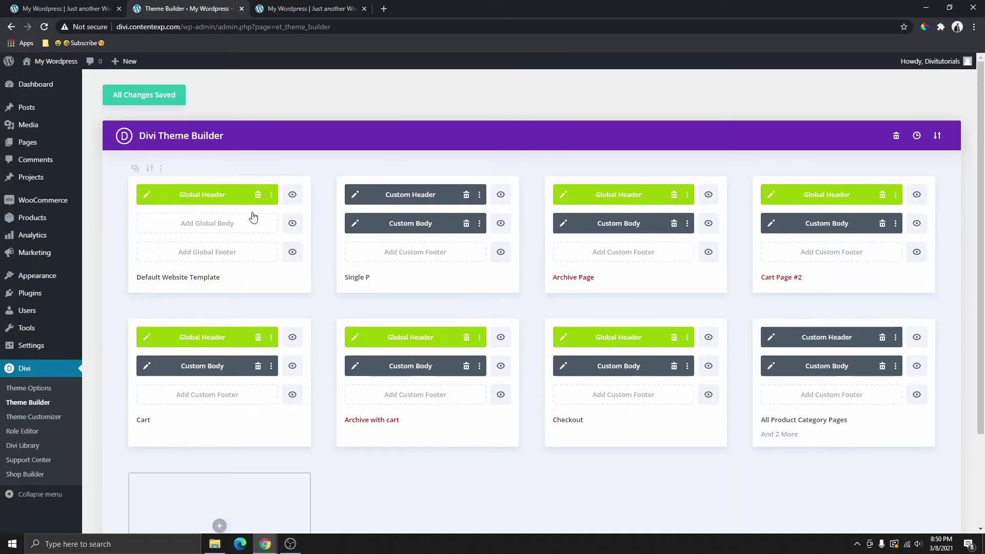
{"action": "left_click", "coordinate": [316, 9]}
{"action": "left_click", "coordinate": [213, 6]}
{"action": "left_click", "coordinate": [258, 196]}
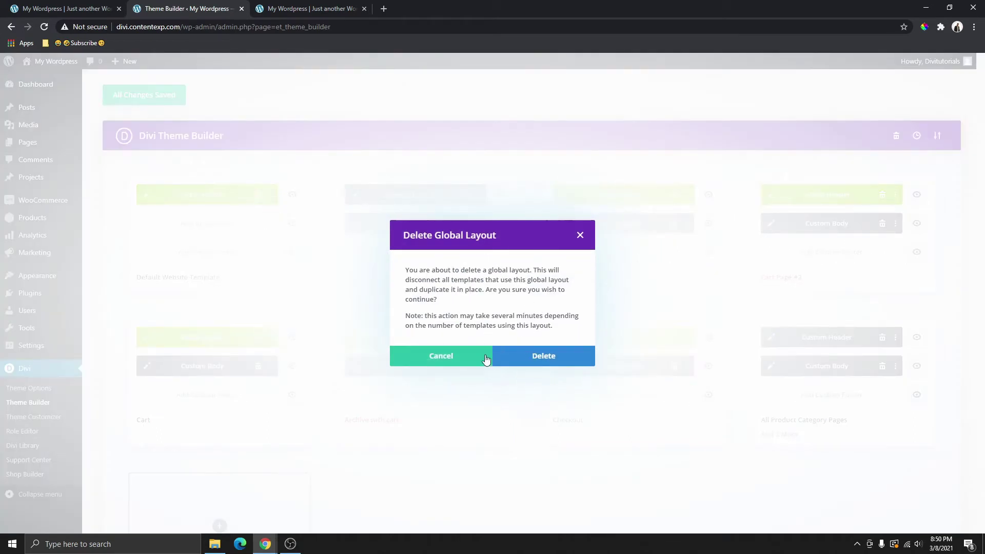
{"action": "left_click", "coordinate": [540, 358]}
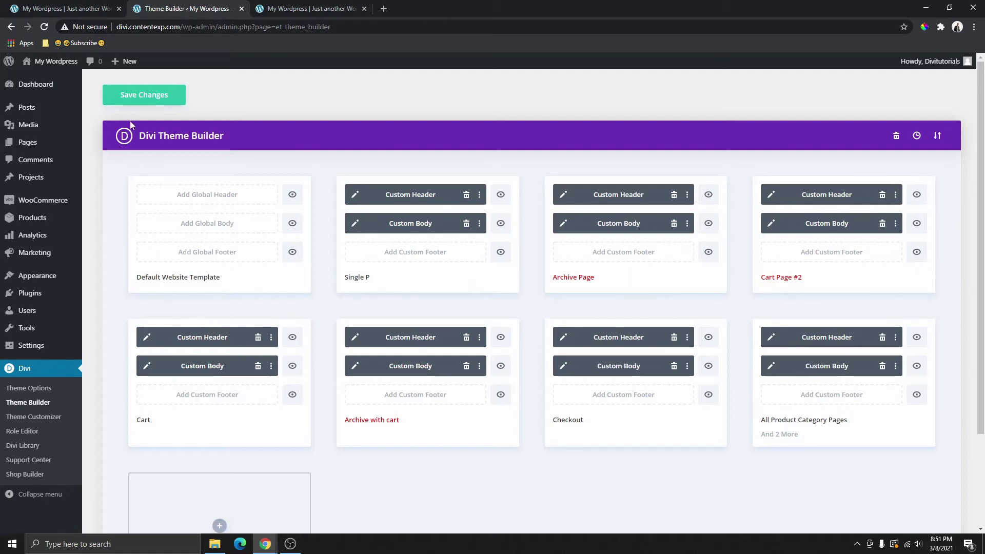
{"action": "left_click", "coordinate": [146, 99]}
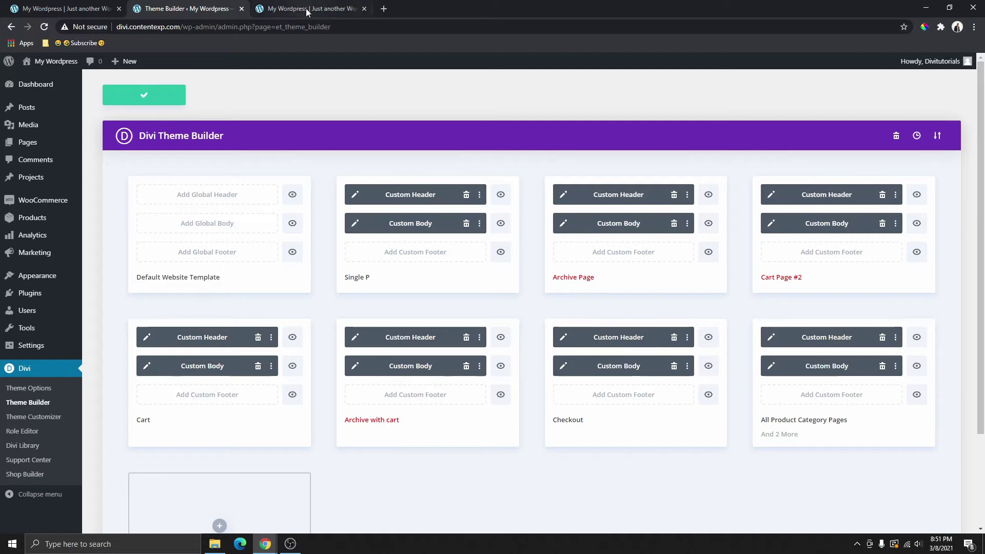
Reload the live home page and examine its header at the top and further down the page.
{"action": "left_click", "coordinate": [306, 8]}
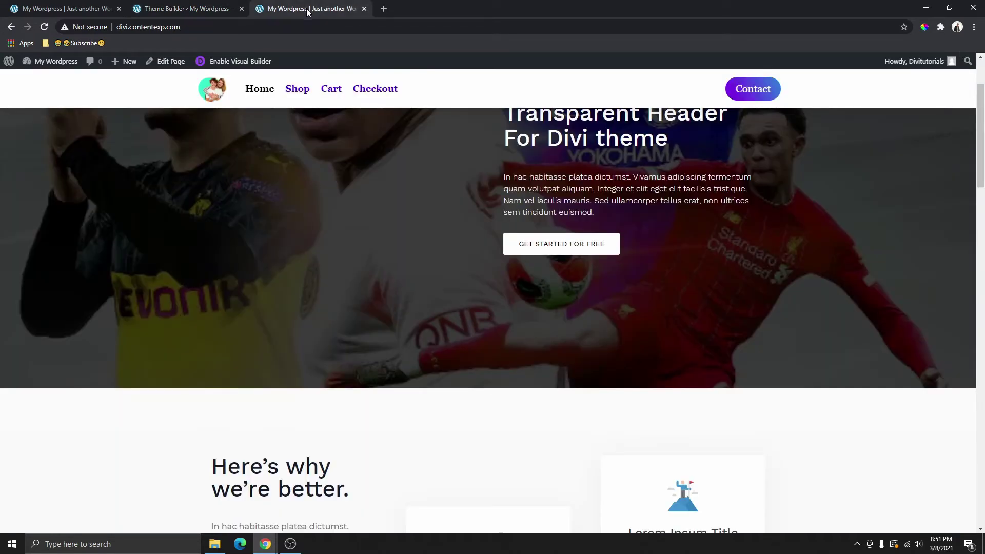
{"action": "left_click", "coordinate": [44, 27]}
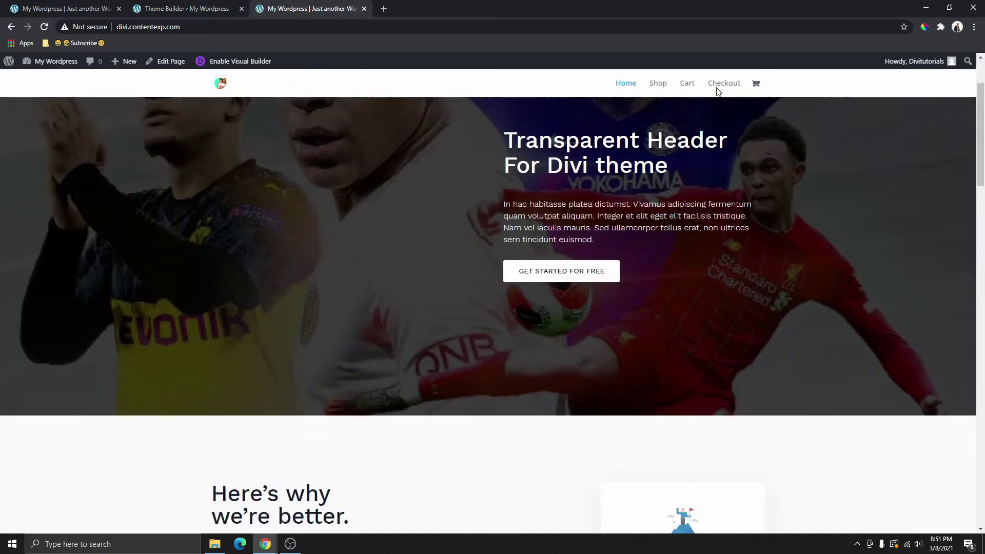
{"action": "scroll", "coordinate": [689, 175], "scroll_direction": "down", "scroll_amount": 3}
{"action": "scroll", "coordinate": [682, 154], "scroll_direction": "up", "scroll_amount": 5}
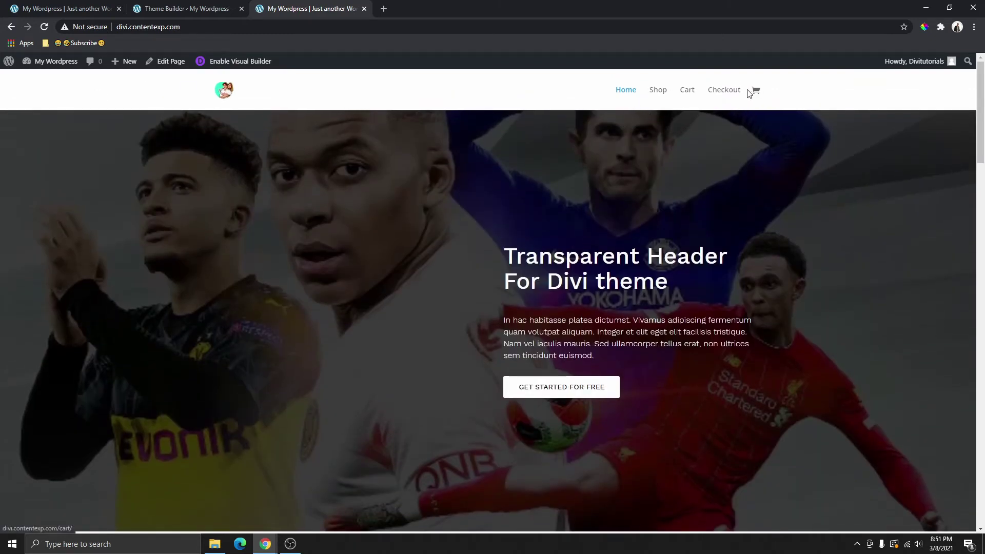
{"action": "scroll", "coordinate": [711, 118], "scroll_direction": "down", "scroll_amount": 7}
{"action": "scroll", "coordinate": [697, 111], "scroll_direction": "up", "scroll_amount": 7}
{"action": "scroll", "coordinate": [687, 102], "scroll_direction": "up", "scroll_amount": 1}
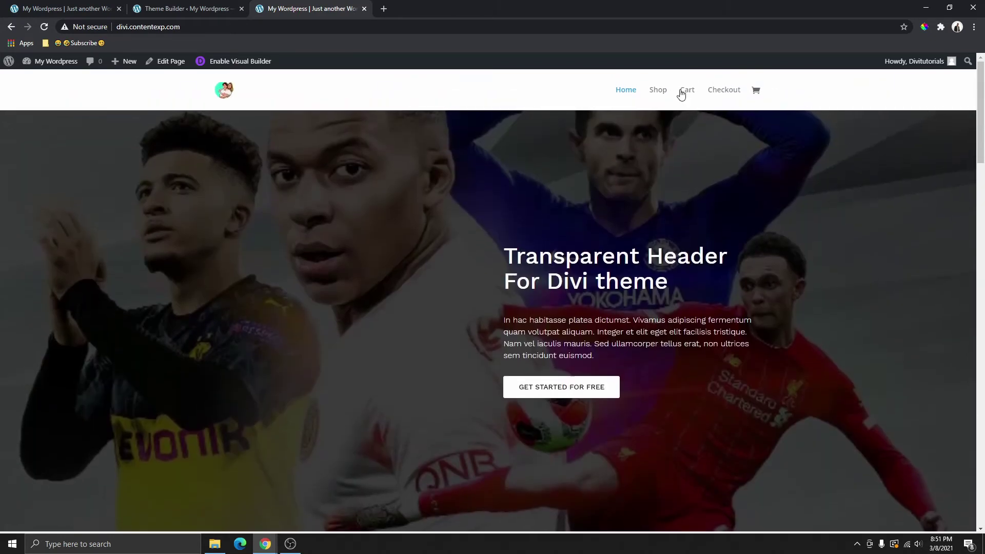
Add a global header to the Default Website Template in the Theme Builder and build it from scratch.
{"action": "left_click", "coordinate": [177, 8]}
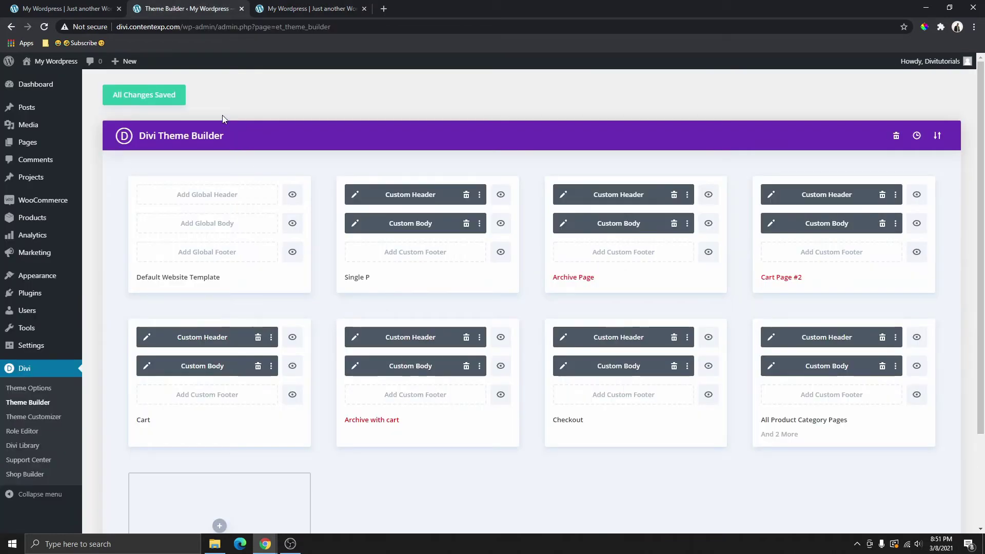
{"action": "left_click", "coordinate": [195, 199]}
{"action": "left_click", "coordinate": [181, 199]}
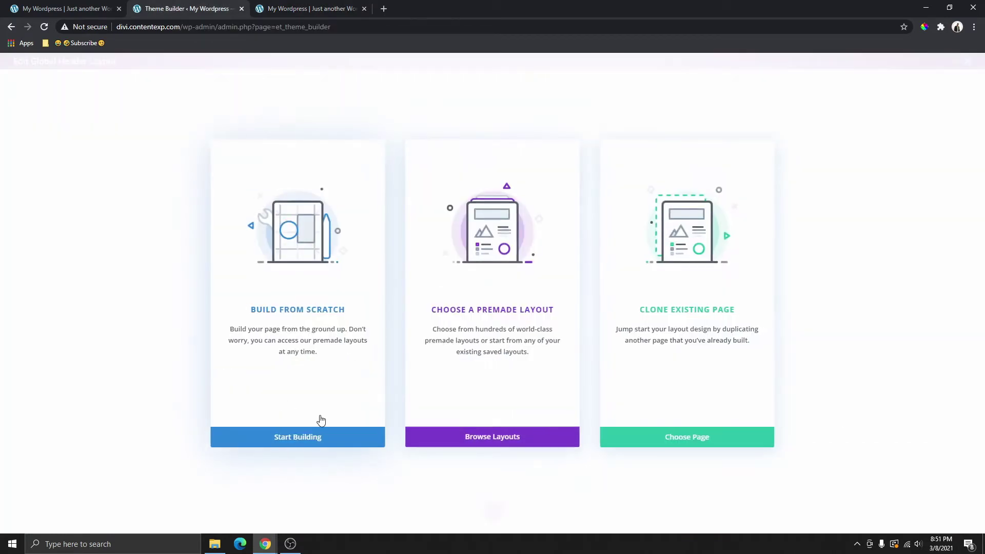
{"action": "left_click", "coordinate": [309, 444]}
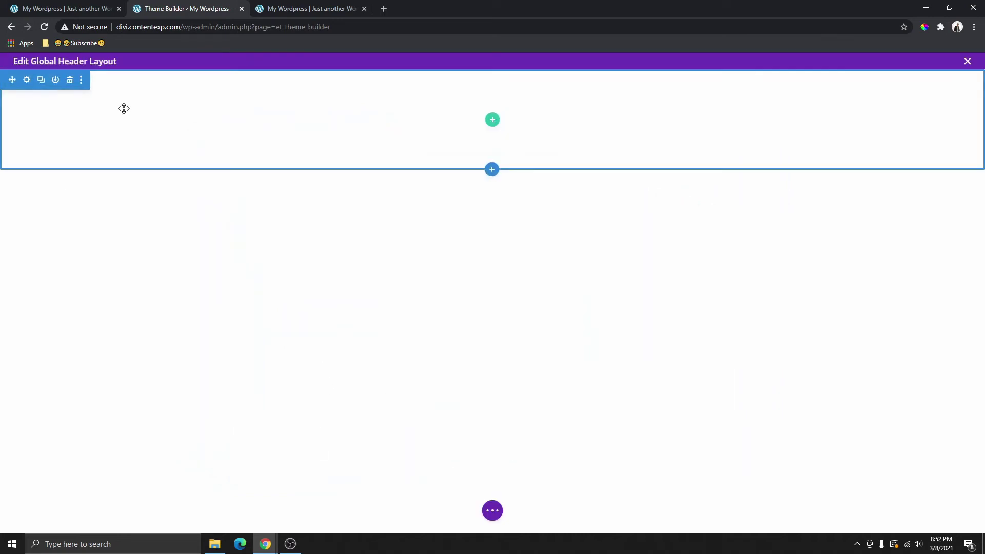
Set the header section's top and bottom padding to 0px and save the section settings.
{"action": "left_click", "coordinate": [27, 81]}
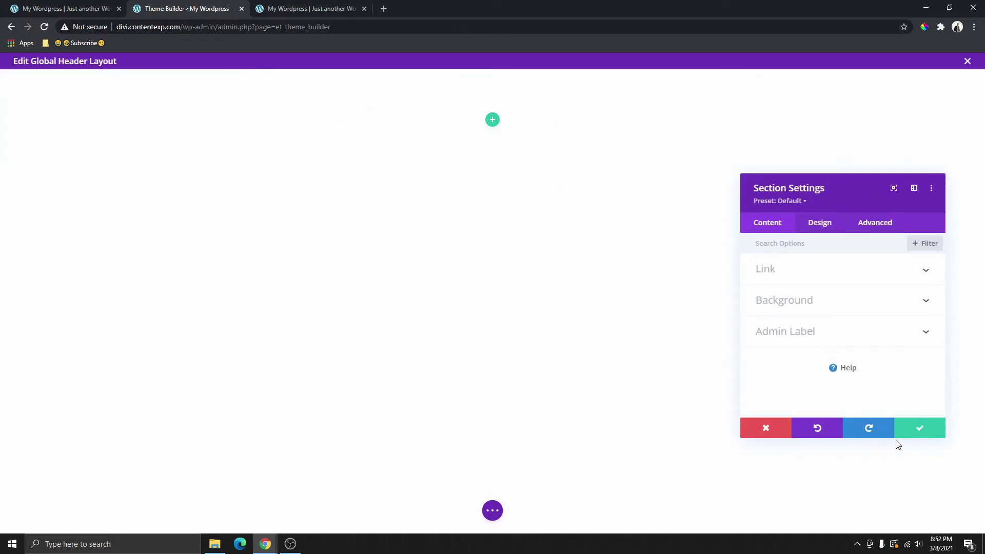
{"action": "left_click", "coordinate": [903, 424]}
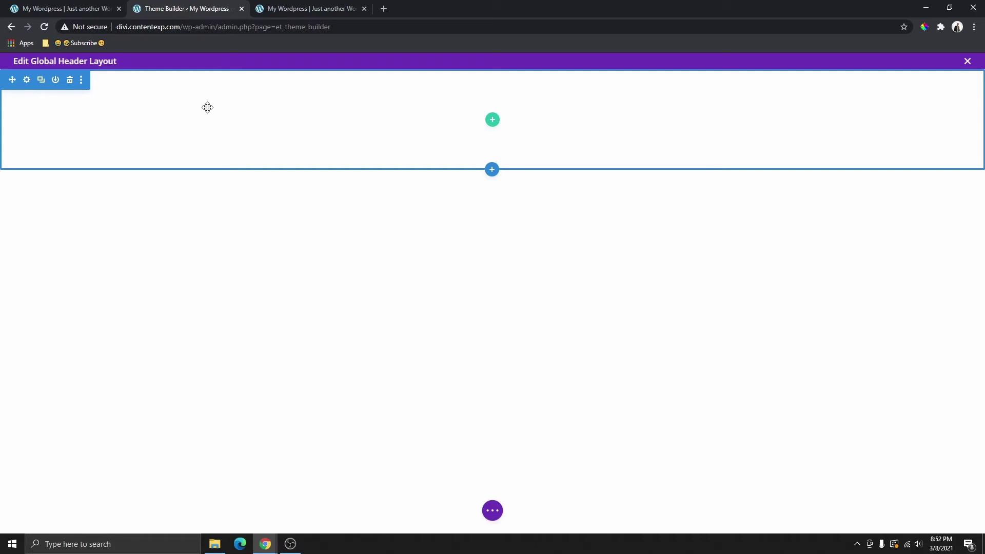
{"action": "left_click", "coordinate": [26, 80]}
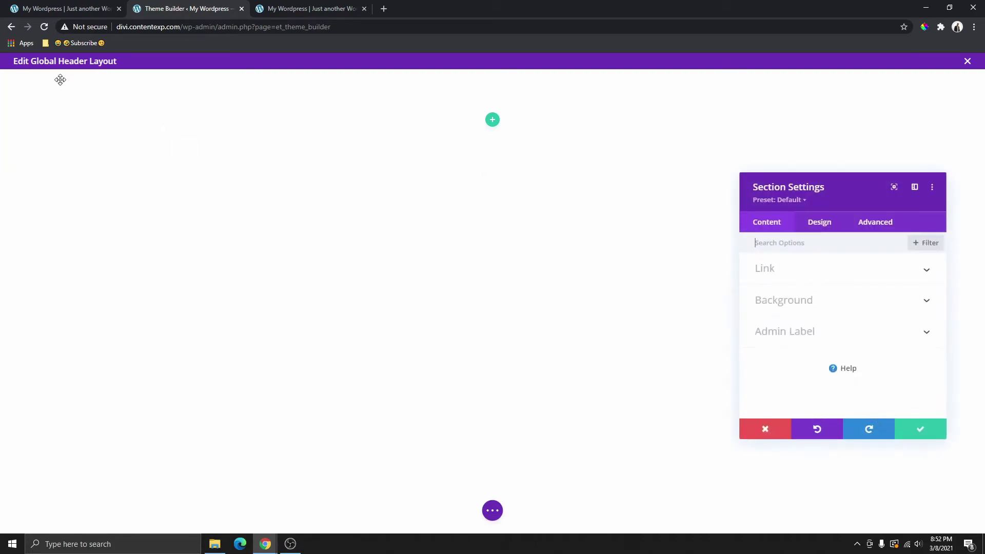
{"action": "left_click", "coordinate": [821, 228]}
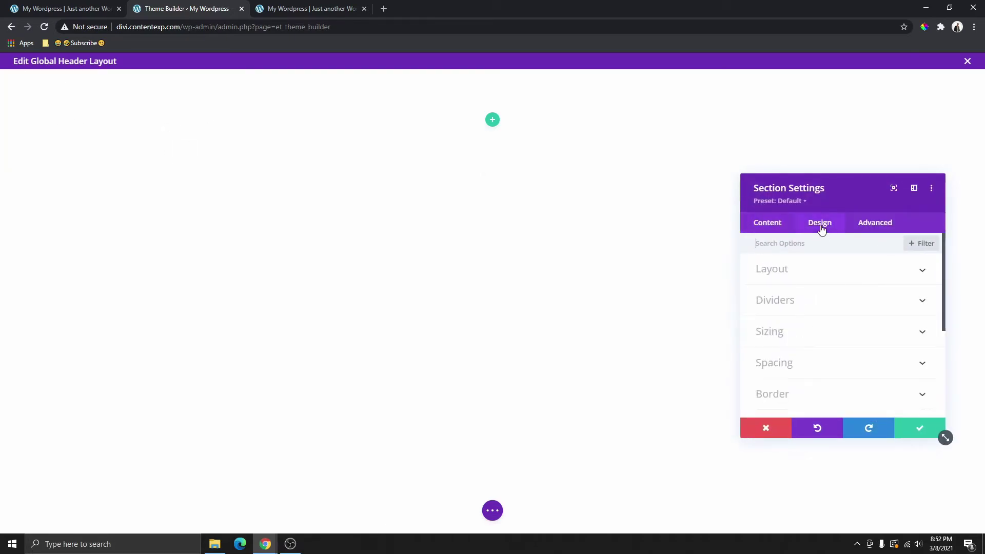
{"action": "left_click", "coordinate": [793, 368]}
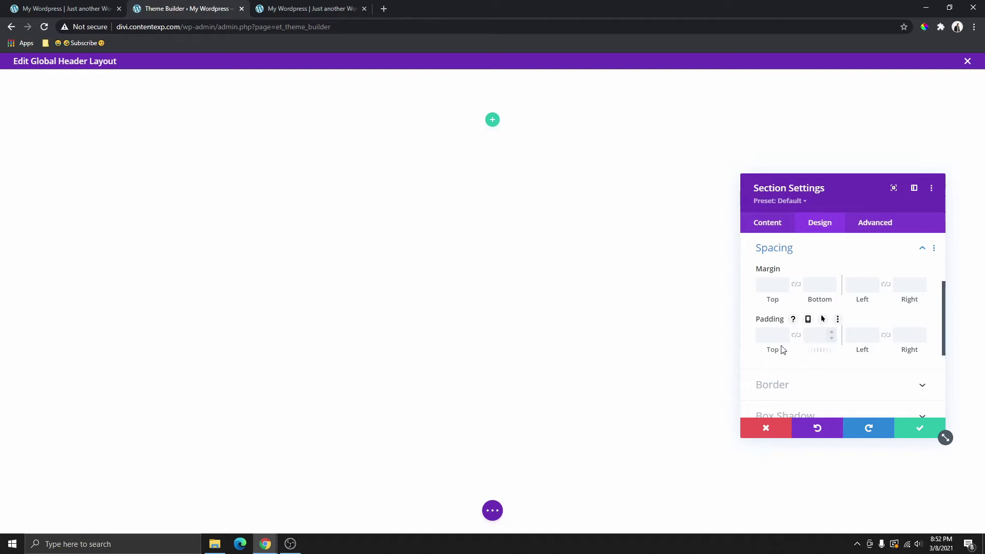
{"action": "left_click", "coordinate": [768, 336]}
{"action": "type", "text": "0px"}
{"action": "left_click", "coordinate": [795, 336]}
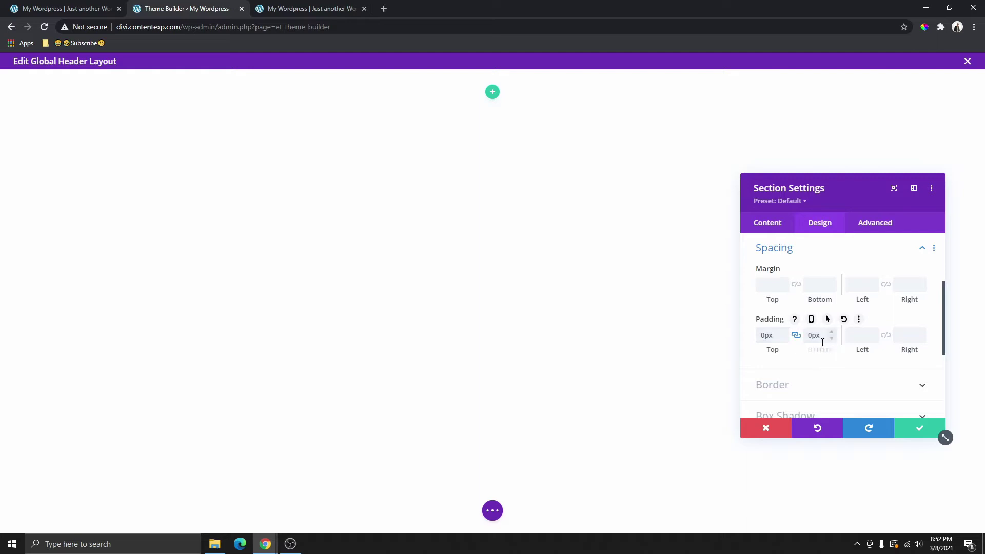
{"action": "scroll", "coordinate": [895, 402], "scroll_direction": "up", "scroll_amount": 1}
{"action": "left_click", "coordinate": [903, 424]}
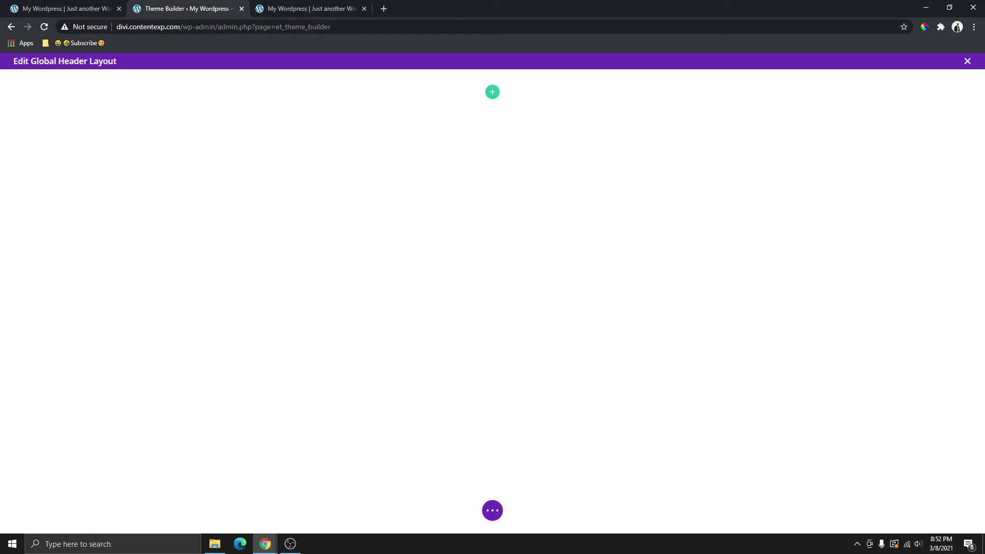
Set the header section's background color to transparent.
{"action": "left_click", "coordinate": [27, 80]}
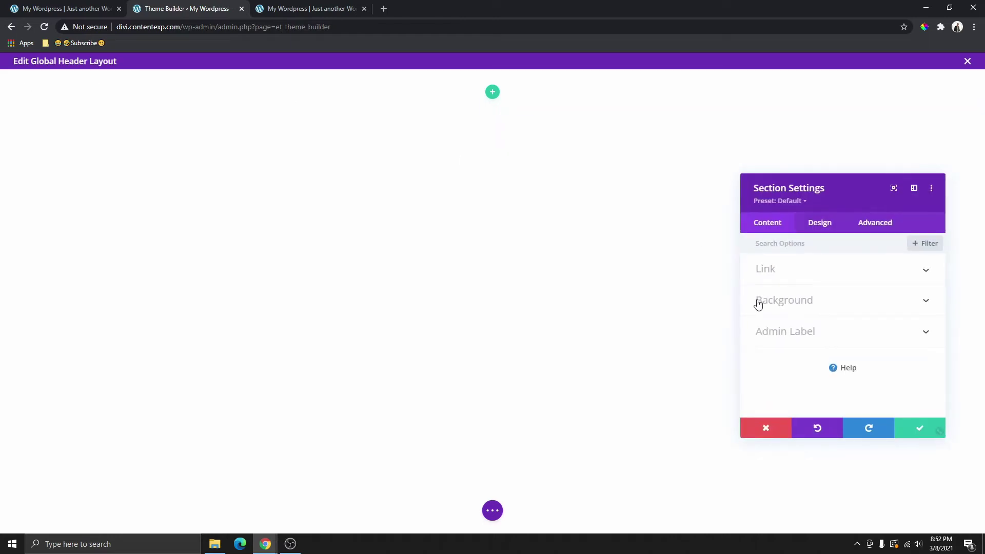
{"action": "left_click", "coordinate": [805, 303]}
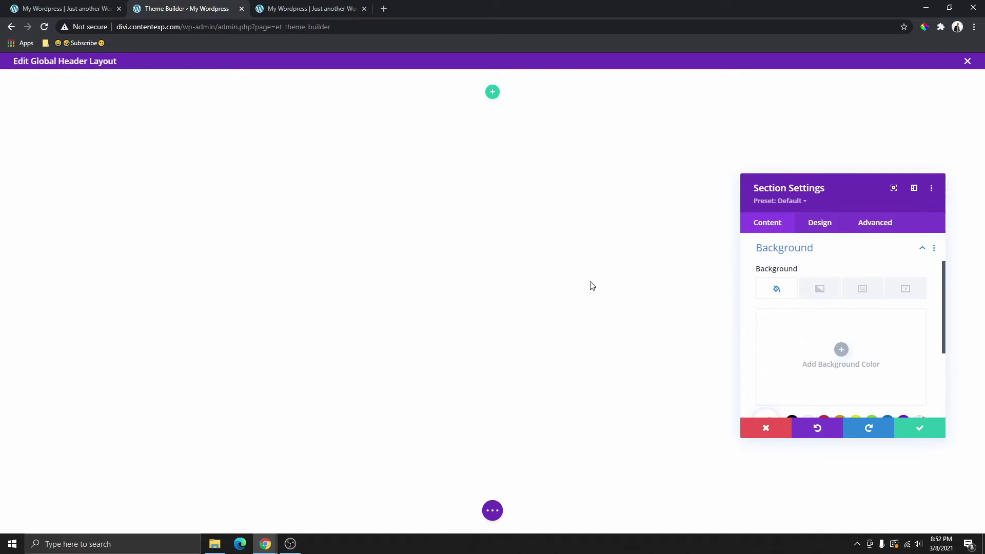
{"action": "scroll", "coordinate": [817, 330], "scroll_direction": "down", "scroll_amount": 1}
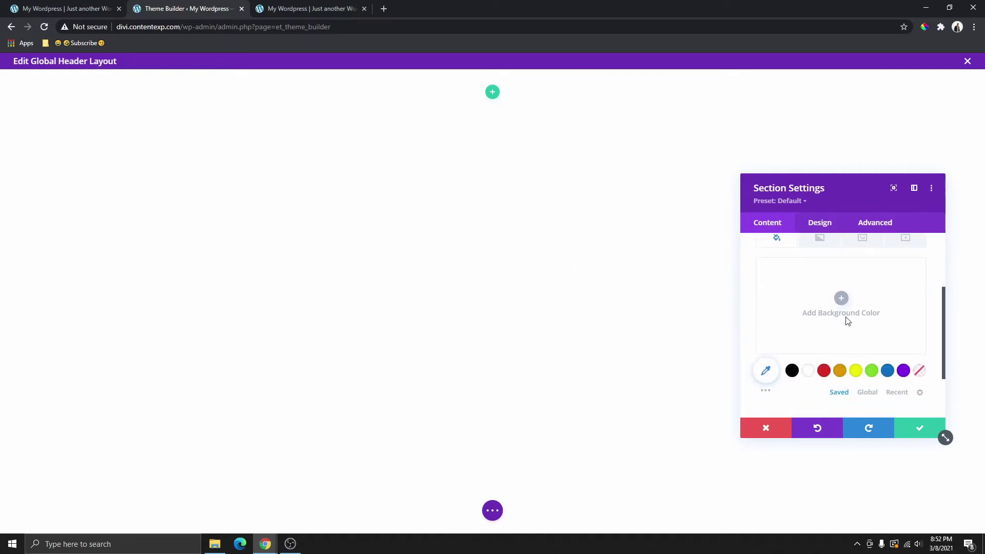
{"action": "left_click", "coordinate": [919, 373]}
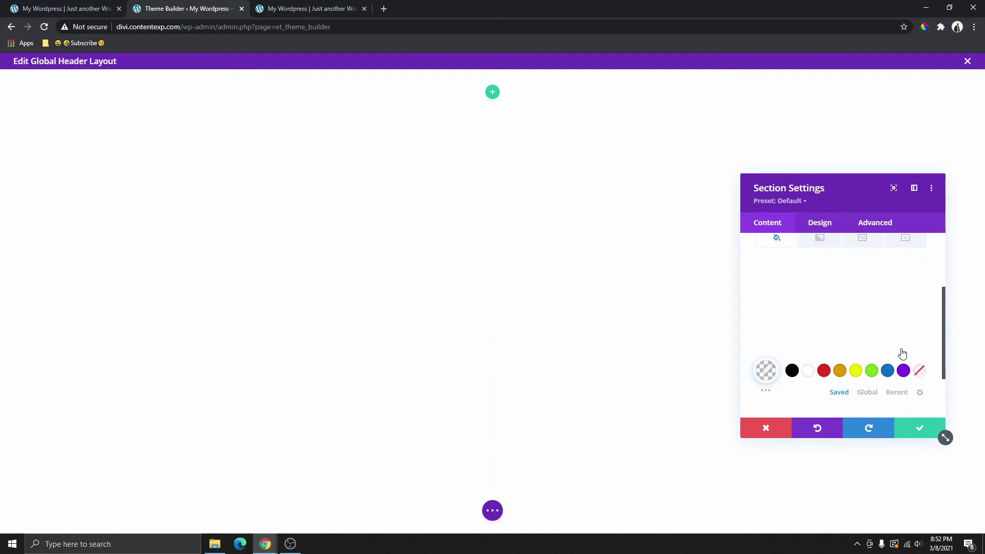
Save the section settings and insert a row with a three-quarter column followed by a one-quarter column.
{"action": "left_click", "coordinate": [922, 430]}
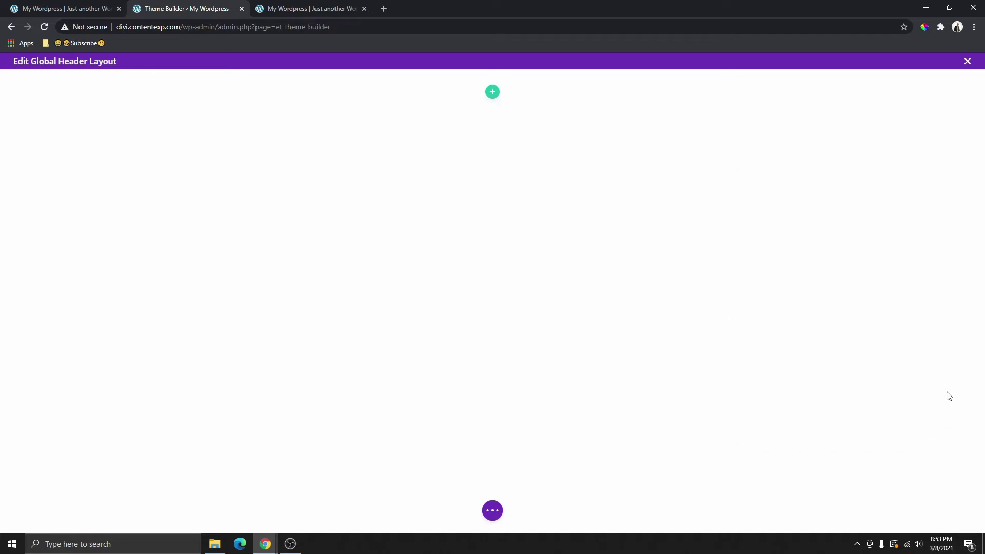
{"action": "left_click", "coordinate": [492, 95]}
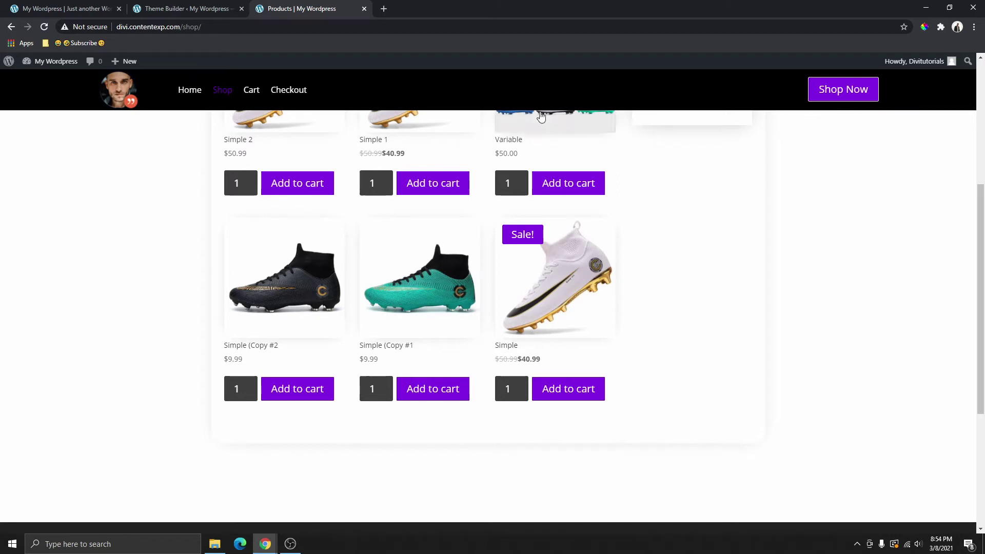
{"action": "left_click", "coordinate": [185, 8]}
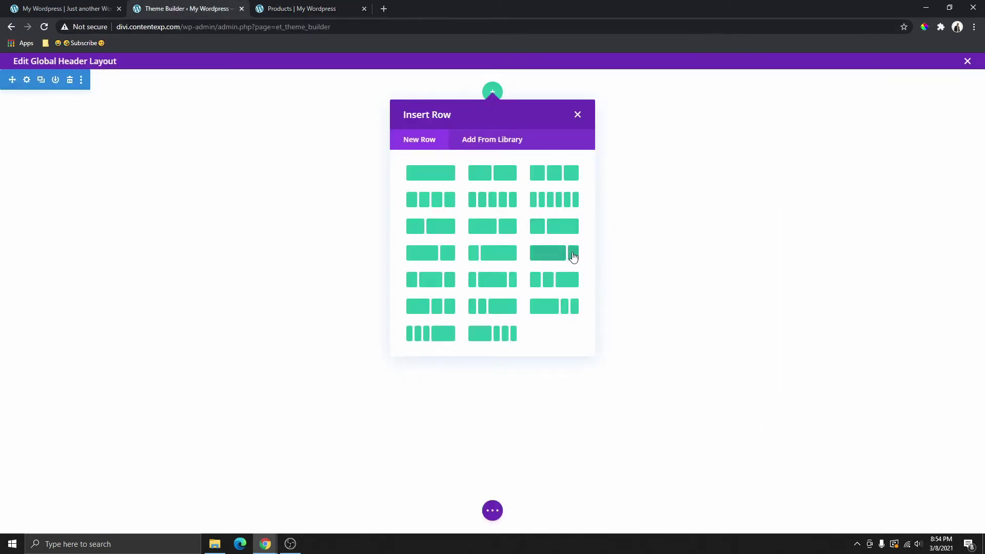
{"action": "left_click", "coordinate": [548, 255]}
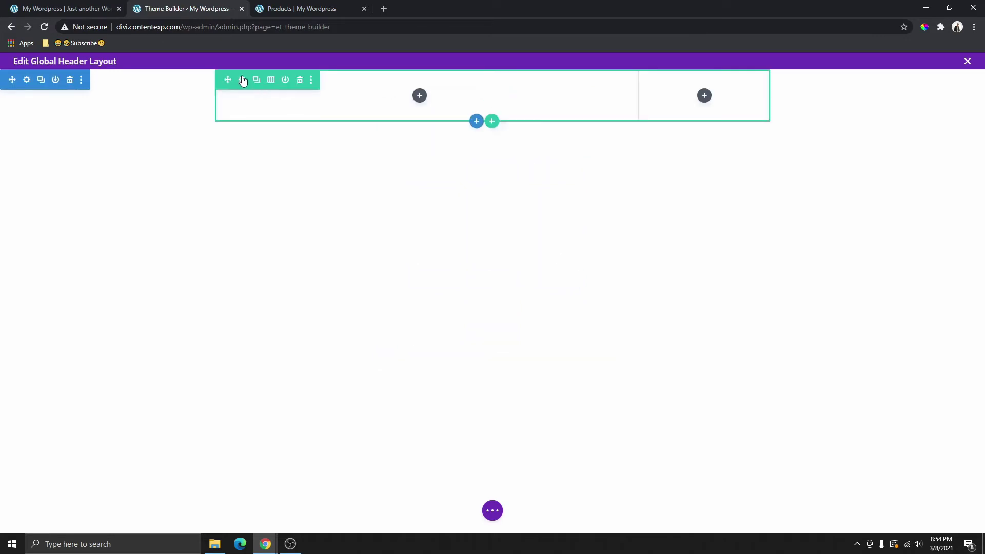
Set the new header row's background color to black.
{"action": "left_click", "coordinate": [241, 80]}
{"action": "scroll", "coordinate": [870, 325], "scroll_direction": "down", "scroll_amount": 3}
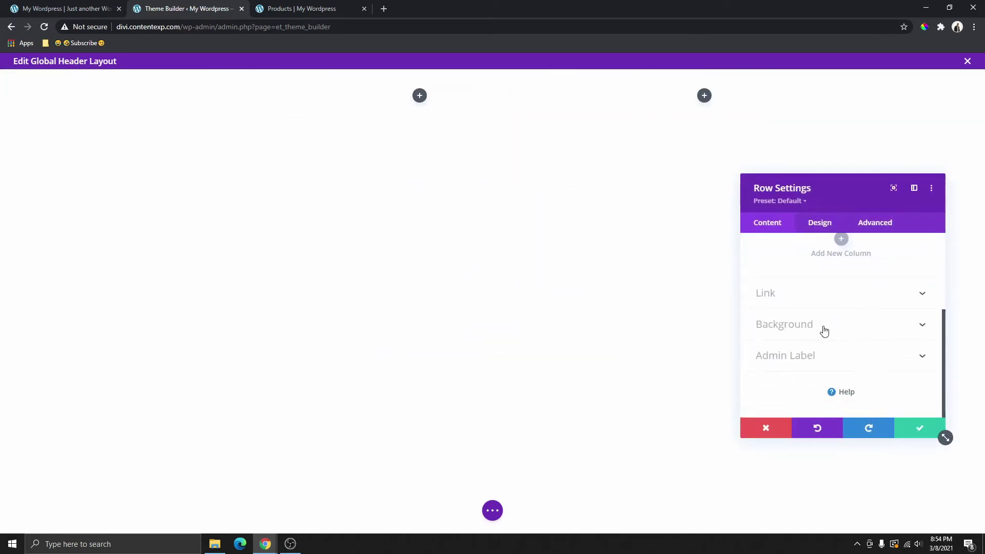
{"action": "left_click", "coordinate": [826, 327]}
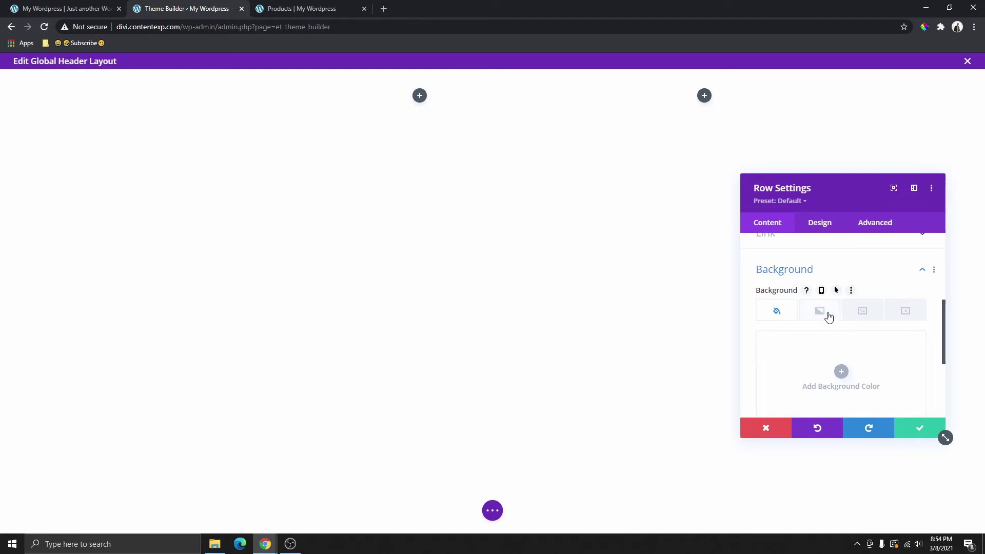
{"action": "scroll", "coordinate": [851, 336], "scroll_direction": "down", "scroll_amount": 3}
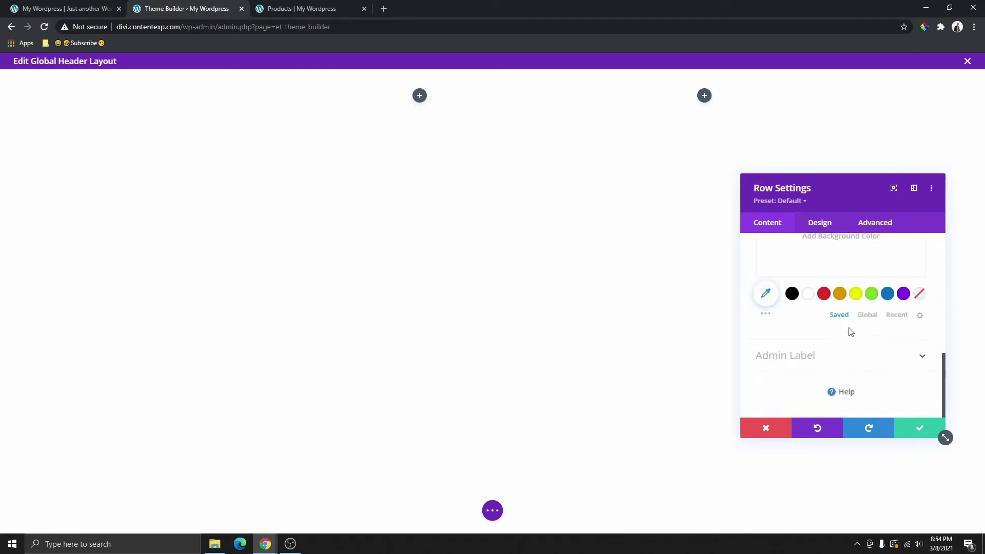
{"action": "left_click", "coordinate": [792, 294]}
{"action": "scroll", "coordinate": [816, 310], "scroll_direction": "up", "scroll_amount": 5}
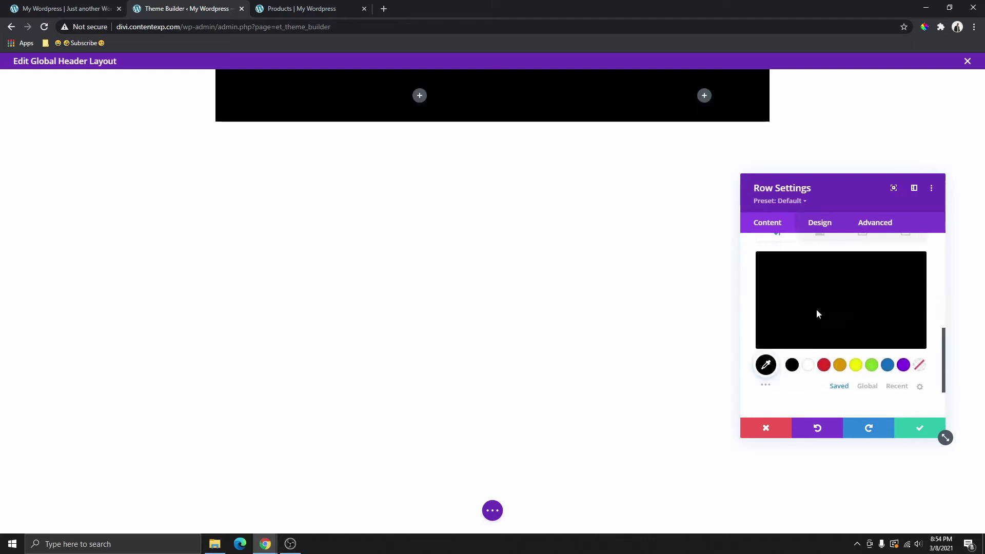
{"action": "left_click", "coordinate": [541, 110]}
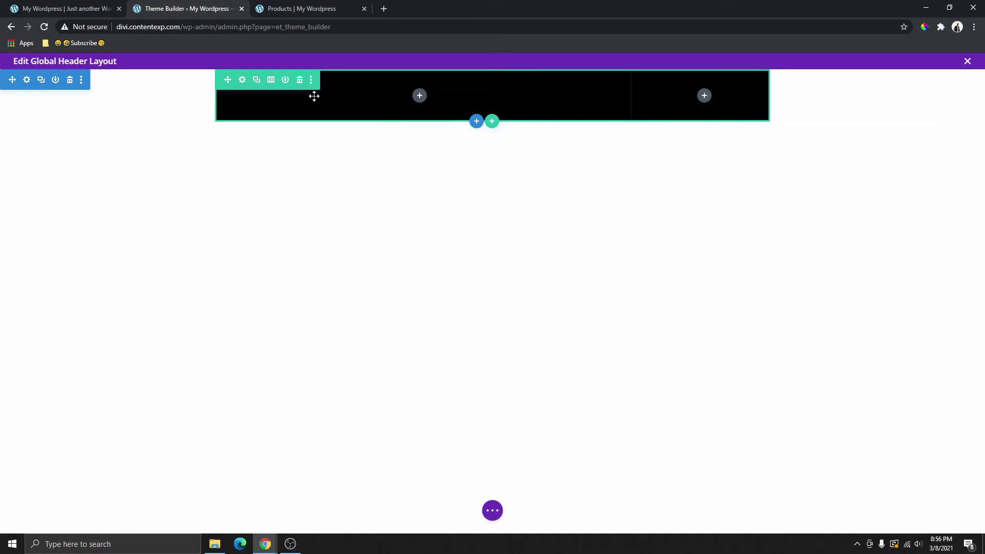
Enable a custom gutter width for the header row and set it to 1.
{"action": "left_click", "coordinate": [246, 81]}
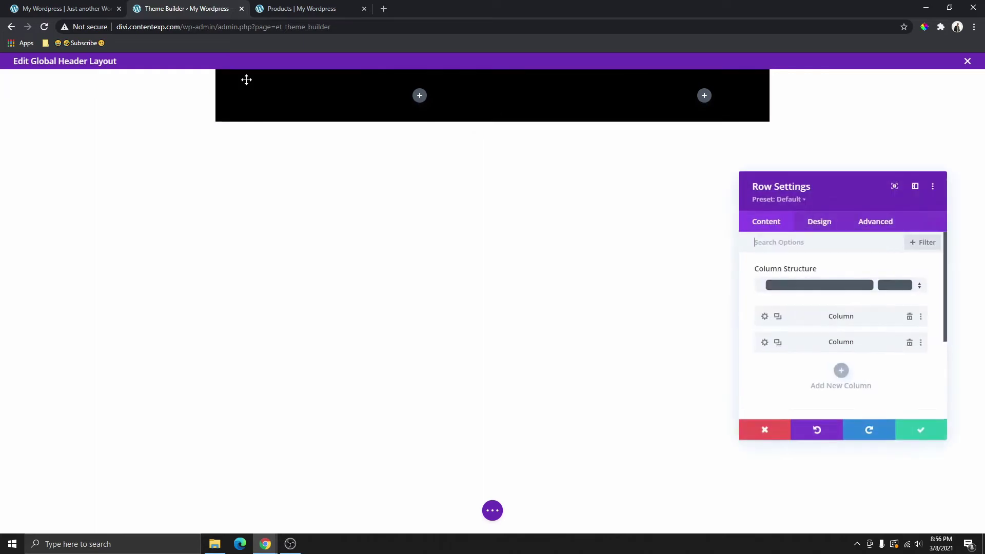
{"action": "left_click", "coordinate": [822, 225]}
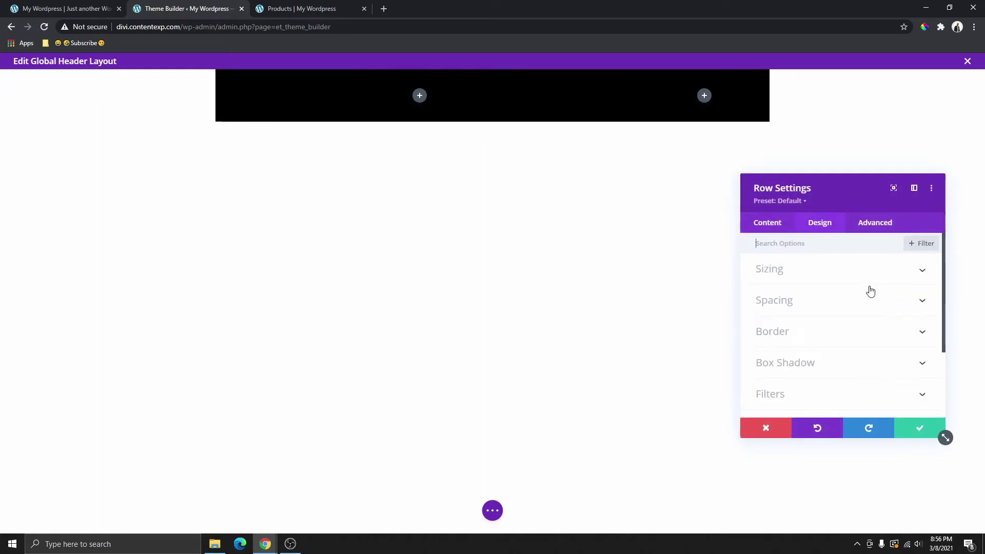
{"action": "left_click", "coordinate": [802, 271]}
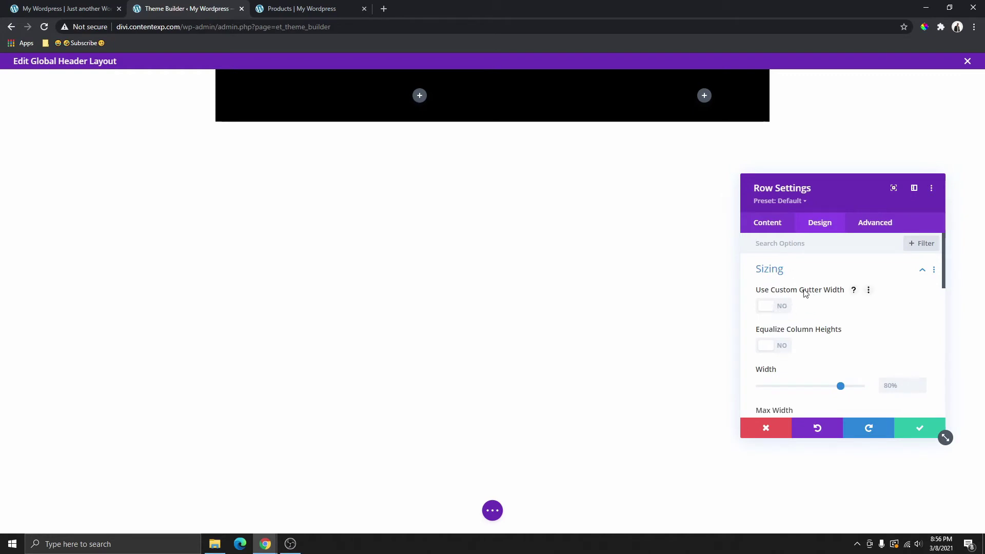
{"action": "left_click", "coordinate": [790, 310]}
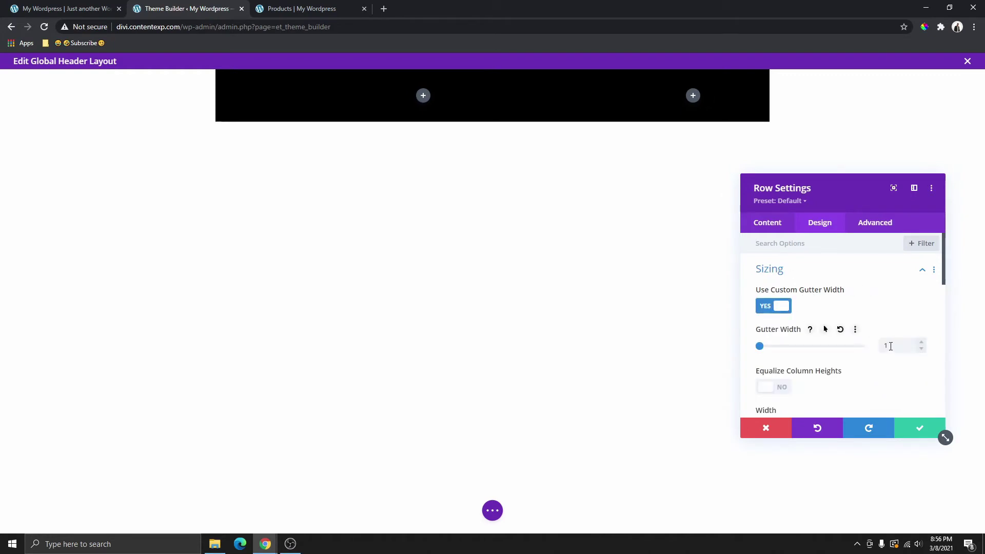
{"action": "left_click", "coordinate": [894, 345]}
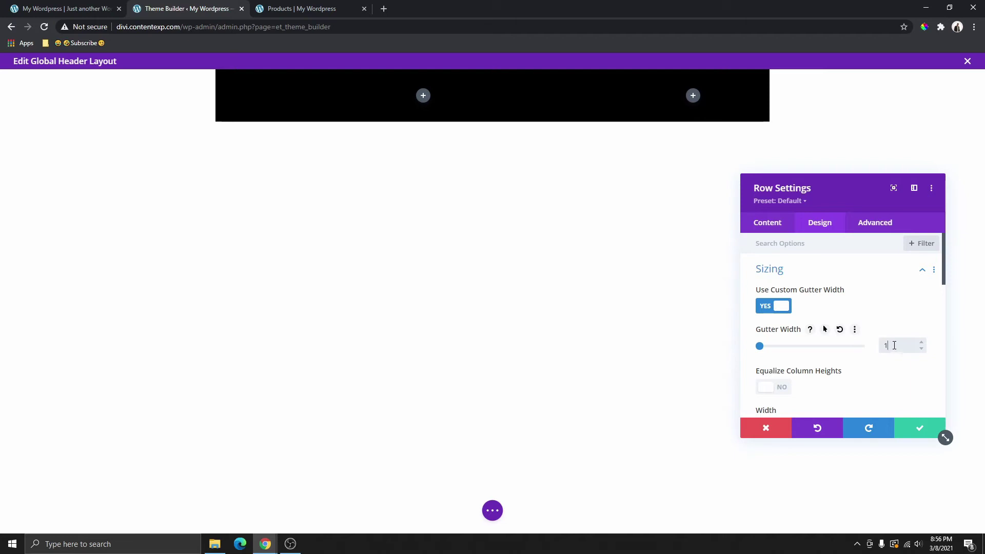
{"action": "left_click", "coordinate": [921, 342]}
{"action": "left_click", "coordinate": [921, 349]}
Set the row's width and max width to 100% and save the row settings.
{"action": "scroll", "coordinate": [897, 366], "scroll_direction": "down", "scroll_amount": 2}
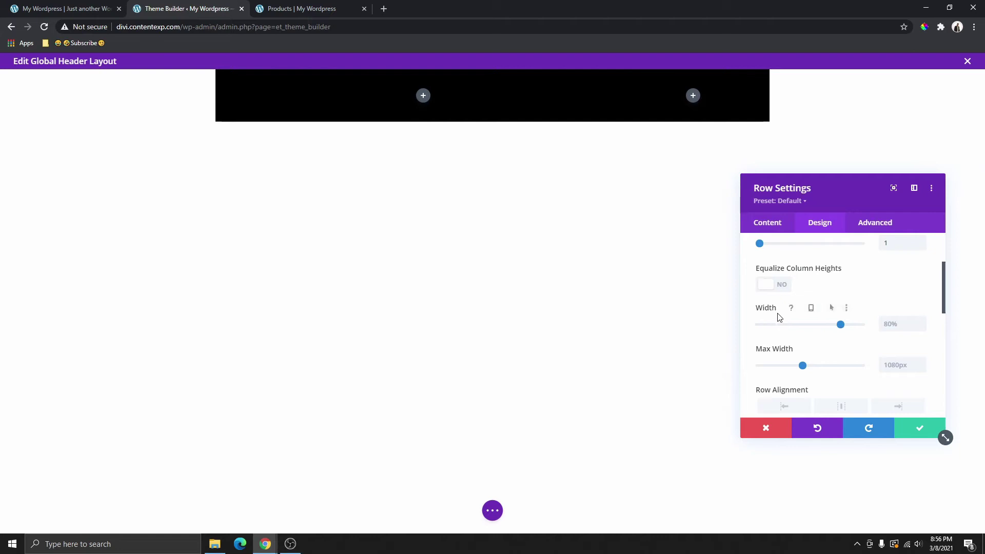
{"action": "left_click_drag", "start_coordinate": [840, 325], "coordinate": [898, 332]}
{"action": "scroll", "coordinate": [797, 320], "scroll_direction": "down", "scroll_amount": 1}
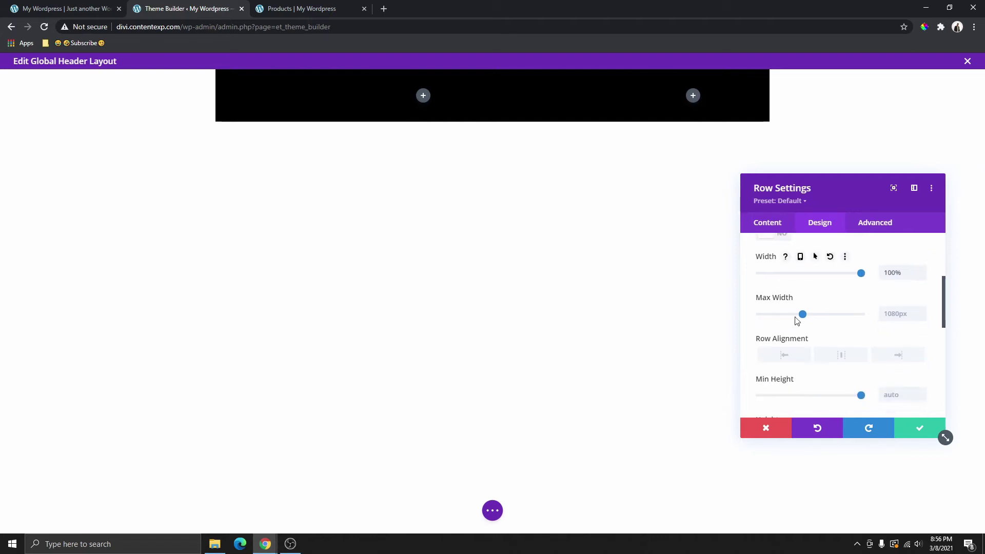
{"action": "left_click", "coordinate": [885, 314]}
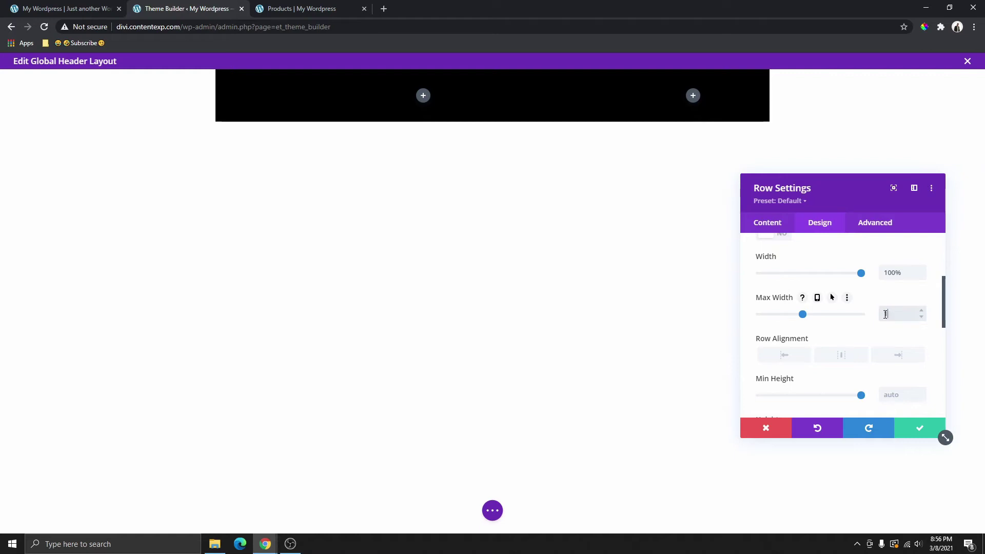
{"action": "type", "text": "100%"}
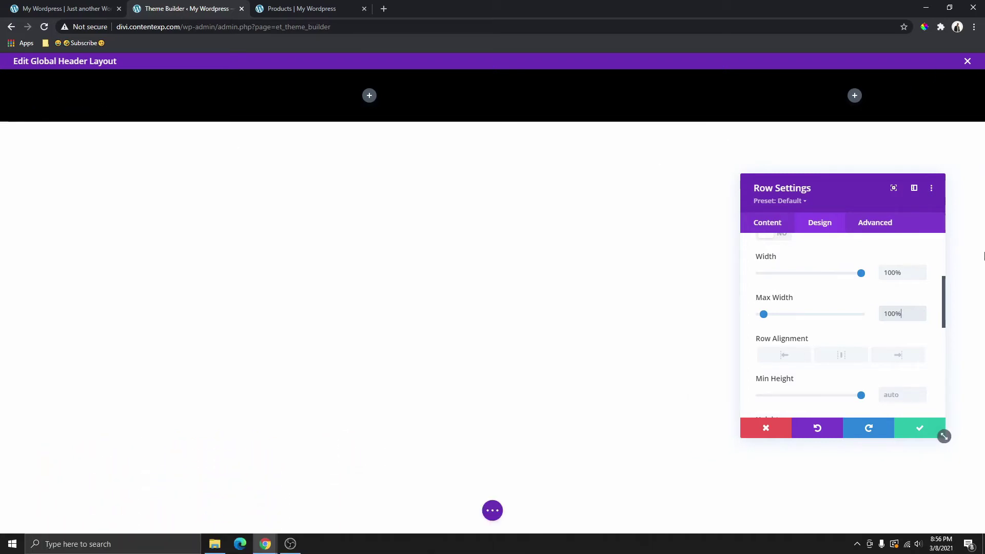
{"action": "left_click", "coordinate": [913, 428]}
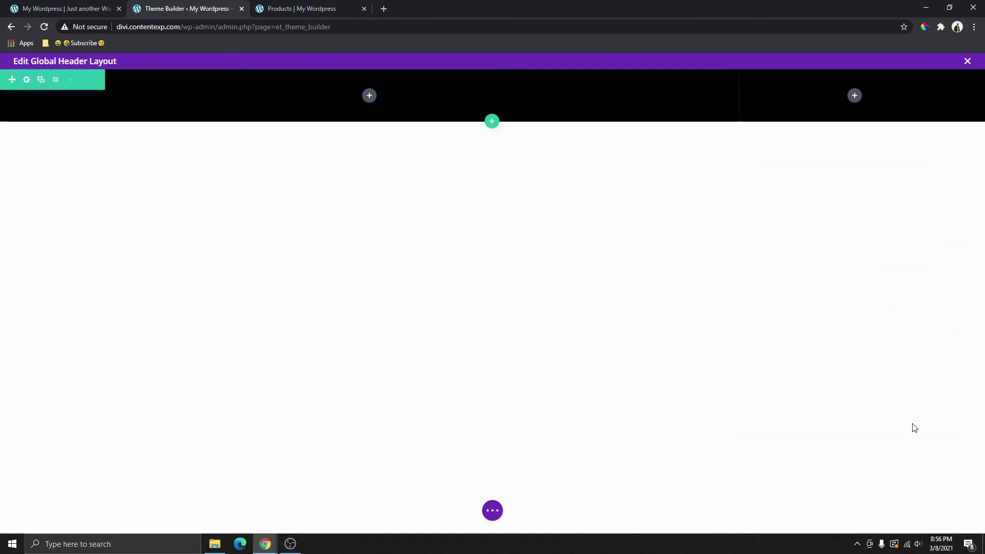
Add a Menu module to the row's wider column.
{"action": "left_click", "coordinate": [369, 96]}
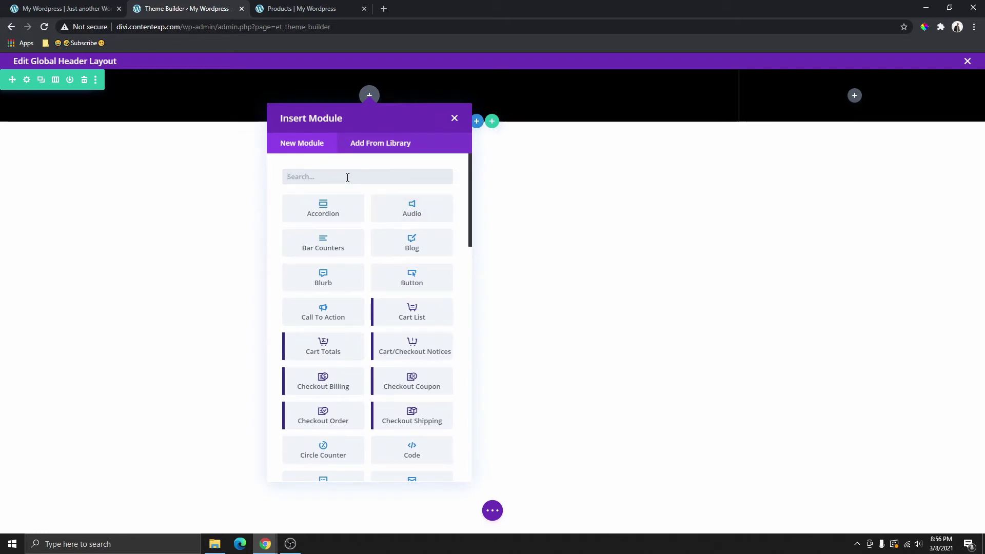
{"action": "type", "text": "menu"}
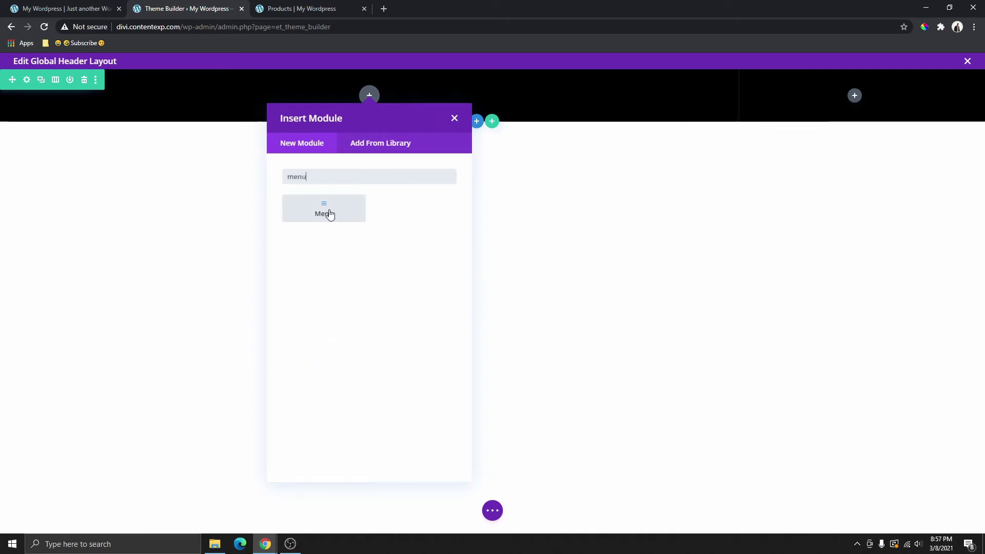
{"action": "left_click", "coordinate": [328, 211]}
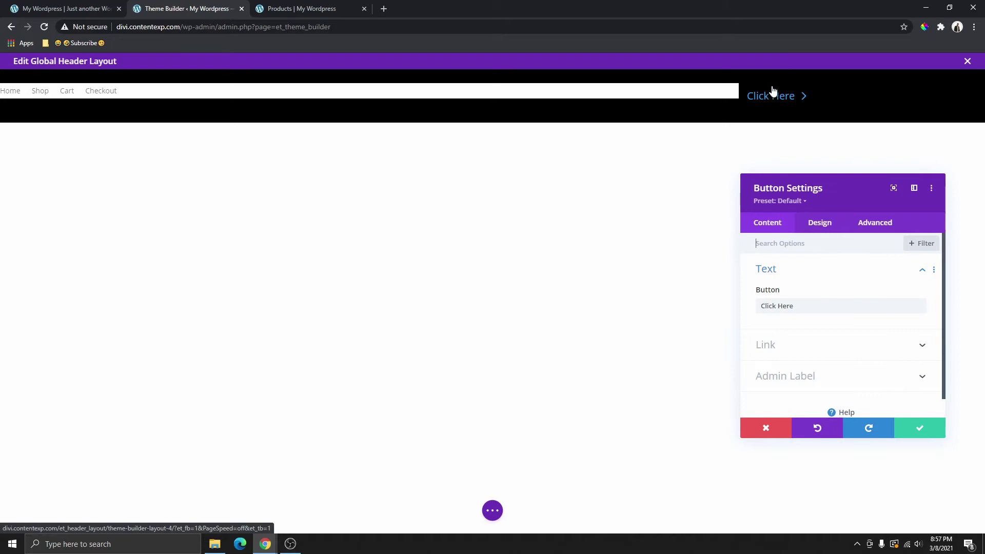
Align the button in the narrower column to the right.
{"action": "left_click", "coordinate": [817, 224]}
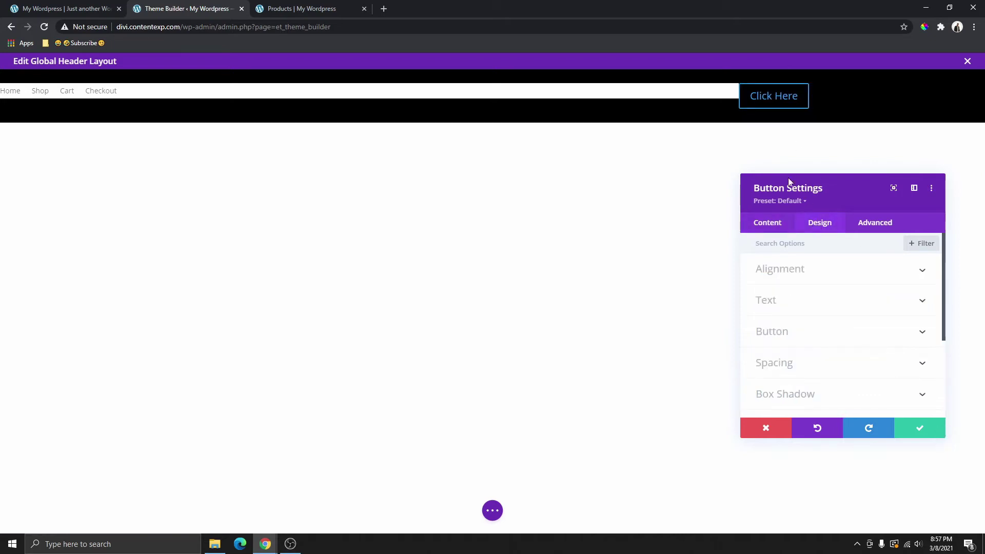
{"action": "left_click", "coordinate": [799, 271]}
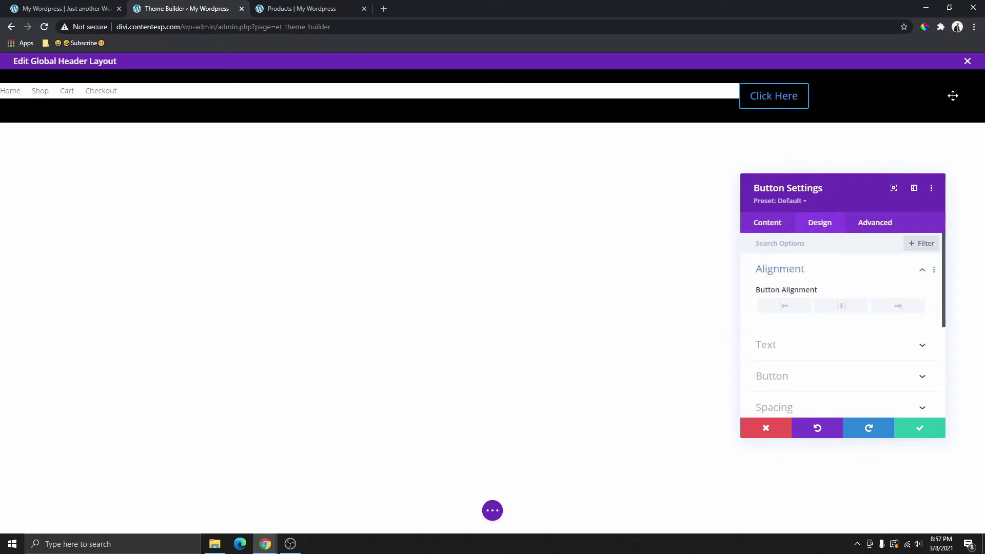
{"action": "left_click", "coordinate": [897, 306]}
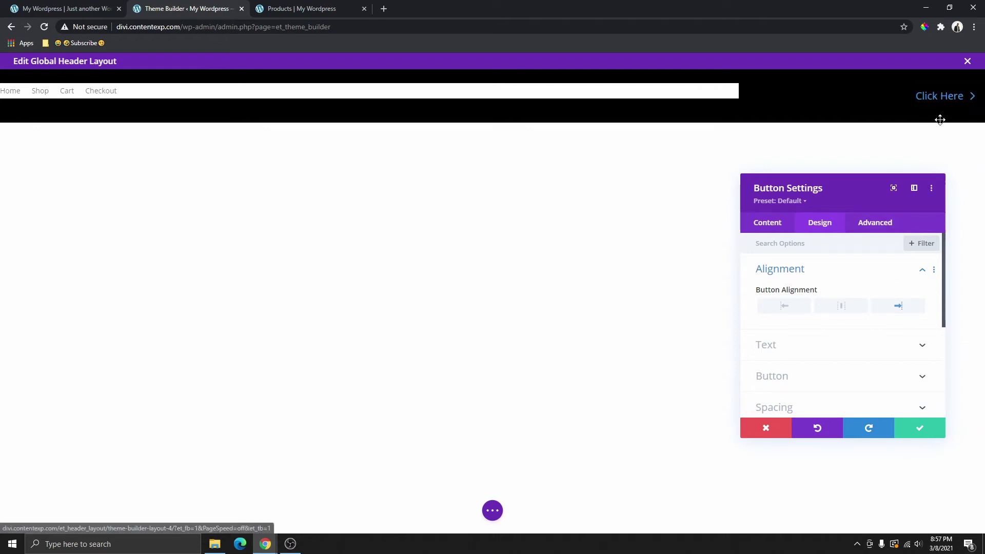
Enable custom styles for the button, with #ffffff text and a purple background.
{"action": "left_click", "coordinate": [774, 224]}
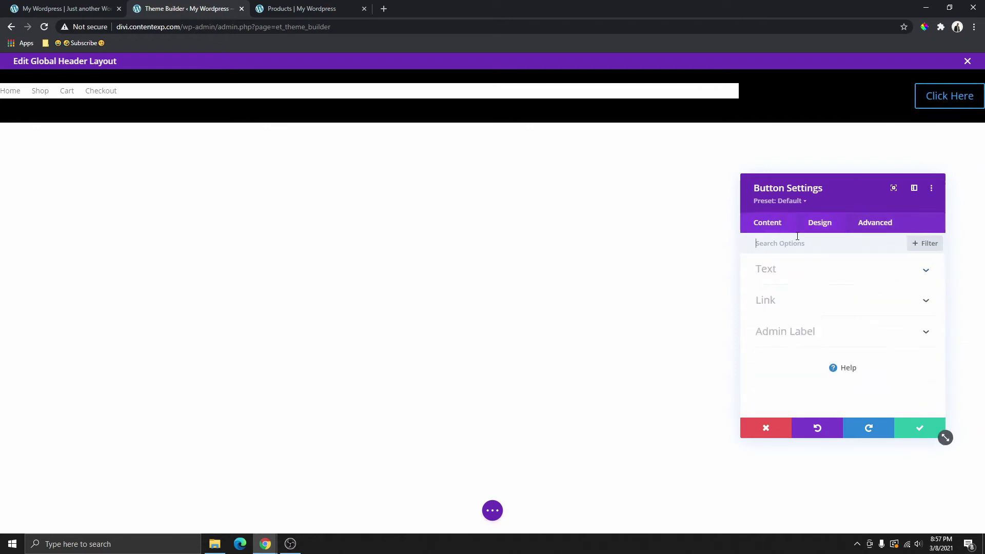
{"action": "left_click", "coordinate": [826, 229]}
{"action": "scroll", "coordinate": [831, 292], "scroll_direction": "down", "scroll_amount": 3}
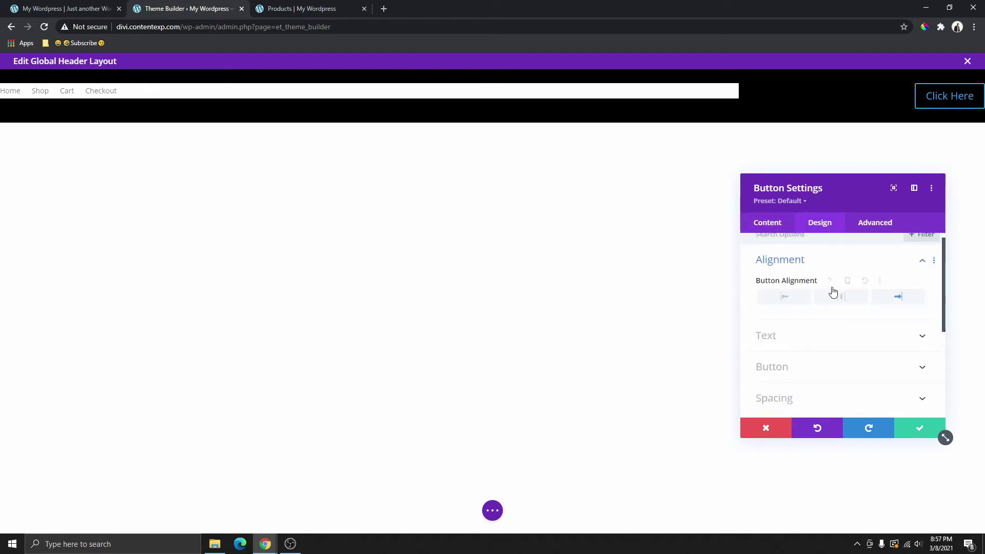
{"action": "left_click", "coordinate": [800, 276]}
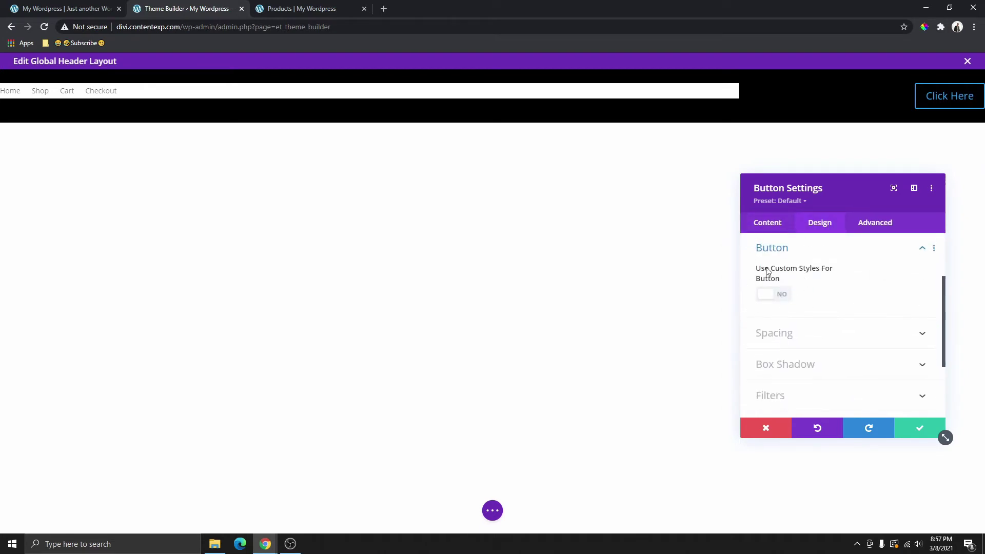
{"action": "left_click", "coordinate": [784, 296]}
{"action": "scroll", "coordinate": [805, 309], "scroll_direction": "down", "scroll_amount": 2}
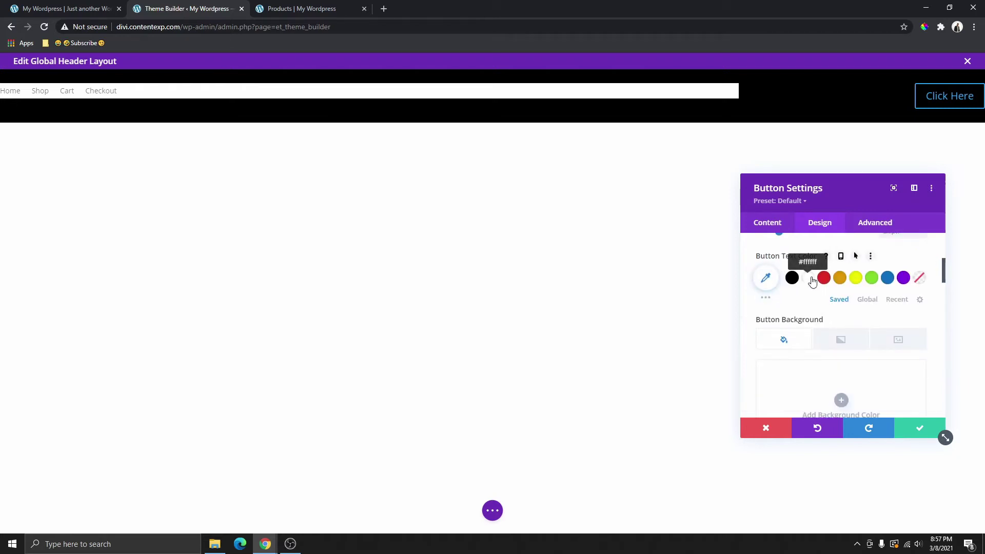
{"action": "left_click", "coordinate": [813, 287]}
{"action": "scroll", "coordinate": [799, 294], "scroll_direction": "down", "scroll_amount": 1}
{"action": "scroll", "coordinate": [810, 318], "scroll_direction": "down", "scroll_amount": 1}
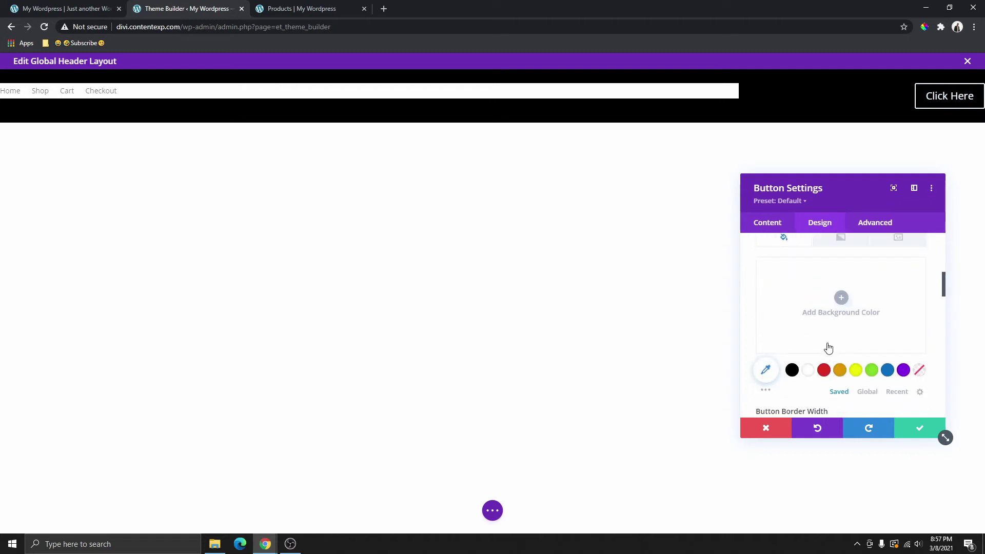
{"action": "left_click", "coordinate": [903, 369]}
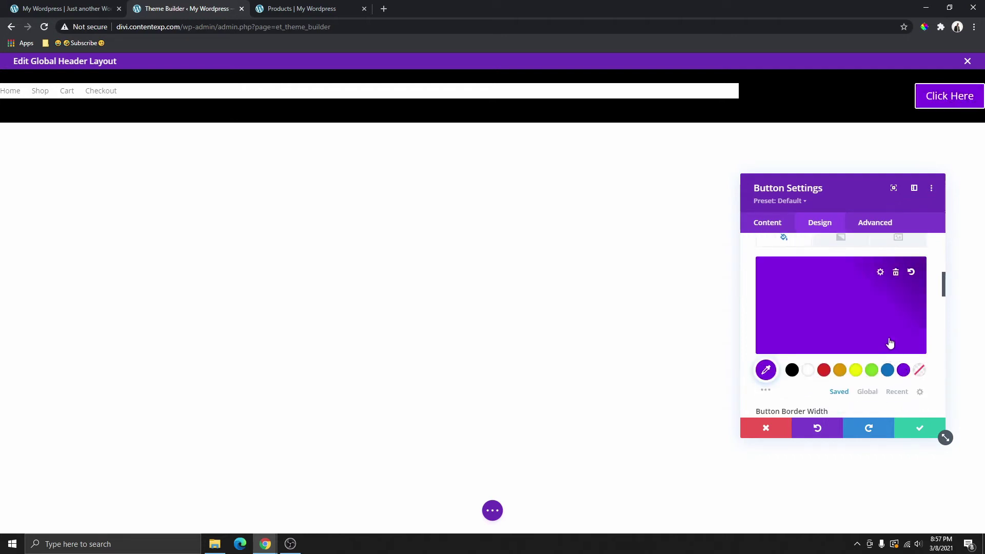
Set the button's border width to 1px and save the button settings.
{"action": "scroll", "coordinate": [868, 368], "scroll_direction": "down", "scroll_amount": 2}
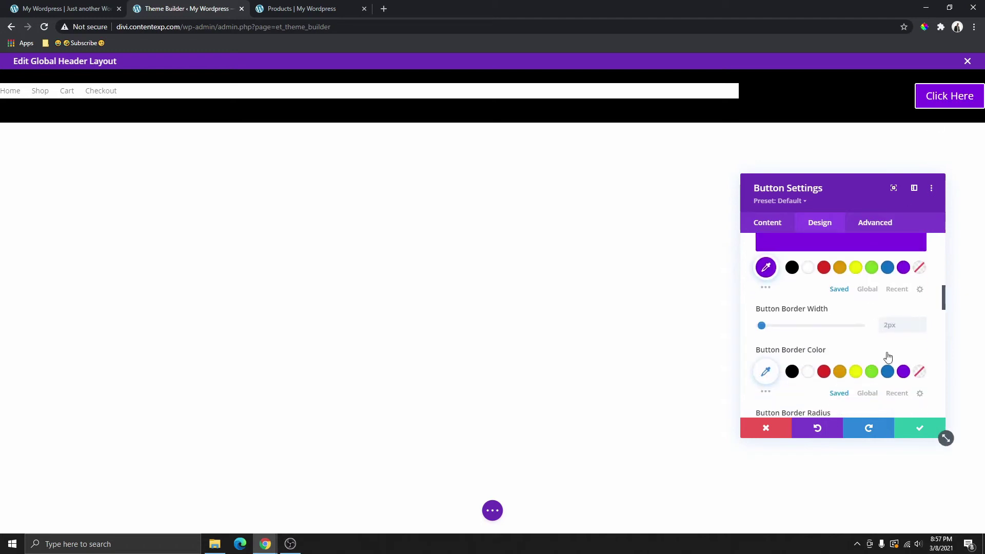
{"action": "left_click", "coordinate": [920, 327]}
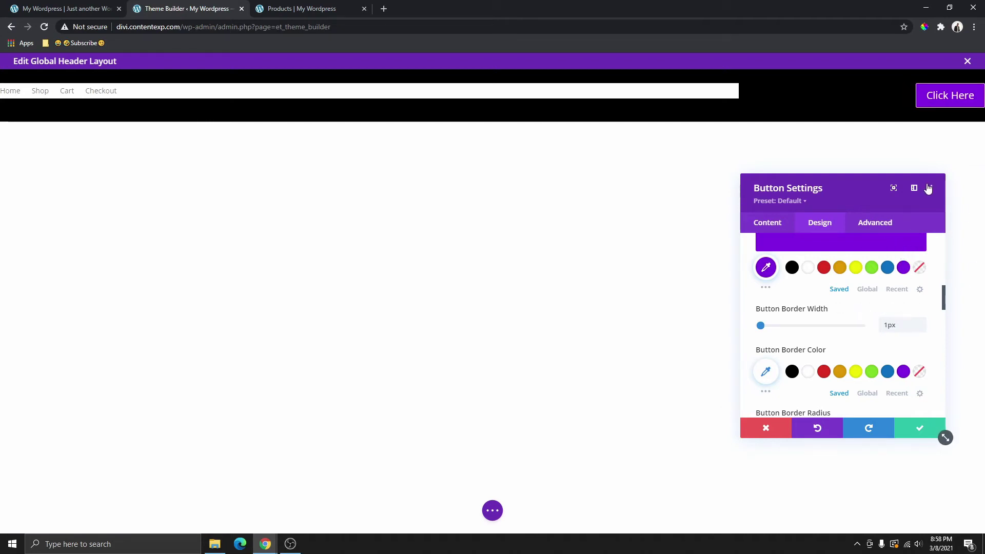
{"action": "scroll", "coordinate": [841, 344], "scroll_direction": "down", "scroll_amount": 2}
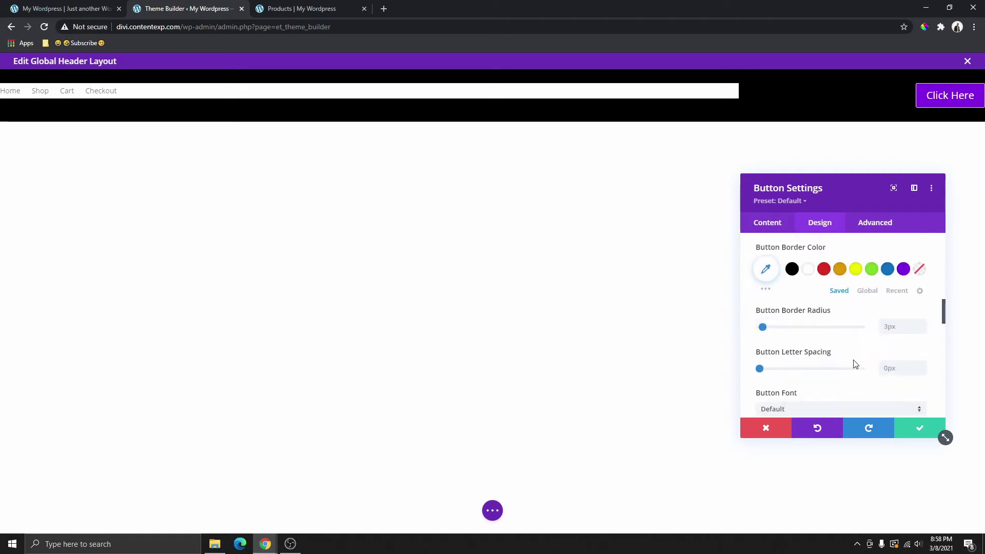
{"action": "scroll", "coordinate": [841, 390], "scroll_direction": "up", "scroll_amount": 3}
{"action": "left_click", "coordinate": [918, 432]}
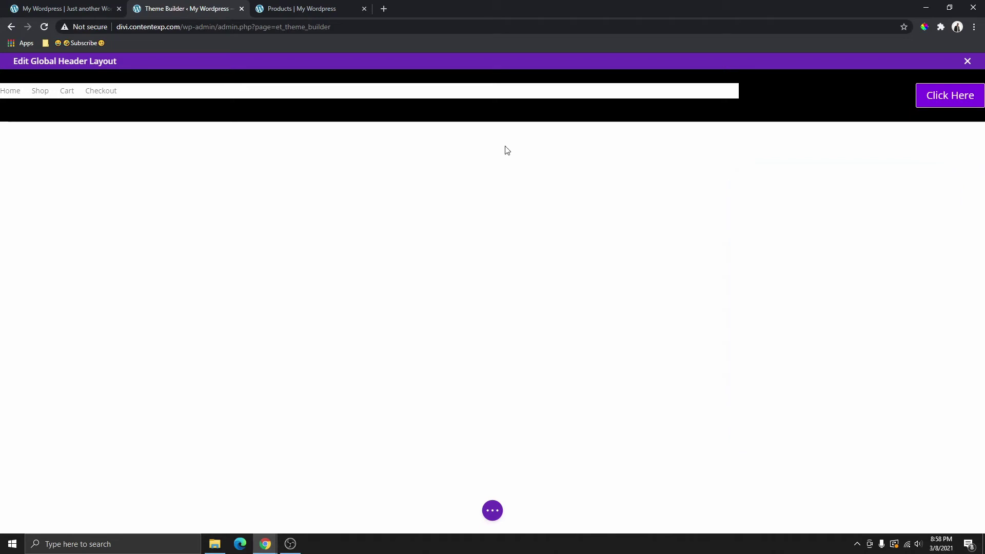
Make the Menu module's background color transparent.
{"action": "mouse_move", "coordinate": [359, 95]}
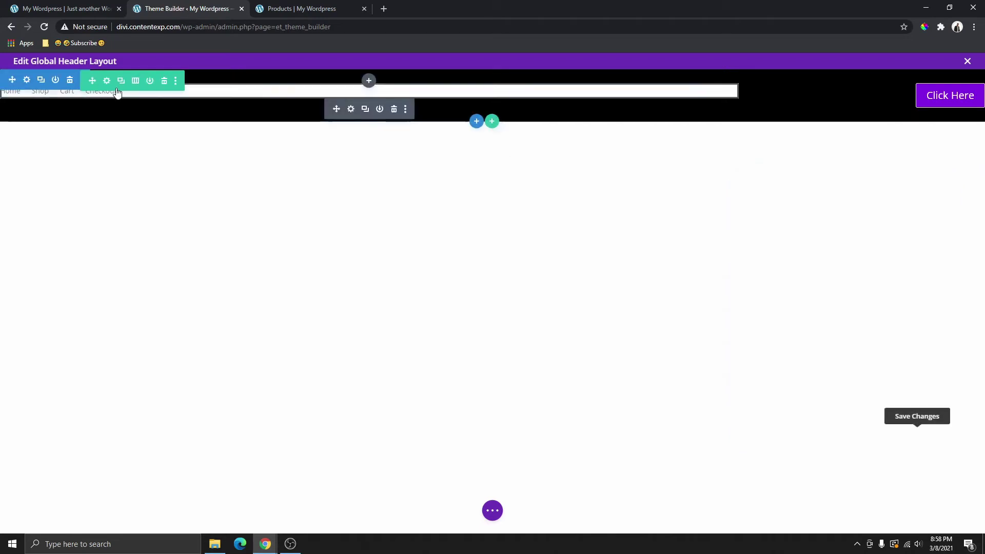
{"action": "left_click", "coordinate": [351, 109]}
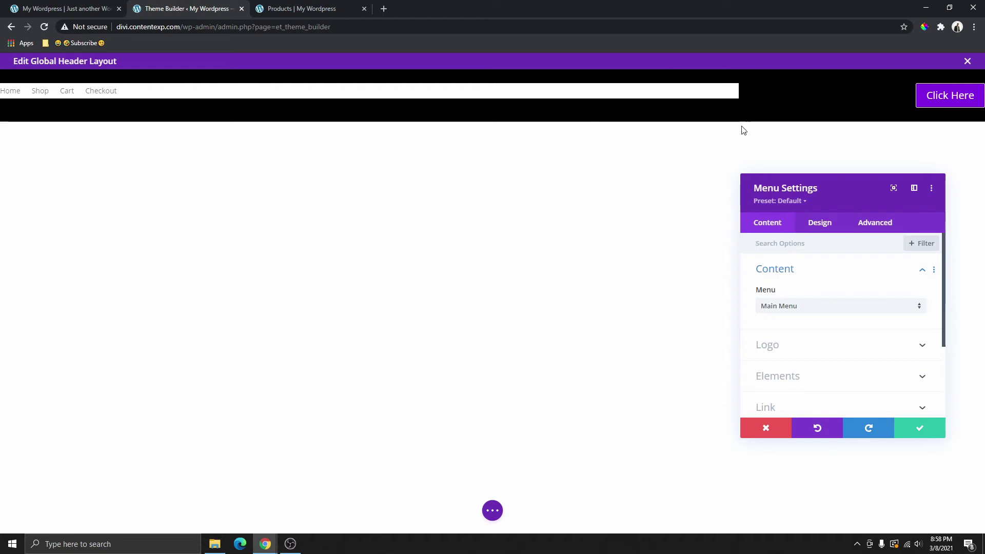
{"action": "scroll", "coordinate": [836, 340], "scroll_direction": "down", "scroll_amount": 2}
{"action": "left_click", "coordinate": [818, 334]}
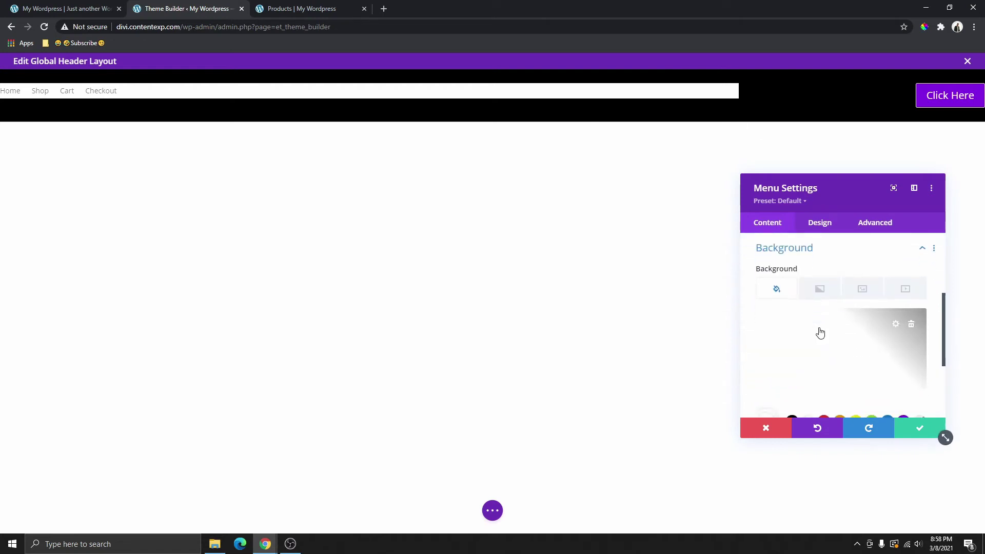
{"action": "scroll", "coordinate": [906, 356], "scroll_direction": "down", "scroll_amount": 2}
{"action": "left_click", "coordinate": [916, 323]}
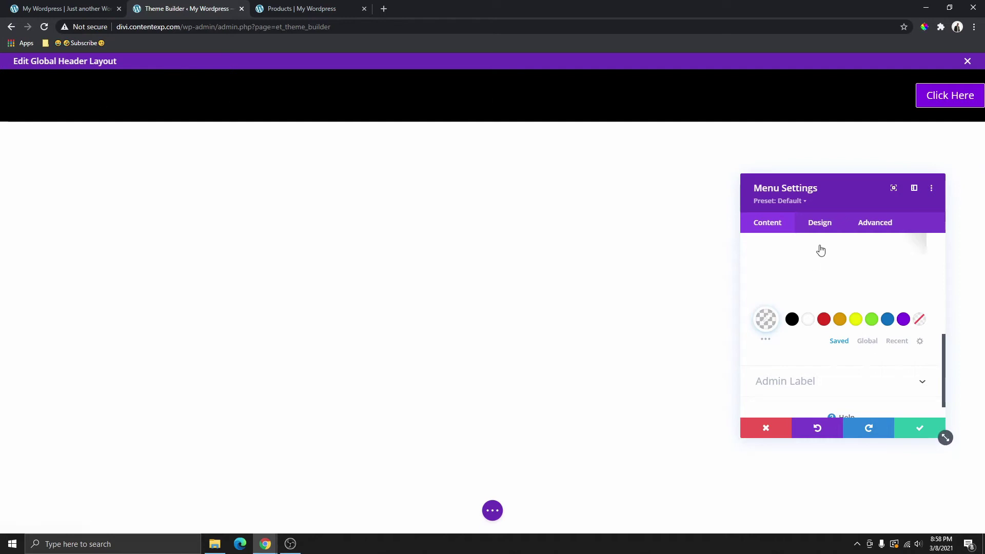
Set the menu text color to white and slightly increase the menu text size.
{"action": "left_click", "coordinate": [820, 224]}
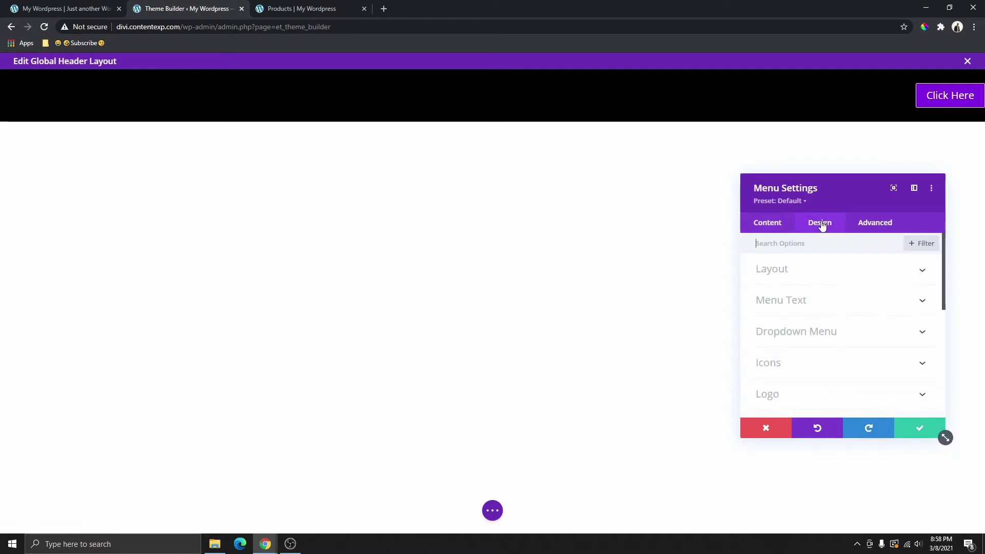
{"action": "left_click", "coordinate": [809, 304]}
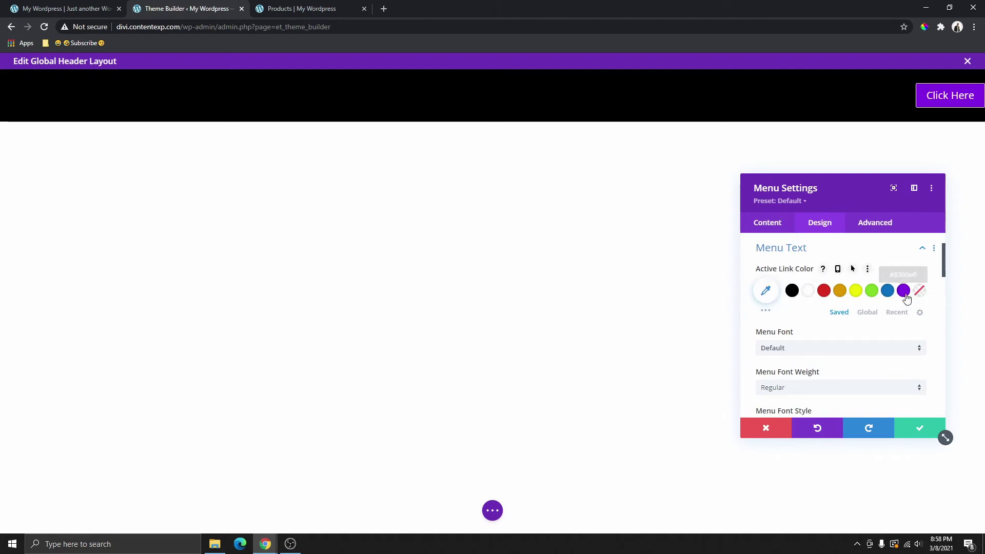
{"action": "scroll", "coordinate": [851, 328], "scroll_direction": "down", "scroll_amount": 2}
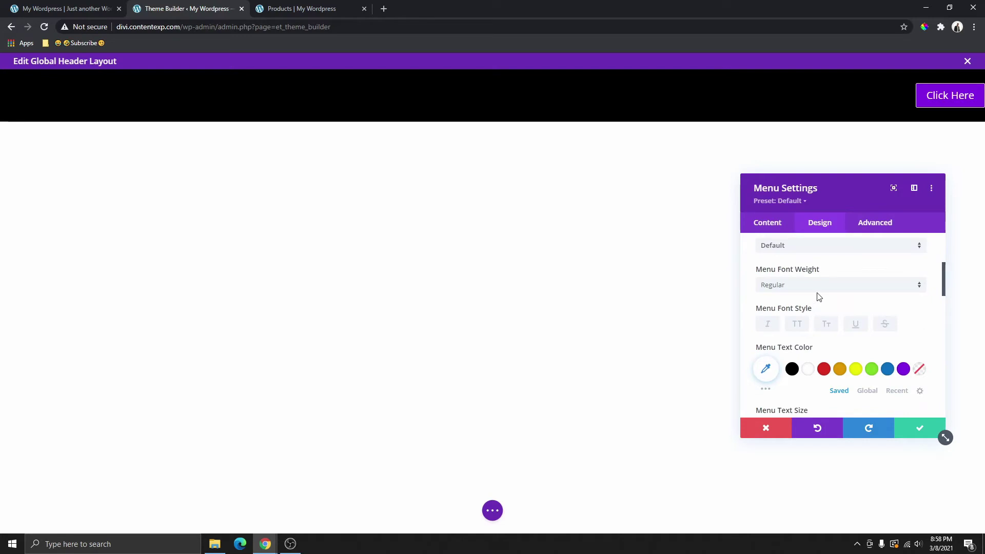
{"action": "scroll", "coordinate": [821, 302], "scroll_direction": "down", "scroll_amount": 1}
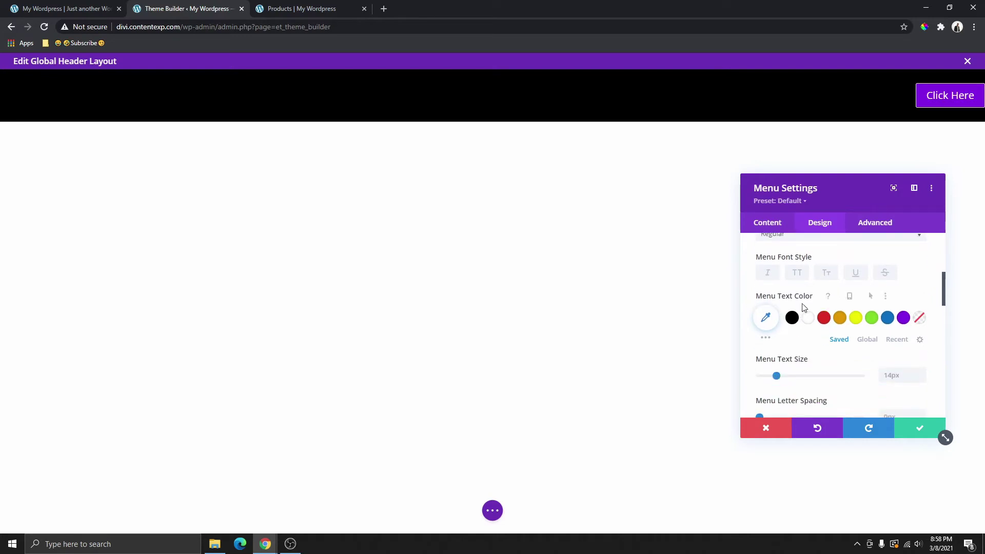
{"action": "left_click", "coordinate": [807, 317]}
{"action": "scroll", "coordinate": [816, 331], "scroll_direction": "down", "scroll_amount": 1}
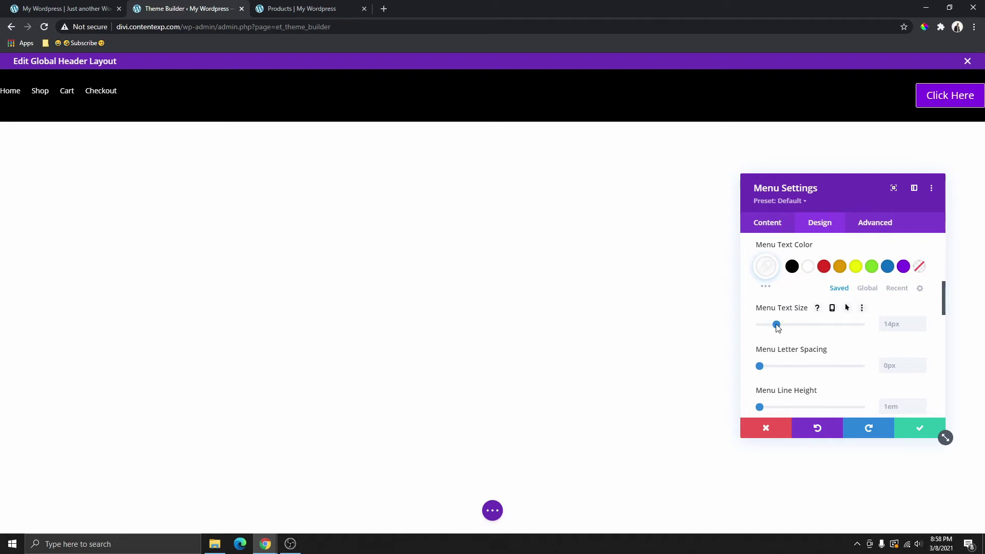
{"action": "left_click", "coordinate": [921, 321]}
{"action": "left_click", "coordinate": [921, 322]}
Review the remaining menu text options, including letter spacing, line height, text shadow and alignment.
{"action": "scroll", "coordinate": [895, 365], "scroll_direction": "down", "scroll_amount": 2}
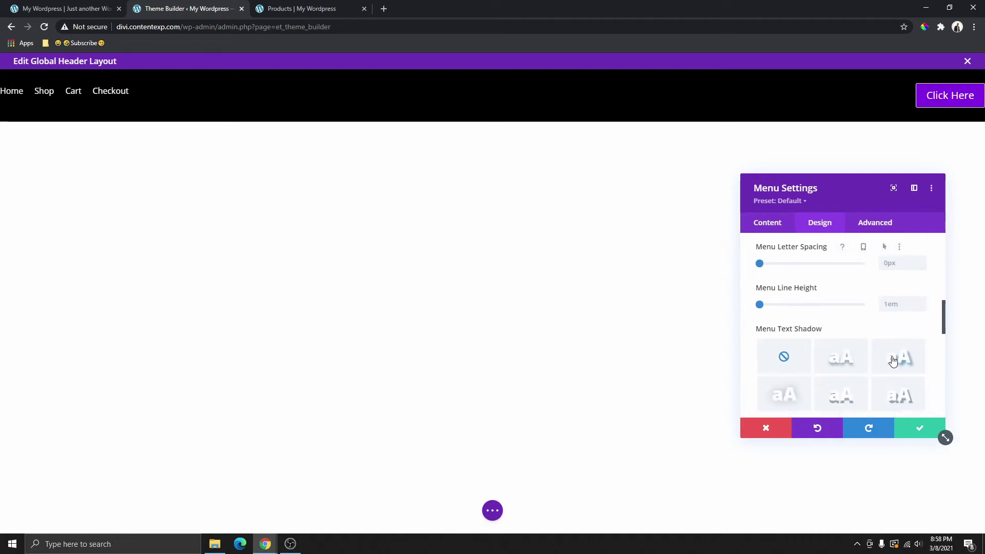
{"action": "scroll", "coordinate": [867, 308], "scroll_direction": "down", "scroll_amount": 2}
{"action": "scroll", "coordinate": [862, 323], "scroll_direction": "down", "scroll_amount": 1}
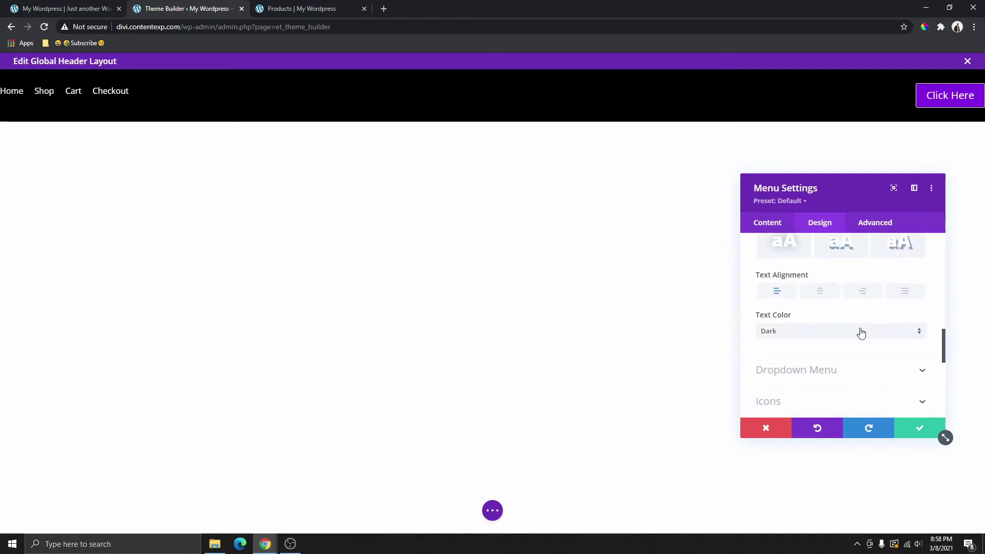
{"action": "scroll", "coordinate": [828, 241], "scroll_direction": "up", "scroll_amount": 1}
{"action": "scroll", "coordinate": [830, 287], "scroll_direction": "up", "scroll_amount": 2}
{"action": "scroll", "coordinate": [808, 272], "scroll_direction": "down", "scroll_amount": 2}
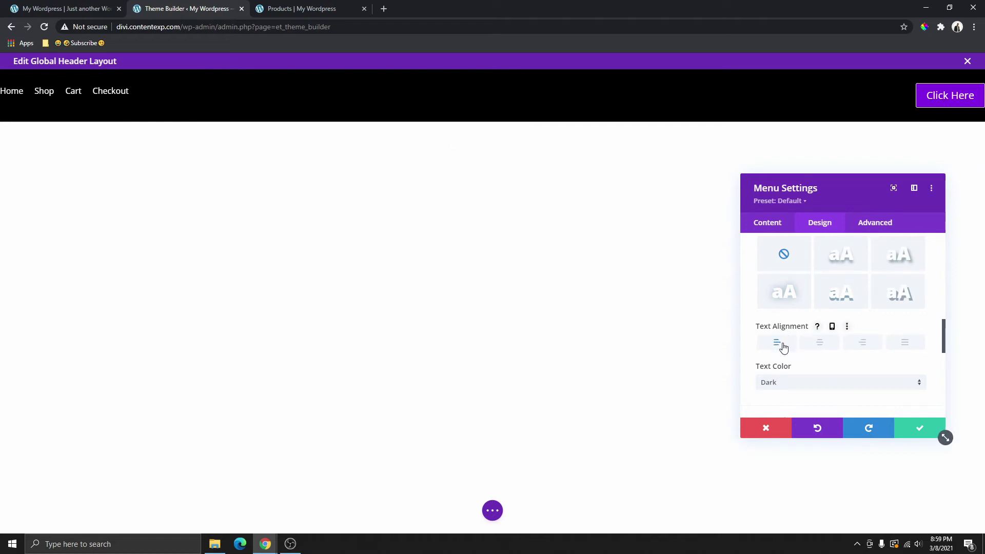
{"action": "scroll", "coordinate": [815, 338], "scroll_direction": "down", "scroll_amount": 4}
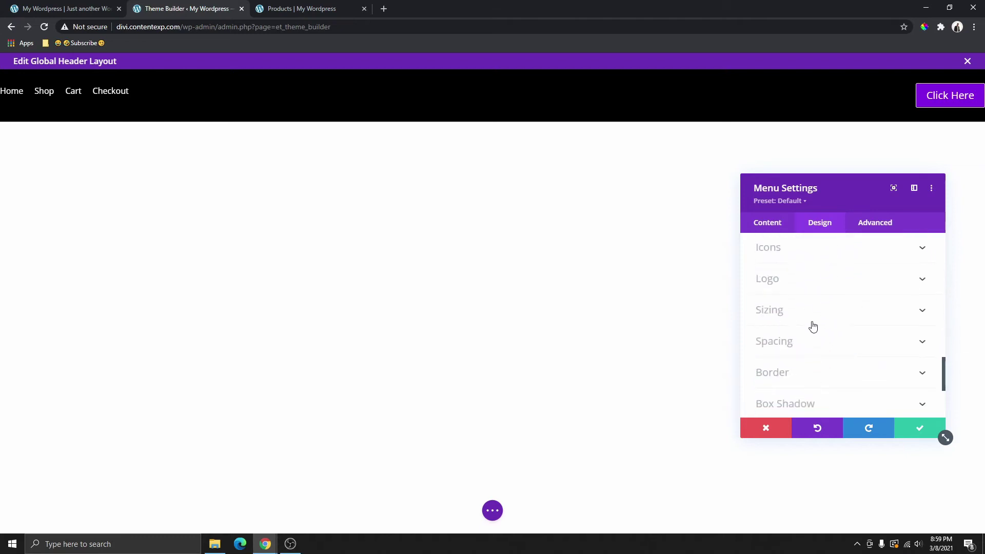
Examine the color options for the dropdown menu and the mobile menu.
{"action": "scroll", "coordinate": [811, 326], "scroll_direction": "up", "scroll_amount": 2}
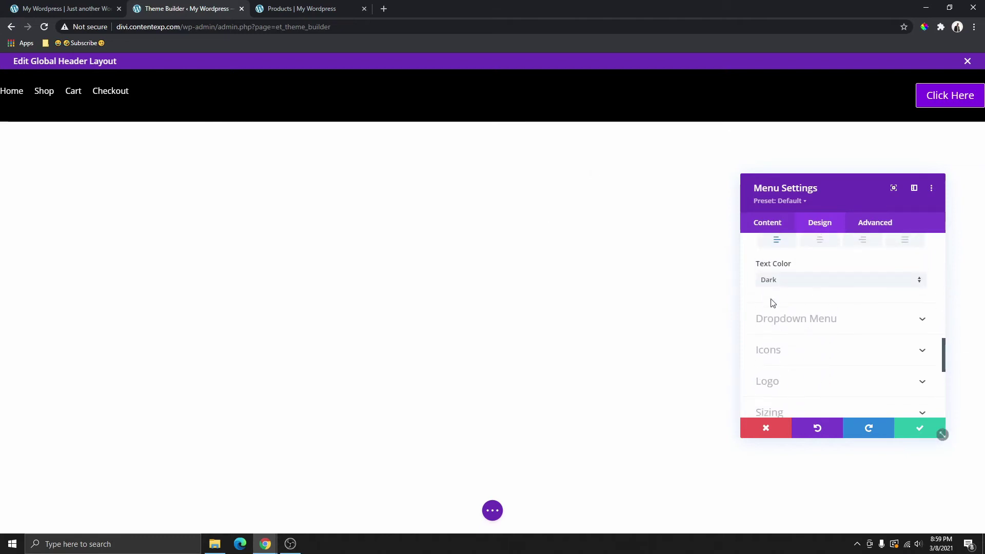
{"action": "left_click", "coordinate": [794, 319]}
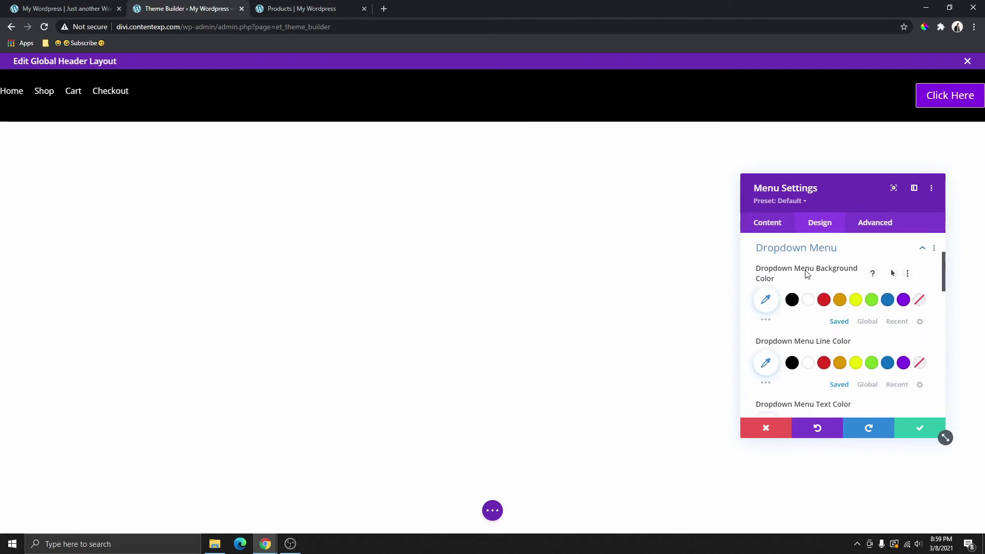
{"action": "scroll", "coordinate": [842, 318], "scroll_direction": "down", "scroll_amount": 2}
{"action": "scroll", "coordinate": [843, 318], "scroll_direction": "down", "scroll_amount": 3}
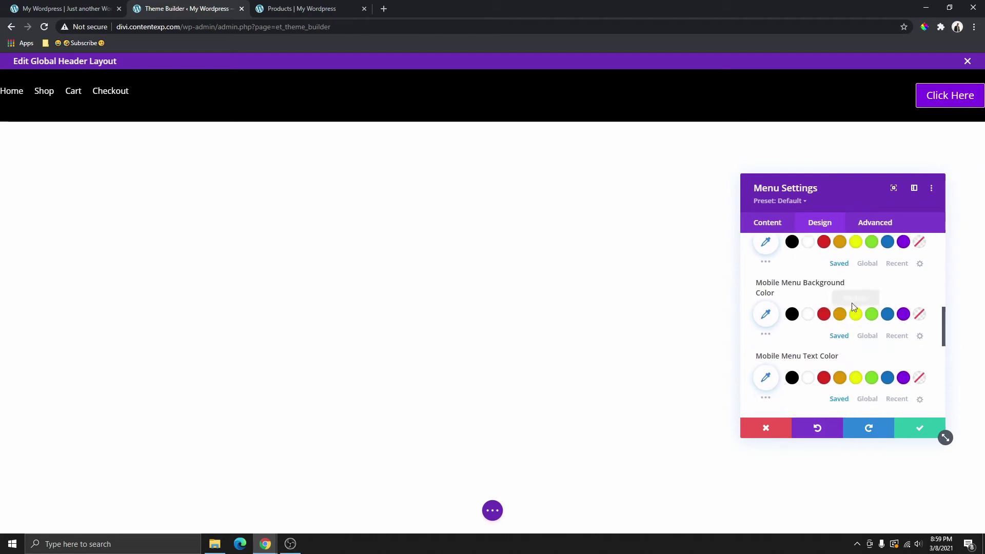
{"action": "scroll", "coordinate": [841, 323], "scroll_direction": "up", "scroll_amount": 5}
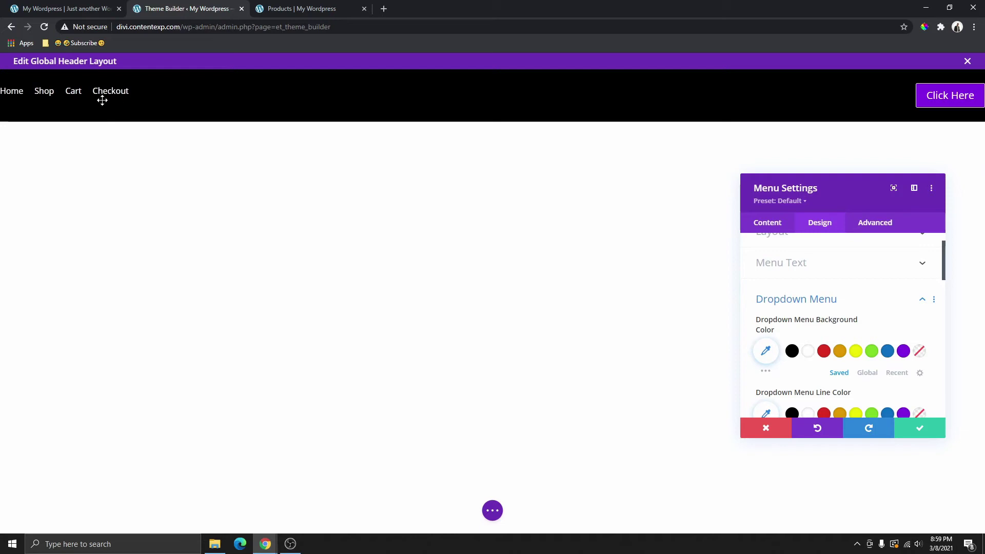
{"action": "left_click", "coordinate": [814, 301]}
{"action": "left_click", "coordinate": [812, 302]}
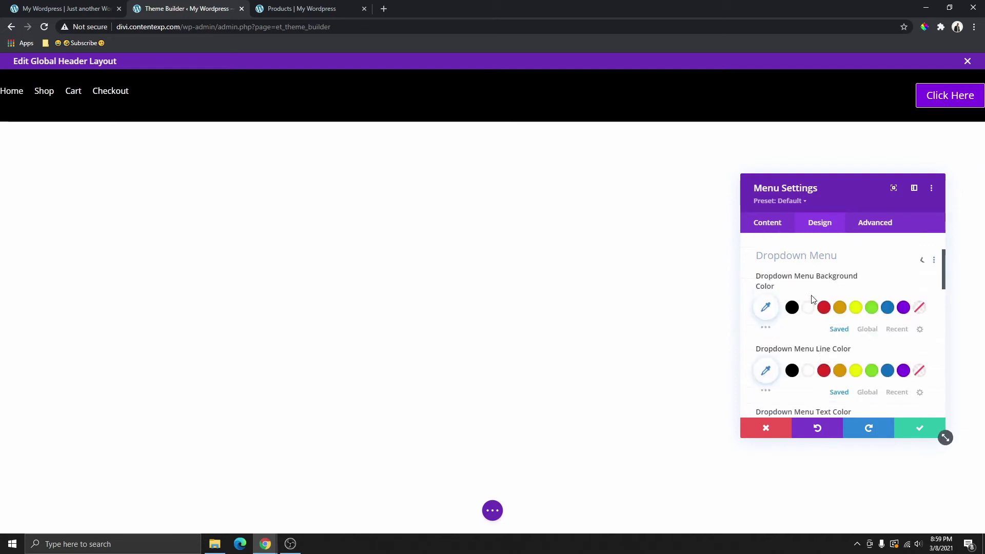
{"action": "scroll", "coordinate": [854, 360], "scroll_direction": "down", "scroll_amount": 1}
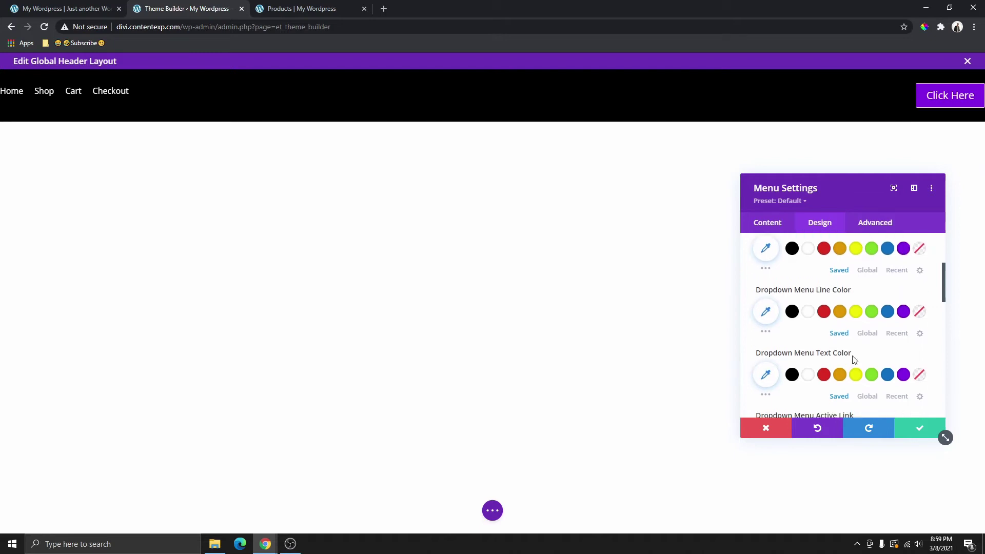
{"action": "scroll", "coordinate": [825, 343], "scroll_direction": "down", "scroll_amount": 1}
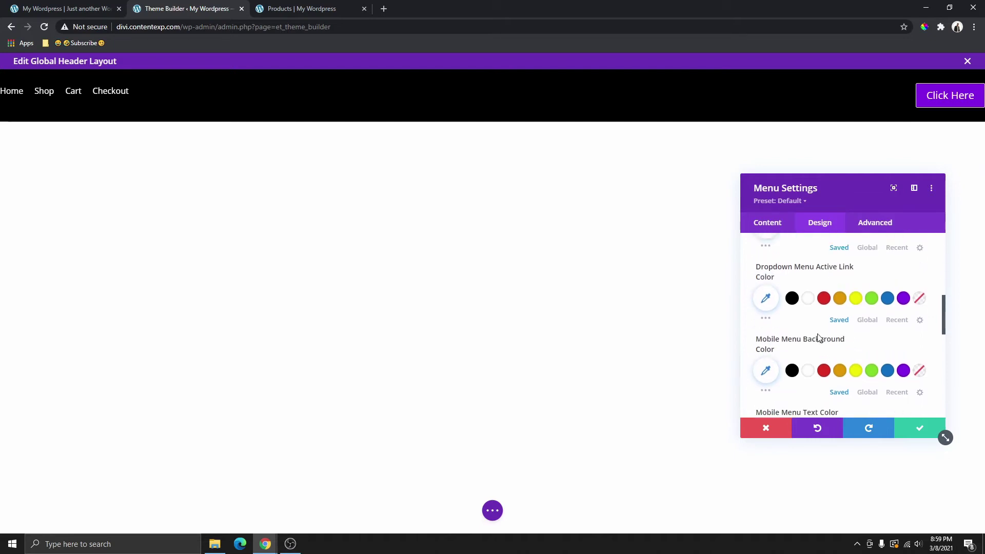
{"action": "scroll", "coordinate": [815, 335], "scroll_direction": "up", "scroll_amount": 5}
{"action": "left_click", "coordinate": [811, 331]}
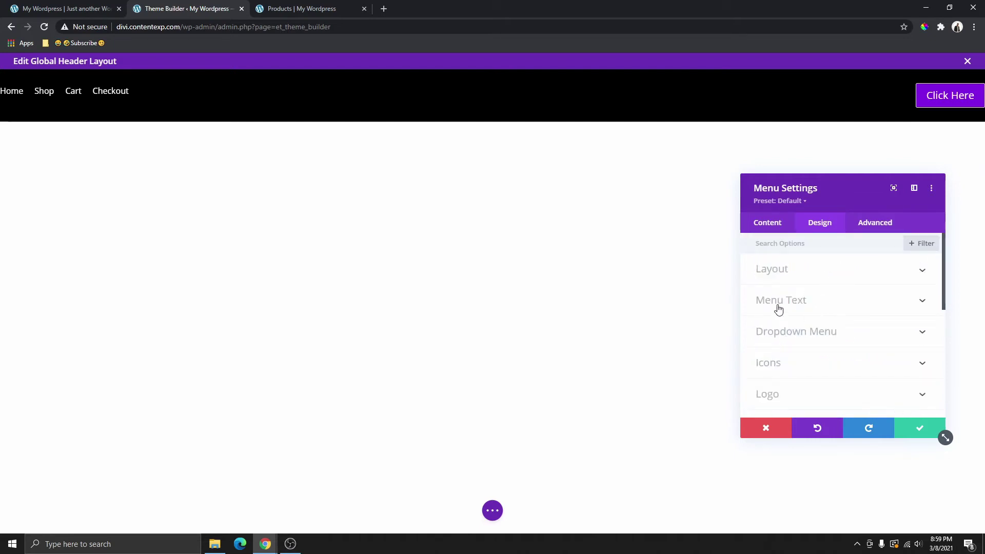
Add author-1.png from the media library as the menu's logo.
{"action": "left_click", "coordinate": [782, 393]}
{"action": "scroll", "coordinate": [829, 349], "scroll_direction": "down", "scroll_amount": 2}
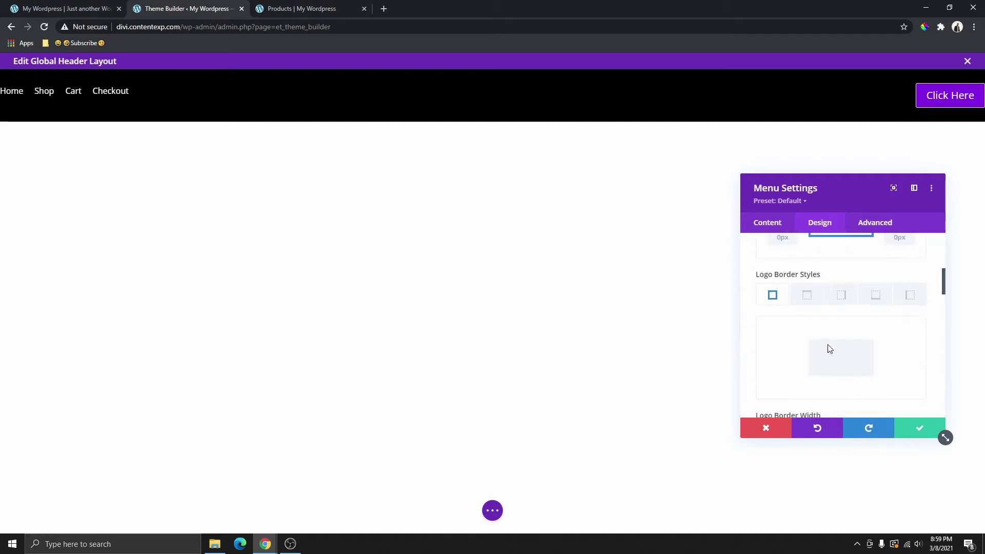
{"action": "scroll", "coordinate": [830, 347], "scroll_direction": "up", "scroll_amount": 5}
{"action": "left_click", "coordinate": [764, 224]}
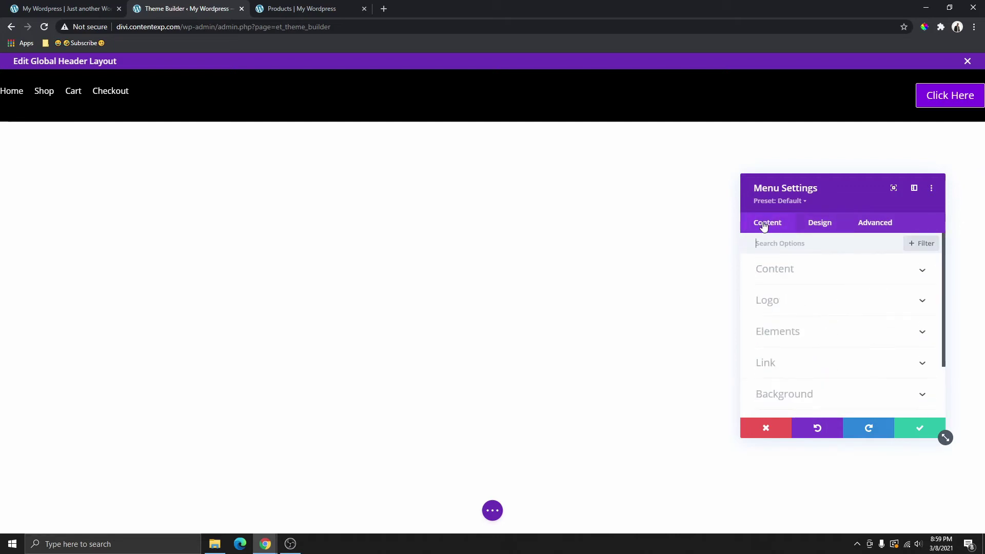
{"action": "left_click", "coordinate": [791, 306]}
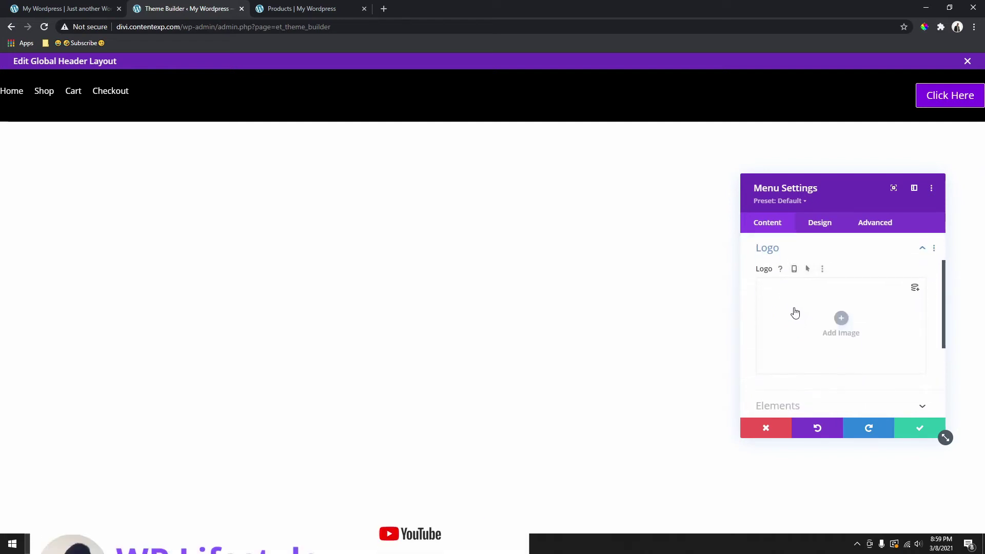
{"action": "left_click", "coordinate": [843, 321]}
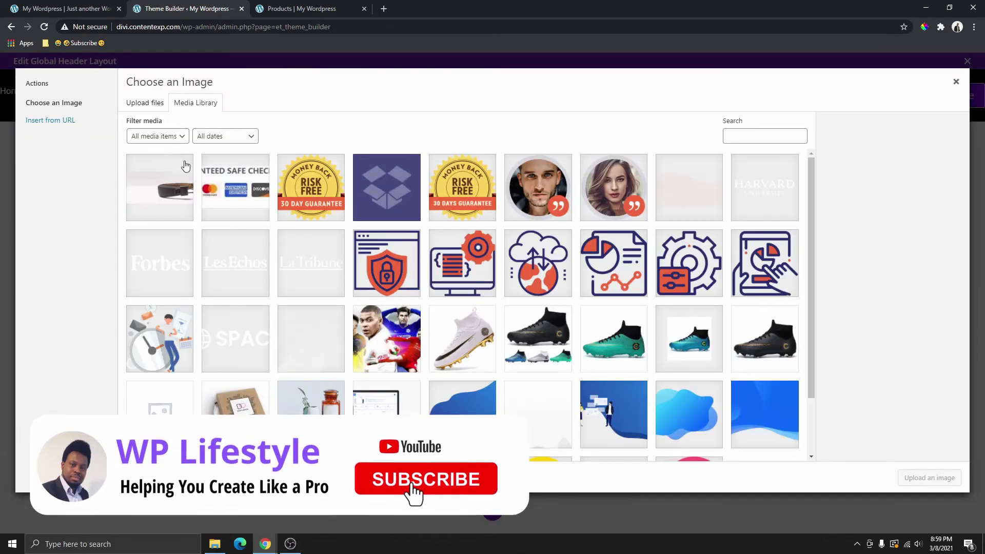
{"action": "scroll", "coordinate": [666, 374], "scroll_direction": "down", "scroll_amount": 3}
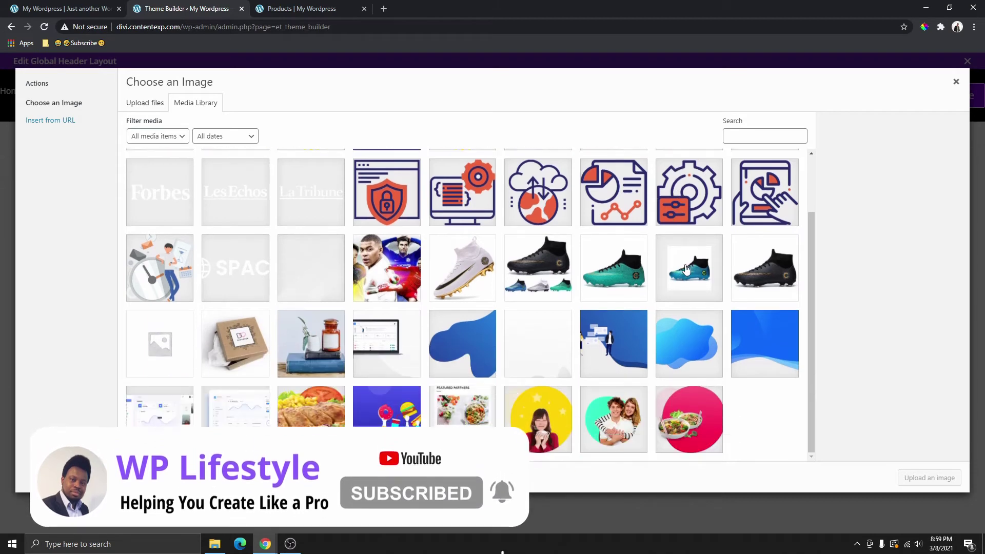
{"action": "scroll", "coordinate": [605, 312], "scroll_direction": "up", "scroll_amount": 2}
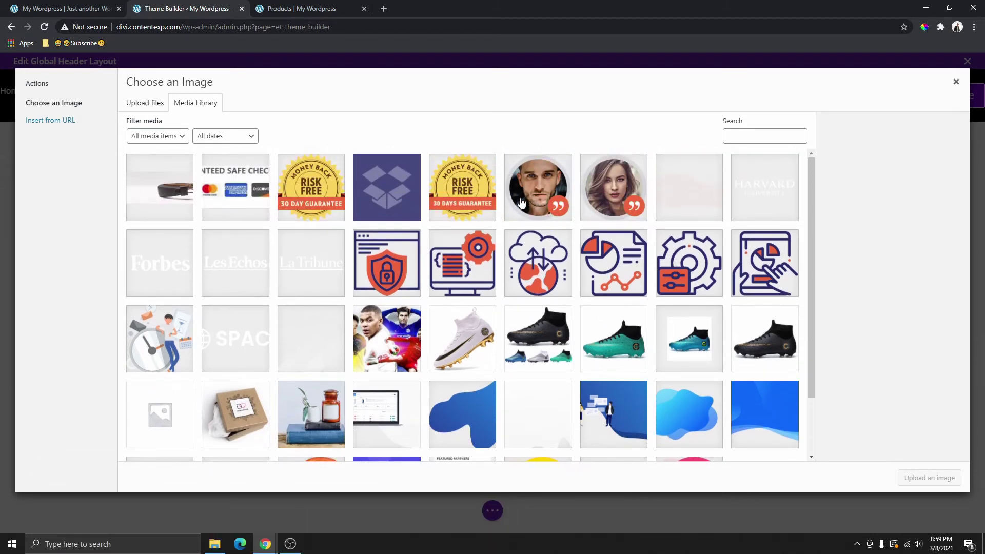
{"action": "left_click", "coordinate": [538, 205]}
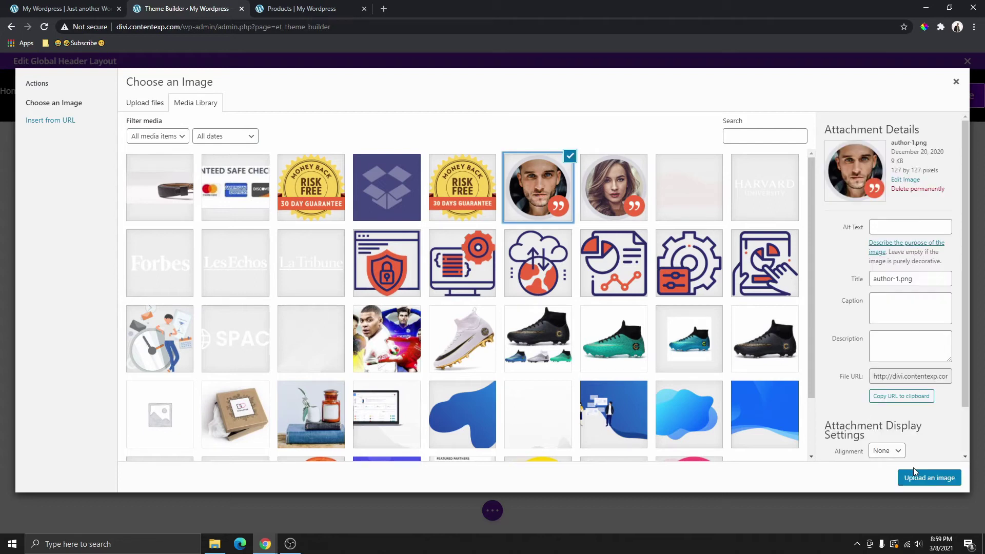
{"action": "left_click", "coordinate": [928, 477]}
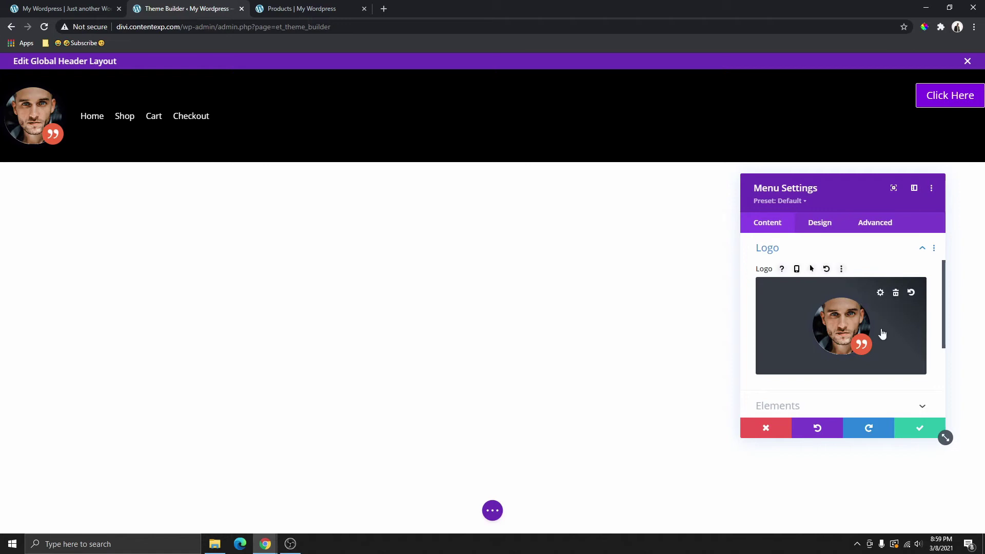
Enable the shopping cart icon and the search icon in the menu.
{"action": "scroll", "coordinate": [841, 334], "scroll_direction": "down", "scroll_amount": 3}
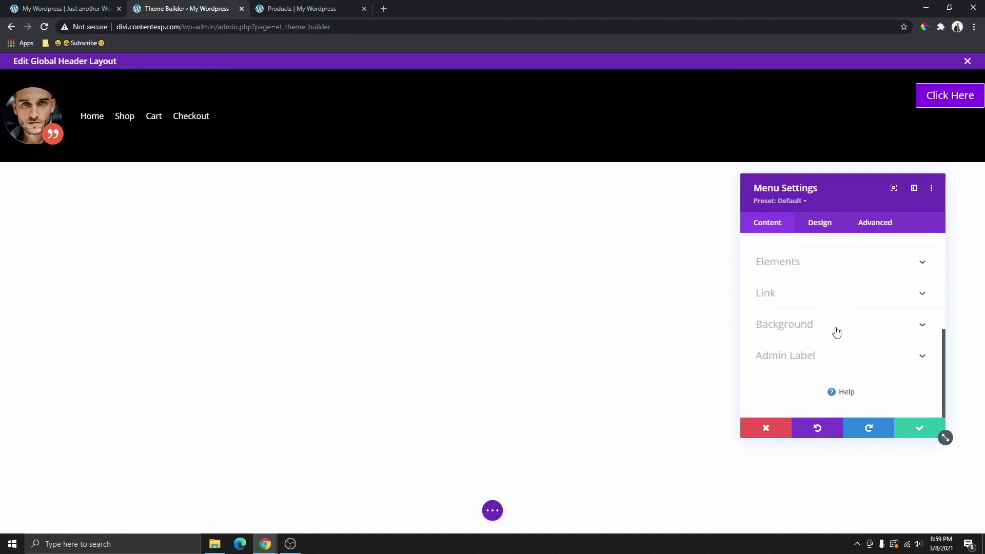
{"action": "scroll", "coordinate": [831, 331], "scroll_direction": "up", "scroll_amount": 2}
{"action": "scroll", "coordinate": [826, 328], "scroll_direction": "down", "scroll_amount": 1}
{"action": "left_click", "coordinate": [822, 313]}
{"action": "scroll", "coordinate": [820, 312], "scroll_direction": "down", "scroll_amount": 3}
{"action": "scroll", "coordinate": [817, 318], "scroll_direction": "up", "scroll_amount": 1}
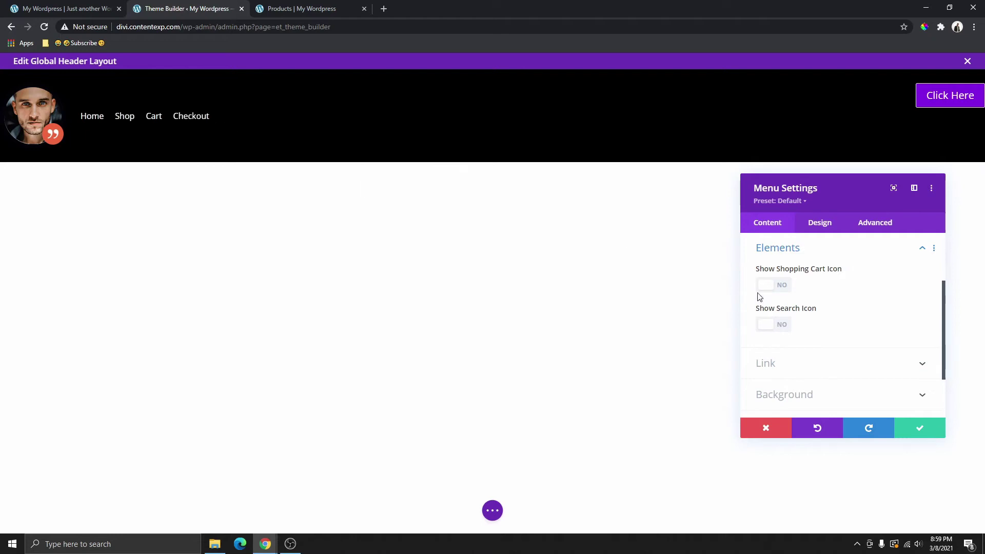
{"action": "left_click", "coordinate": [779, 285]}
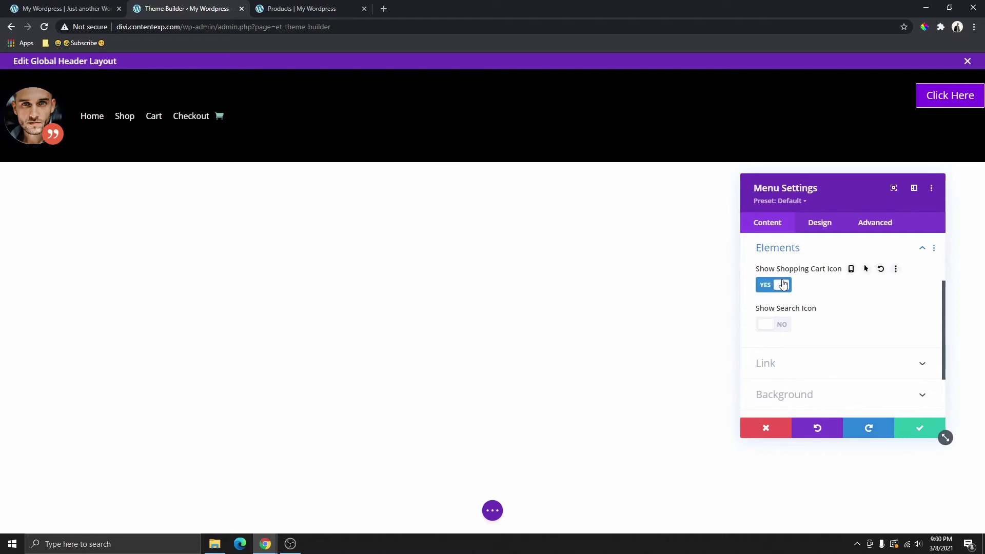
{"action": "left_click", "coordinate": [777, 325]}
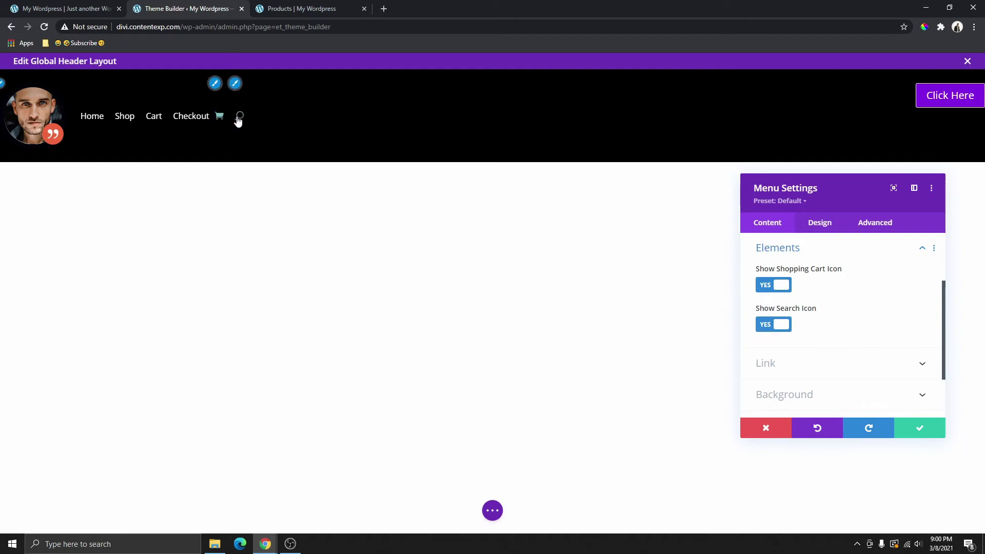
Set the menu's shopping cart icon color and search icon color to white (#ffffff).
{"action": "left_click", "coordinate": [820, 222]}
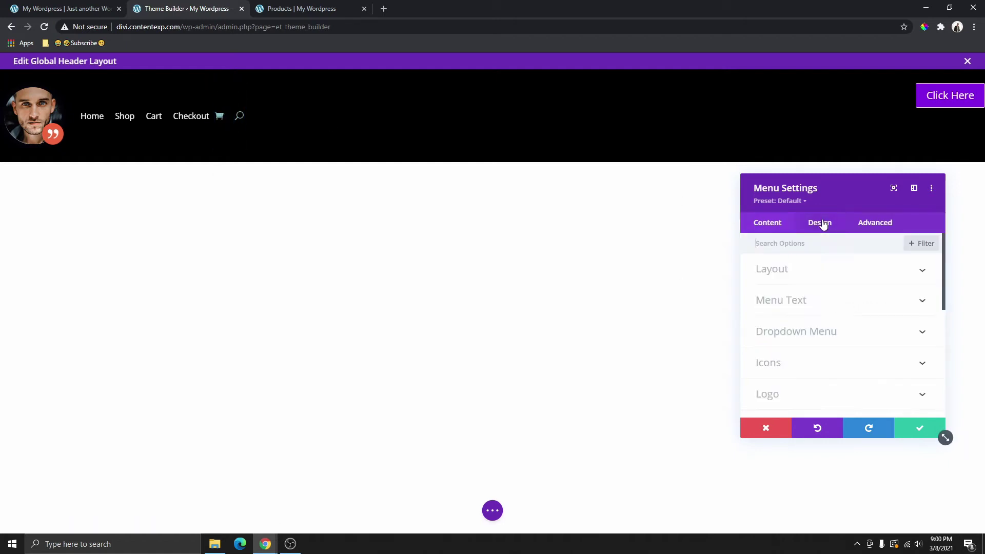
{"action": "scroll", "coordinate": [836, 299], "scroll_direction": "down", "scroll_amount": 2}
{"action": "left_click", "coordinate": [798, 266]}
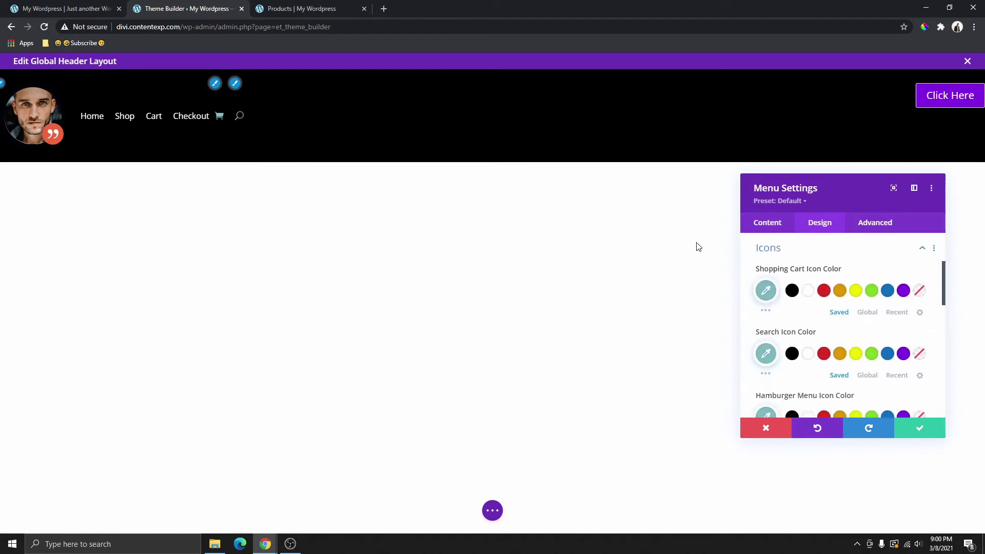
{"action": "left_click", "coordinate": [807, 291]}
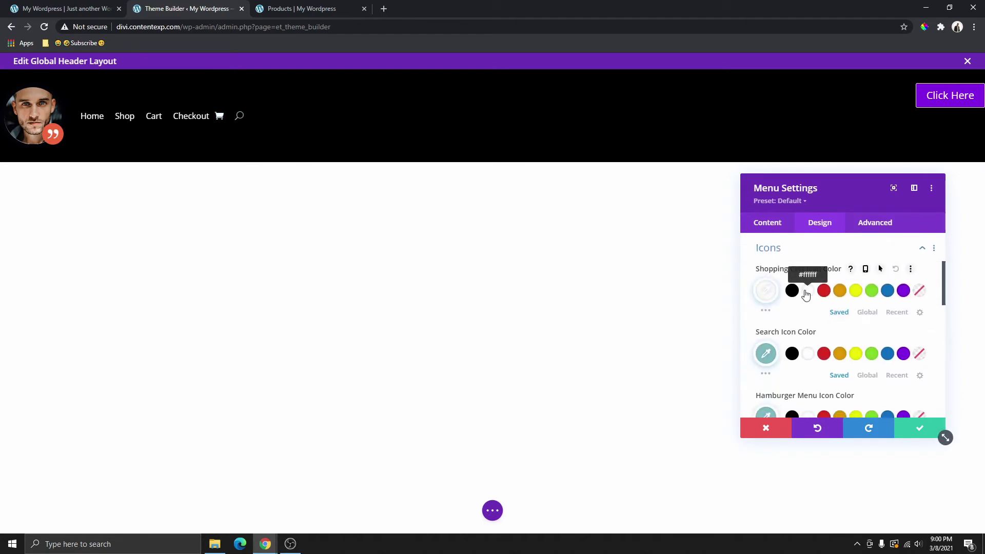
{"action": "left_click", "coordinate": [807, 354]}
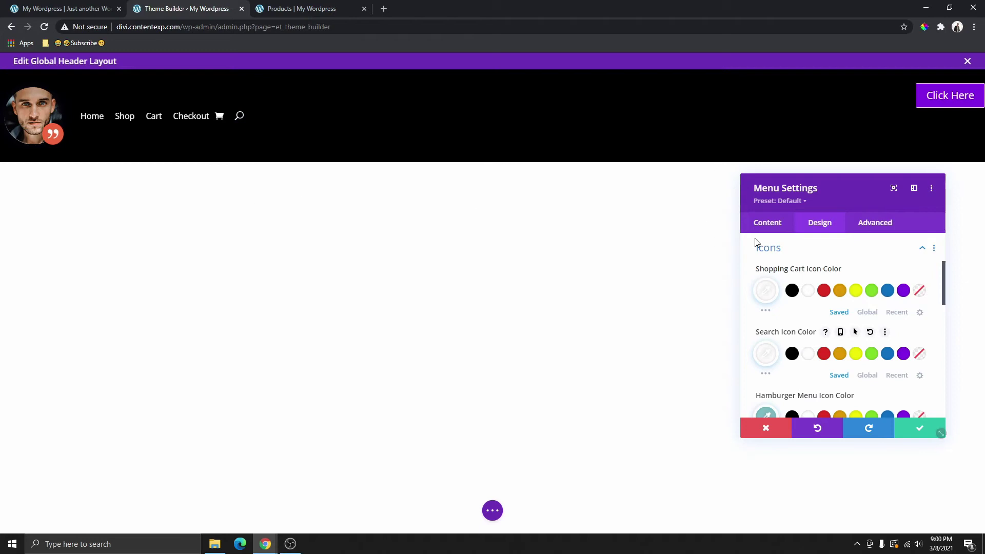
Turn off both the shopping cart icon and the search icon in the menu elements.
{"action": "left_click", "coordinate": [767, 222]}
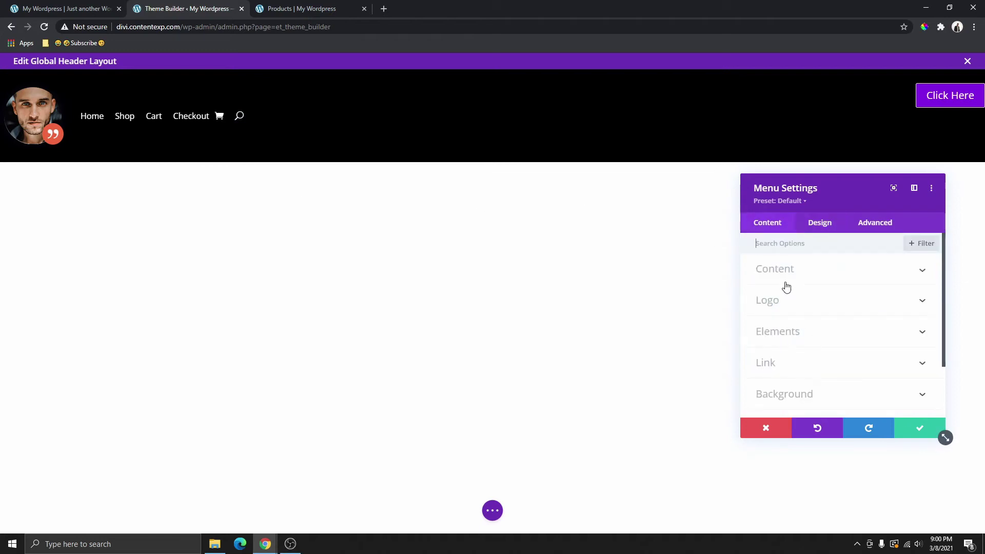
{"action": "left_click", "coordinate": [796, 338]}
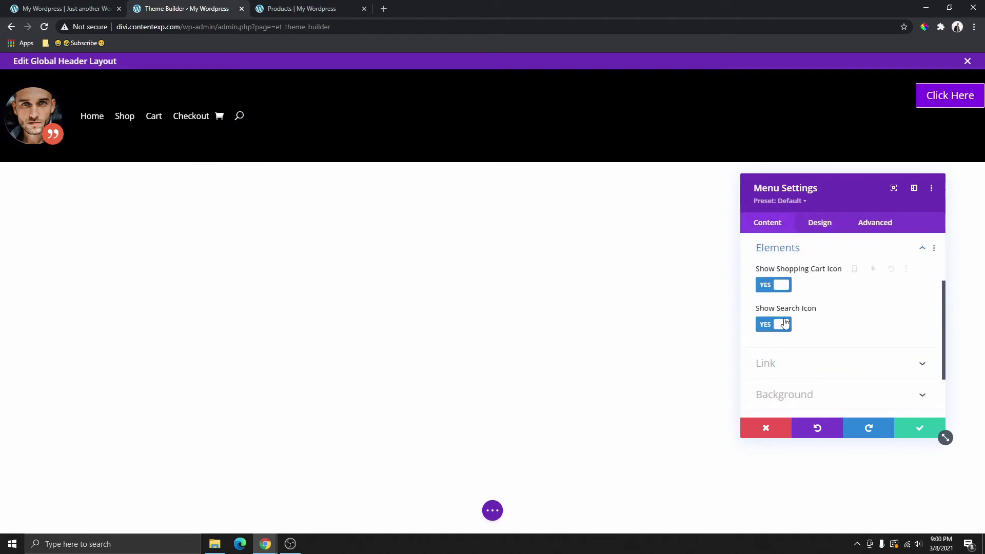
{"action": "left_click", "coordinate": [769, 285]}
{"action": "left_click", "coordinate": [769, 324]}
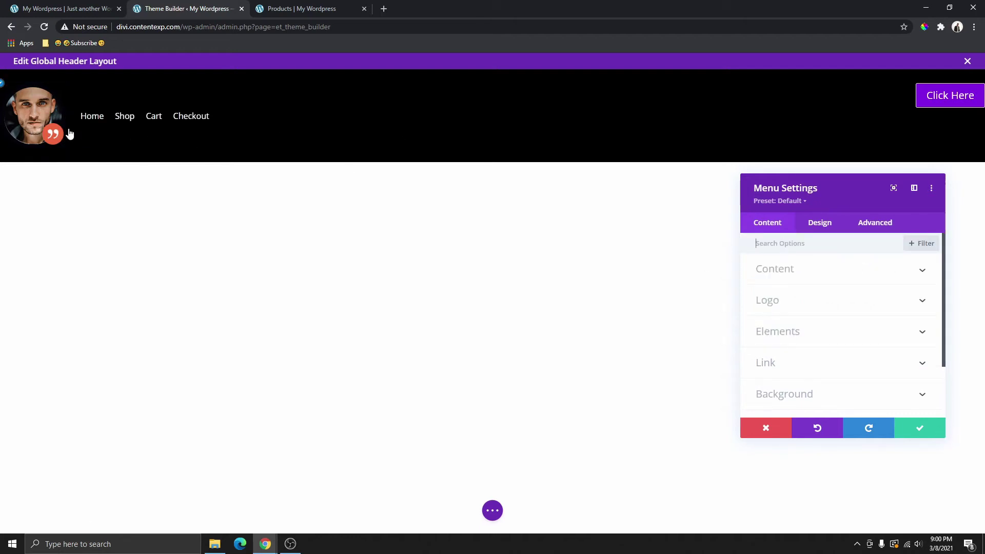
Set the menu logo's maximum width to 50% and save the menu settings.
{"action": "left_click", "coordinate": [819, 224]}
{"action": "scroll", "coordinate": [794, 342], "scroll_direction": "down", "scroll_amount": 3}
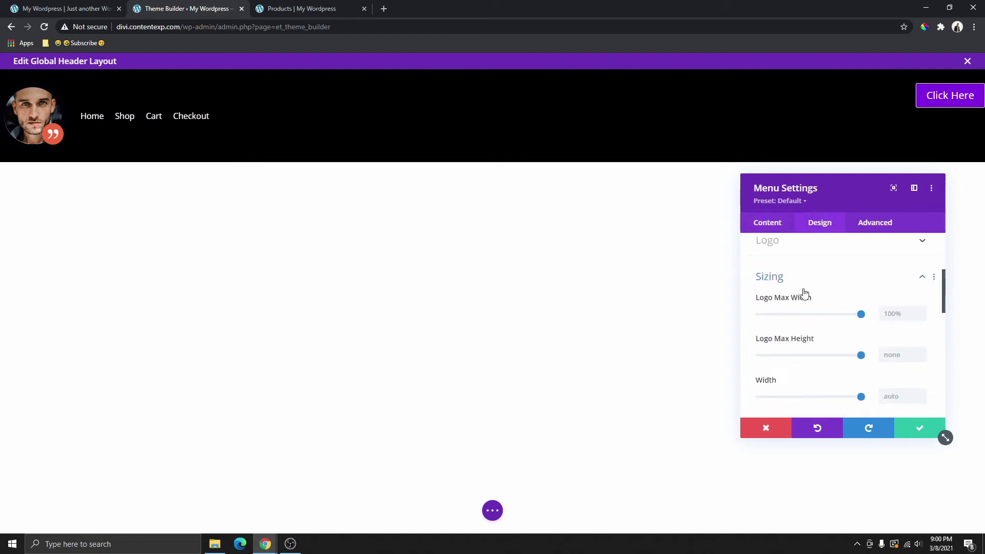
{"action": "left_click", "coordinate": [785, 277]}
{"action": "left_click", "coordinate": [792, 278]}
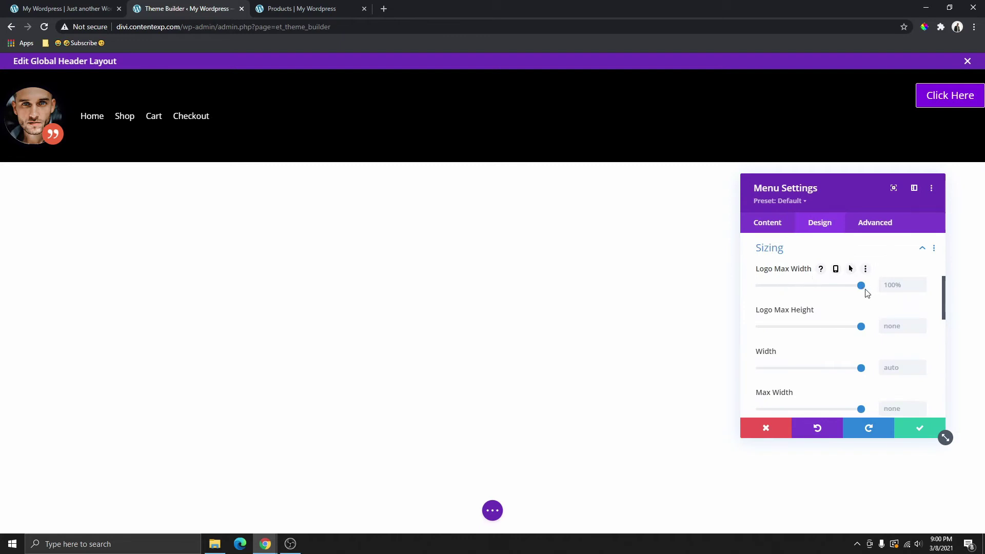
{"action": "left_click_drag", "start_coordinate": [864, 289], "coordinate": [812, 296]}
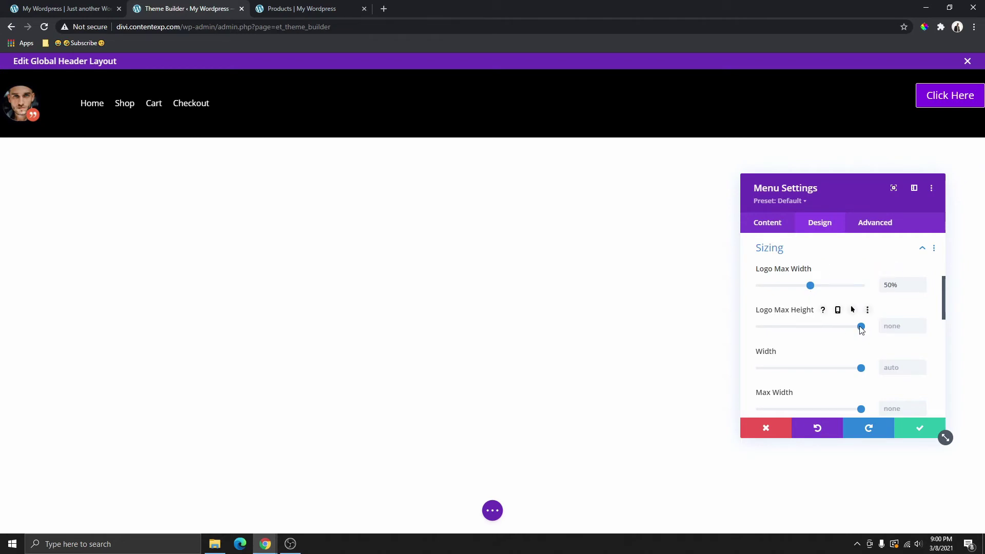
{"action": "mouse_move", "coordinate": [861, 326]}
{"action": "left_mouse_down"}
{"action": "mouse_move", "coordinate": [802, 327]}
{"action": "mouse_move", "coordinate": [853, 327]}
{"action": "left_mouse_up"}
{"action": "left_click", "coordinate": [867, 310]}
{"action": "left_click", "coordinate": [313, 7]}
{"action": "left_click", "coordinate": [174, 5]}
{"action": "left_click", "coordinate": [913, 430]}
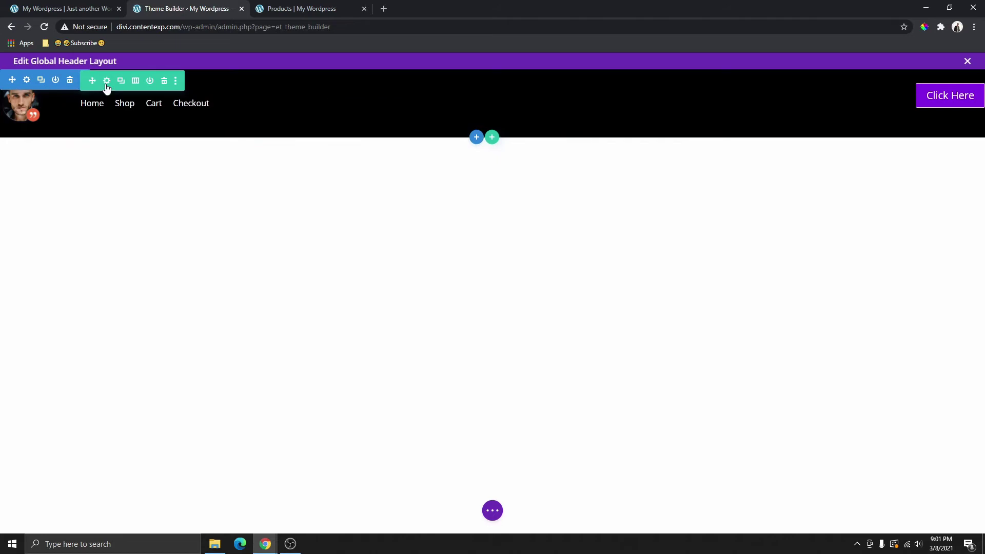
Set the header row's top and bottom padding to 0px, with the two values linked.
{"action": "left_click", "coordinate": [107, 82]}
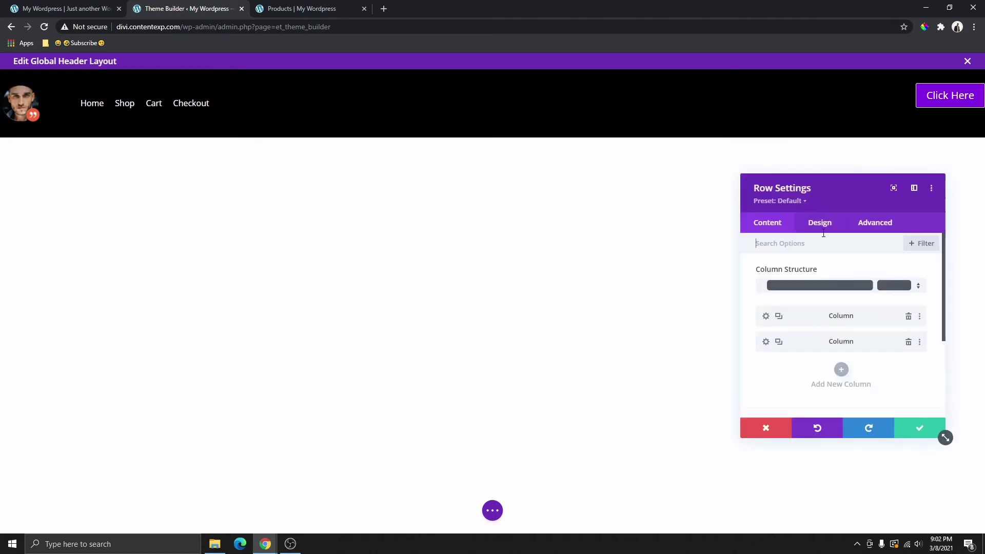
{"action": "left_click", "coordinate": [821, 226]}
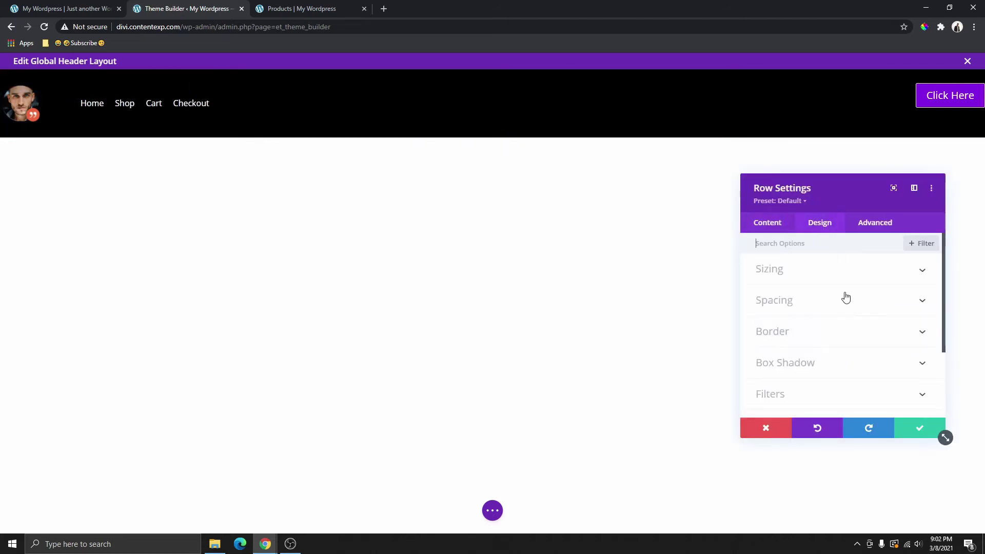
{"action": "left_click", "coordinate": [821, 303]}
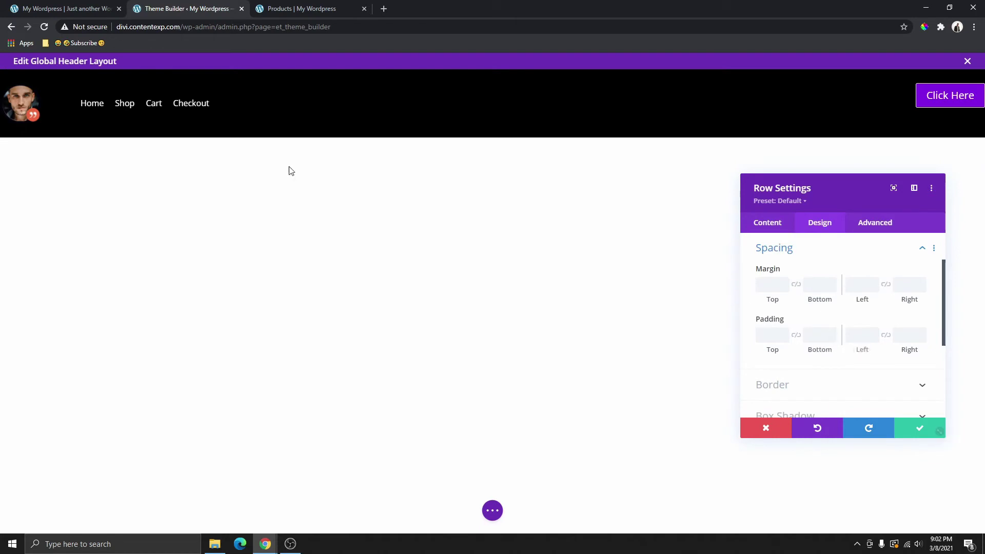
{"action": "left_click", "coordinate": [778, 338]}
{"action": "type", "text": "0px"}
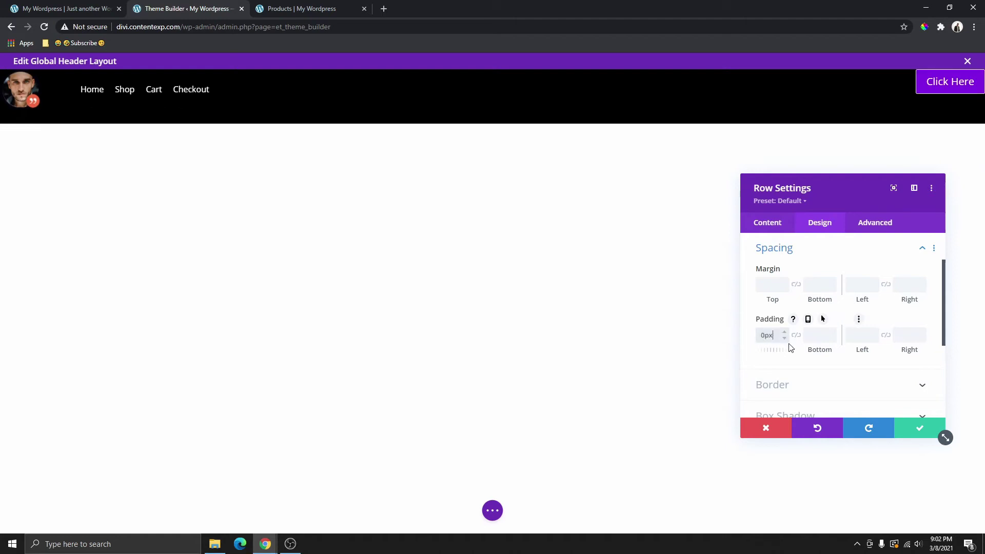
{"action": "left_click", "coordinate": [796, 336]}
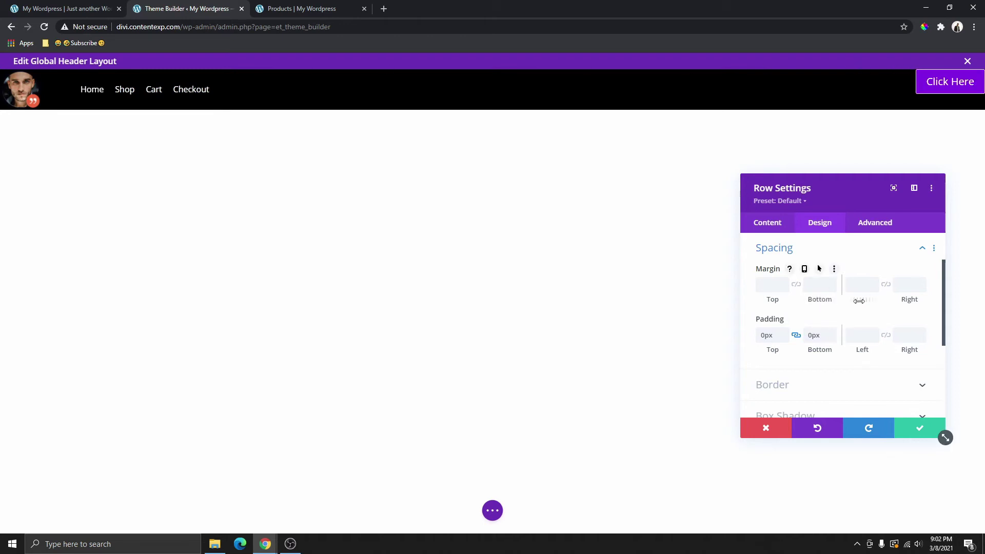
Set the header row's left and right padding to 10% and save the row settings.
{"action": "left_click_drag", "start_coordinate": [858, 301], "coordinate": [953, 301]}
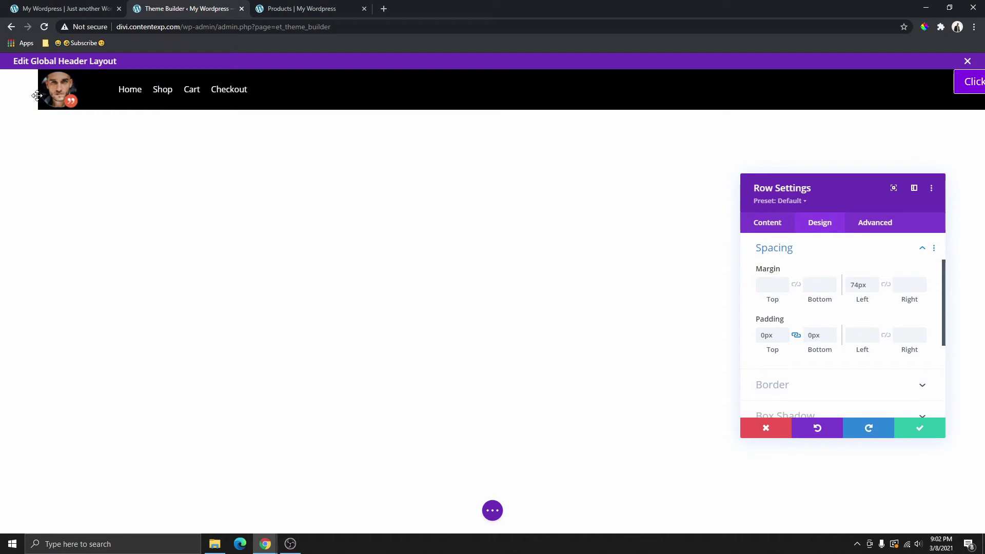
{"action": "key", "text": "ctrl+z"}
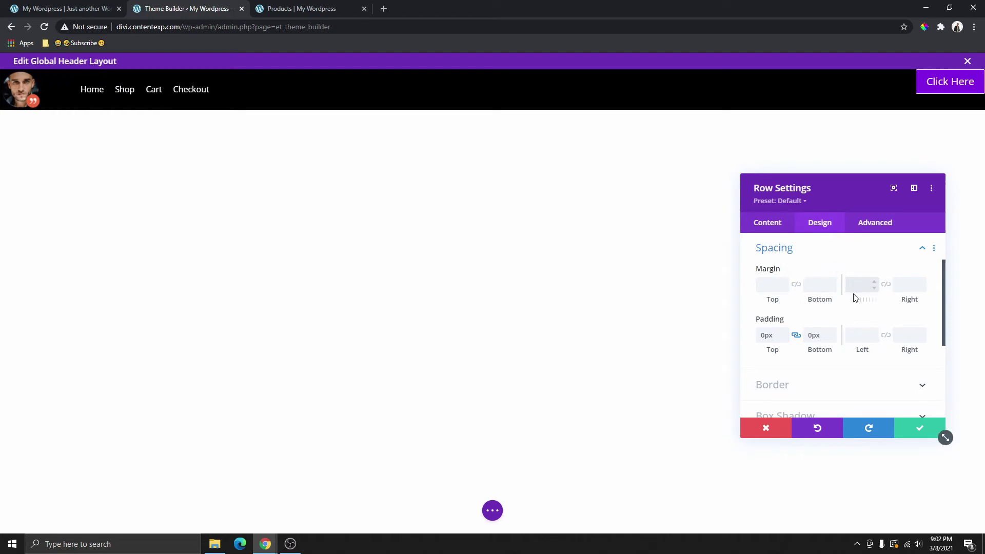
{"action": "left_click", "coordinate": [863, 338]}
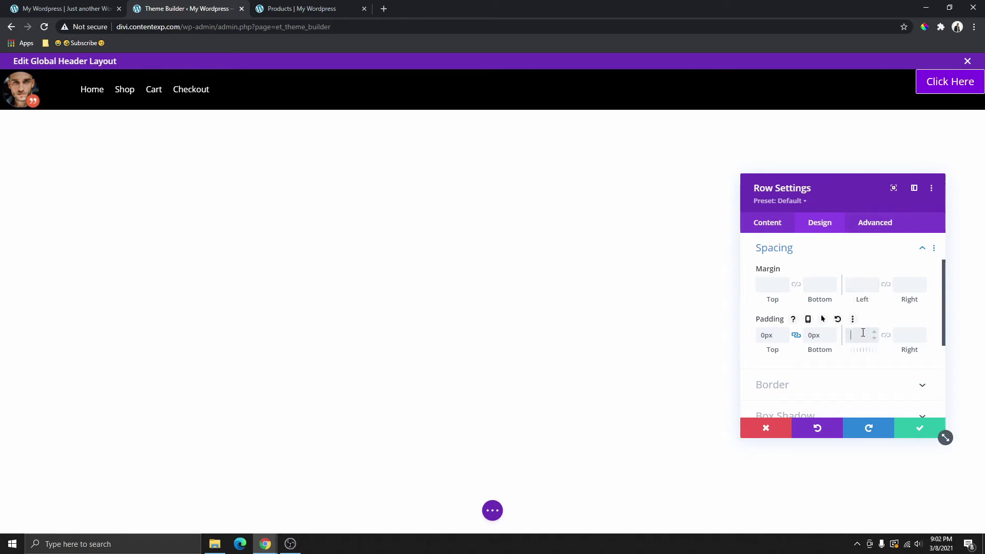
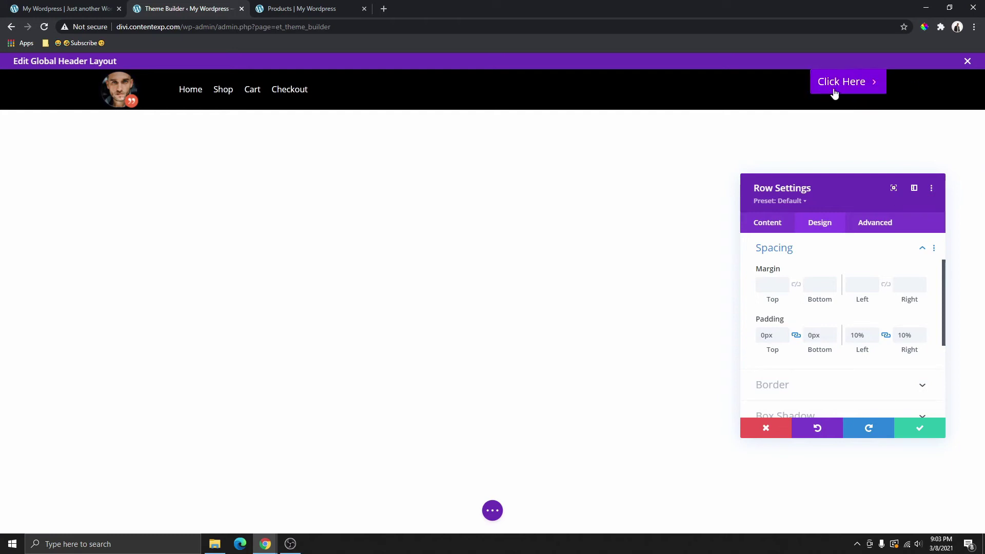
{"action": "left_click", "coordinate": [921, 426]}
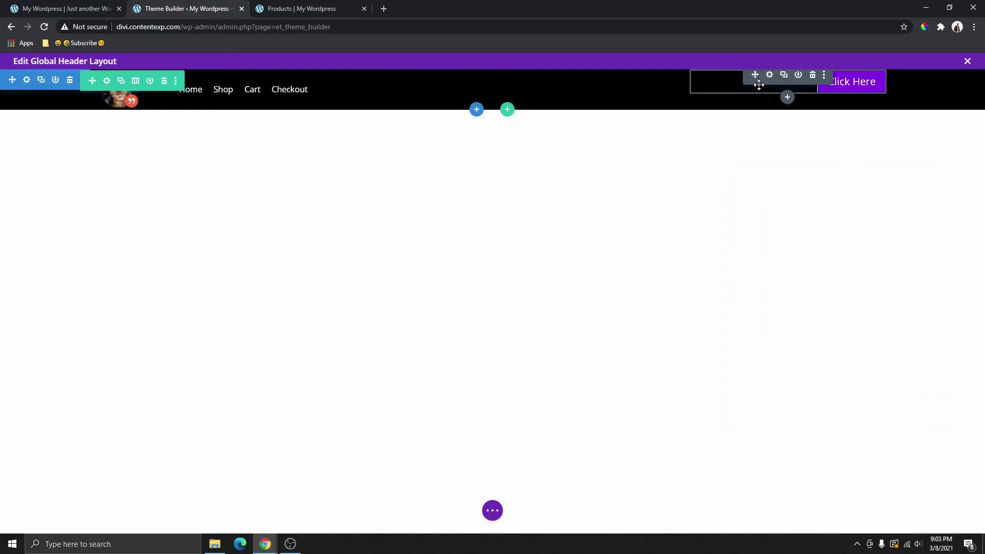
Set the Click Here button's top margin to 15px to line it up with the menu, and save the button settings.
{"action": "left_click", "coordinate": [769, 76]}
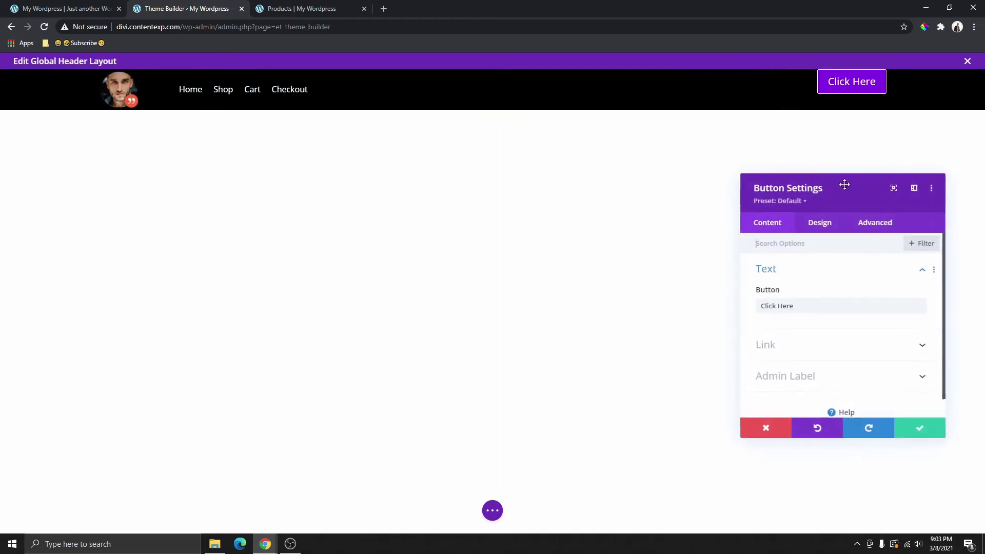
{"action": "left_click", "coordinate": [819, 223]}
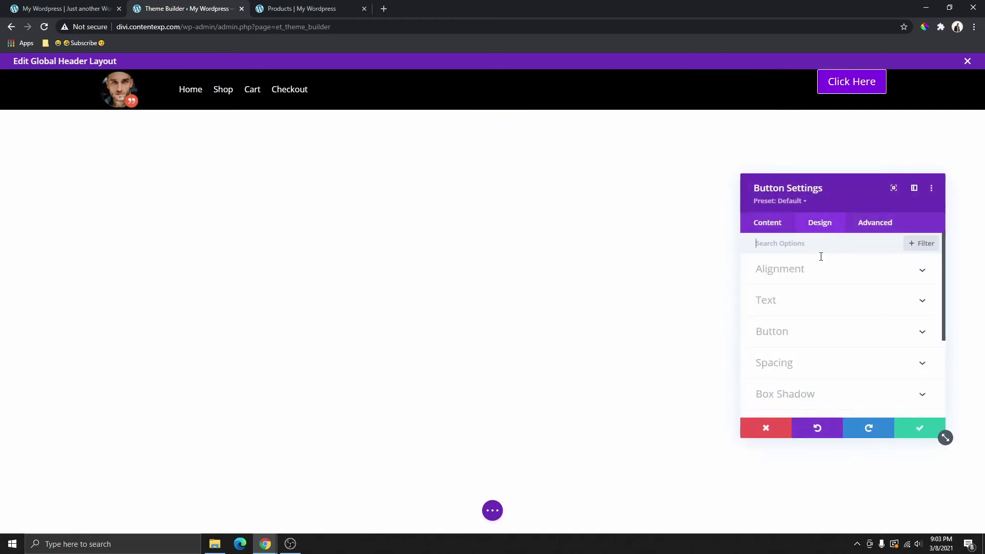
{"action": "left_click", "coordinate": [807, 365]}
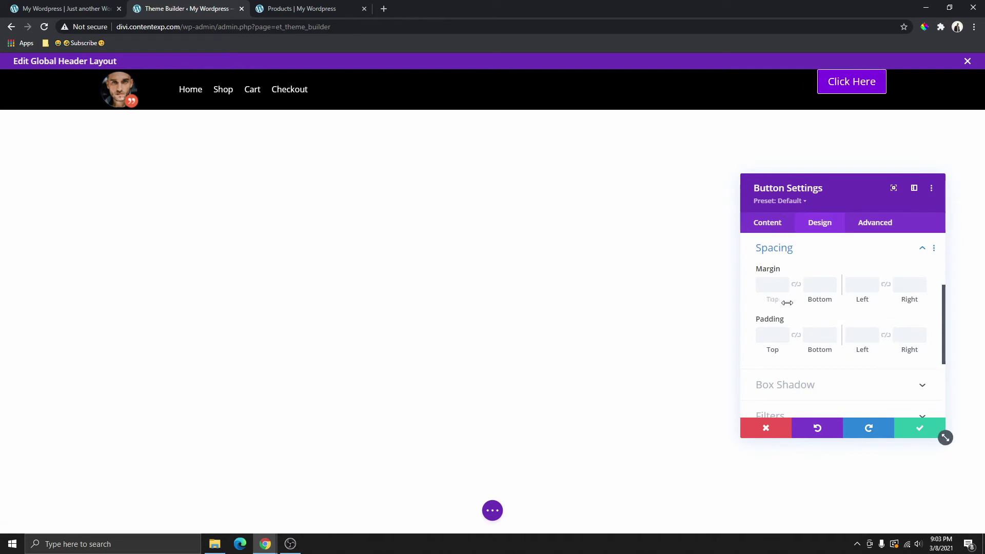
{"action": "left_click", "coordinate": [783, 283]}
{"action": "left_click", "coordinate": [784, 283]}
{"action": "left_click", "coordinate": [784, 283]}
{"action": "left_click", "coordinate": [784, 283]}
{"action": "left_click", "coordinate": [784, 283]}
{"action": "left_click", "coordinate": [783, 283]}
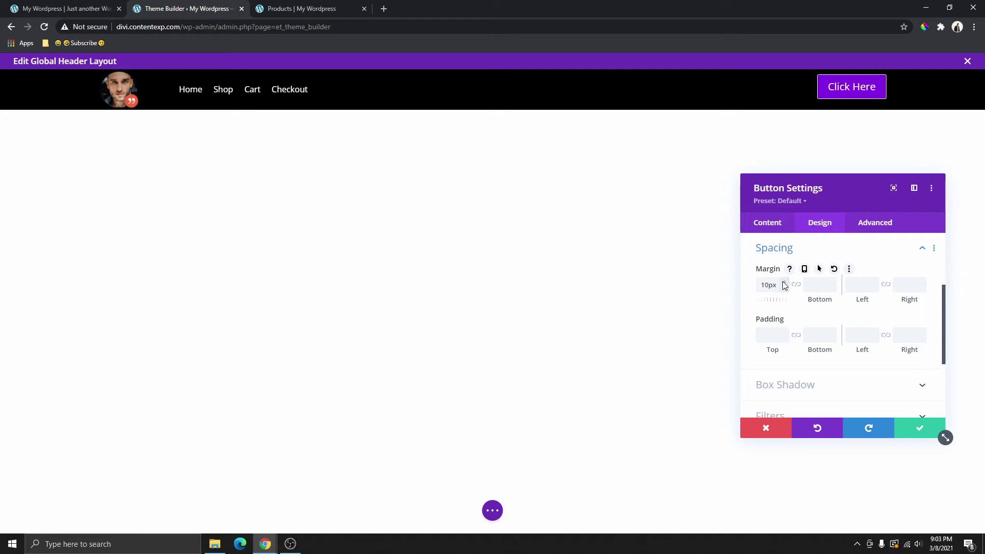
{"action": "left_click", "coordinate": [782, 282]}
{"action": "left_click", "coordinate": [782, 282]}
{"action": "left_click", "coordinate": [782, 282]}
{"action": "left_click", "coordinate": [782, 282]}
{"action": "left_click", "coordinate": [782, 283]}
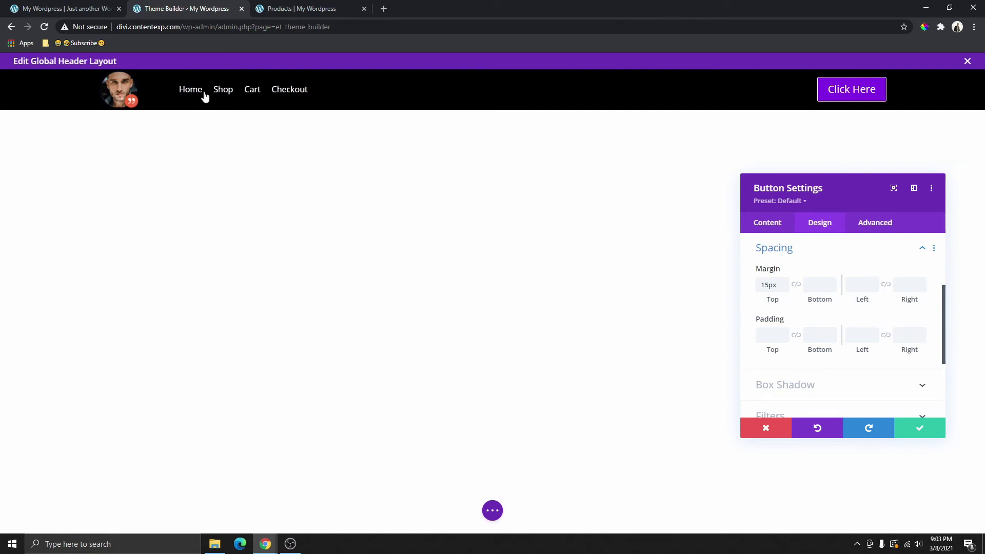
{"action": "left_click", "coordinate": [923, 432]}
Save the global header layout, close its editor and save the Theme Builder changes.
{"action": "left_click", "coordinate": [492, 510]}
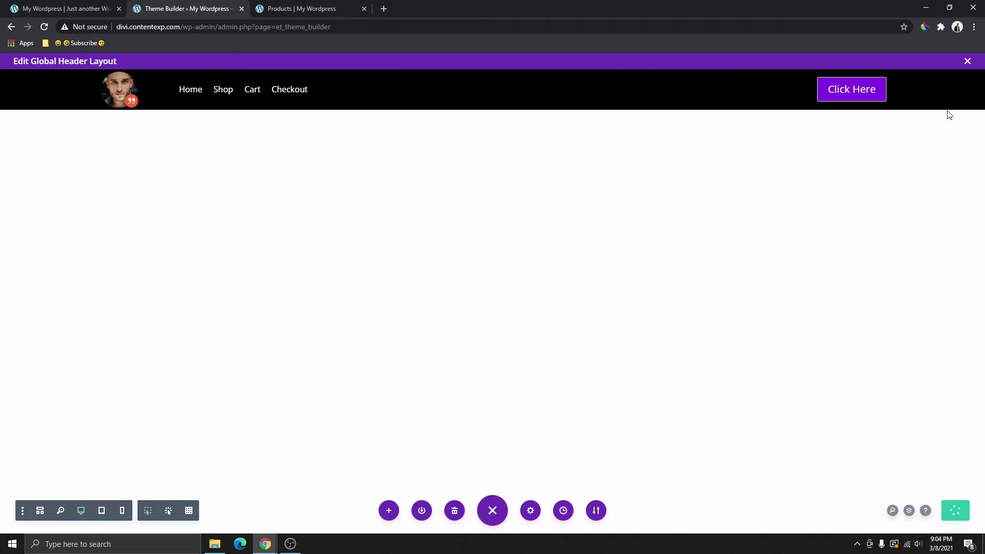
{"action": "left_click", "coordinate": [967, 61]}
{"action": "left_click", "coordinate": [138, 96]}
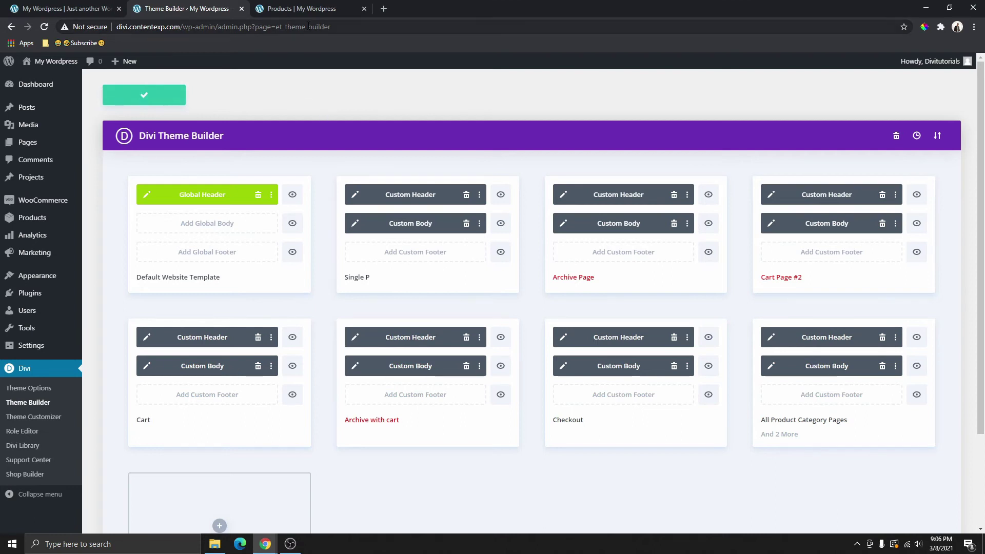
Check how the header looks on the live Products page and the home page while scrolling.
{"action": "left_click", "coordinate": [314, 9]}
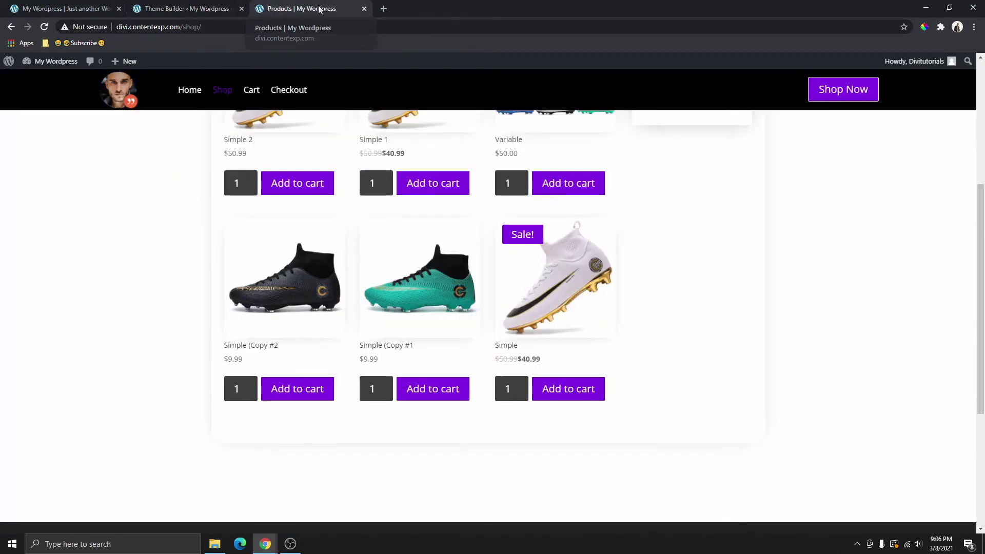
{"action": "scroll", "coordinate": [226, 102], "scroll_direction": "up", "scroll_amount": 5}
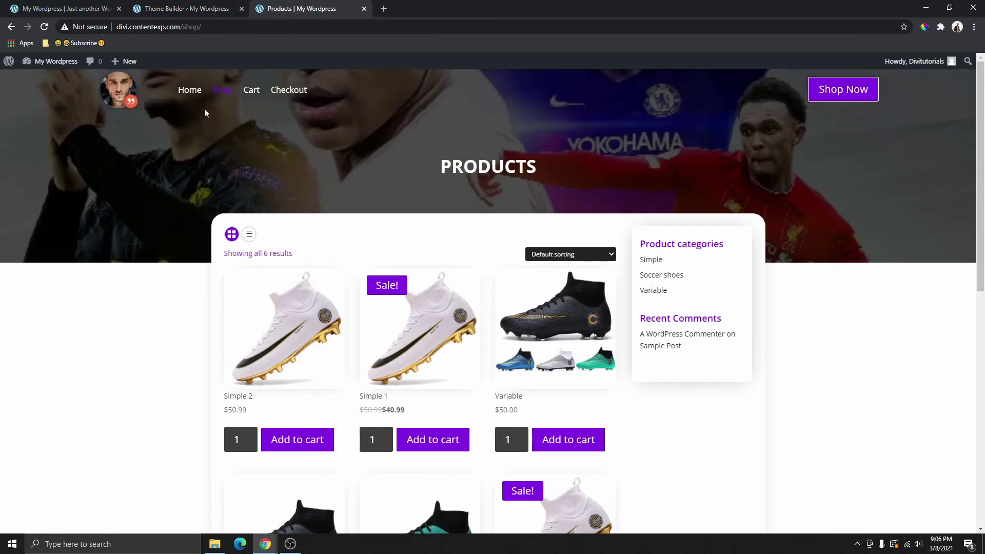
{"action": "left_click", "coordinate": [194, 96]}
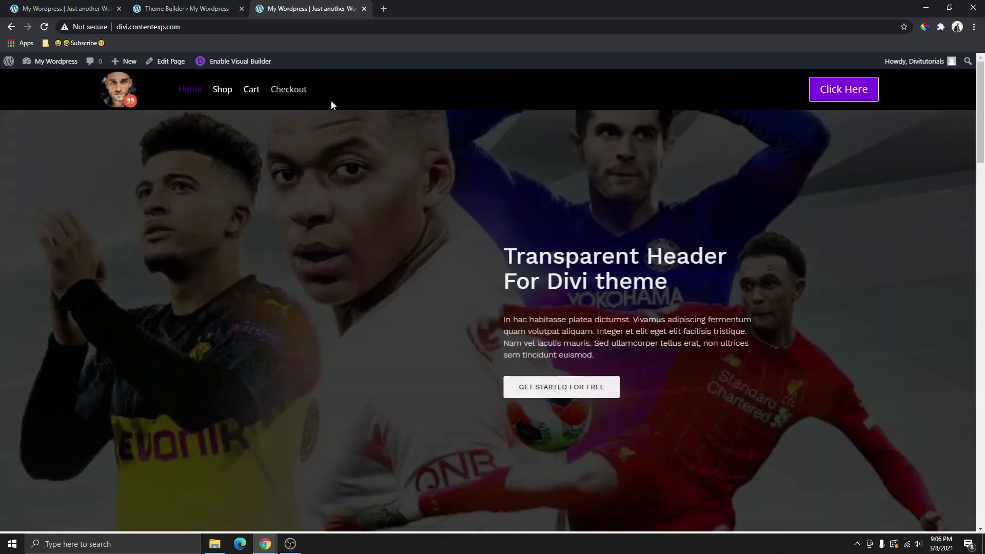
{"action": "scroll", "coordinate": [519, 146], "scroll_direction": "down", "scroll_amount": 5}
{"action": "scroll", "coordinate": [512, 158], "scroll_direction": "up", "scroll_amount": 5}
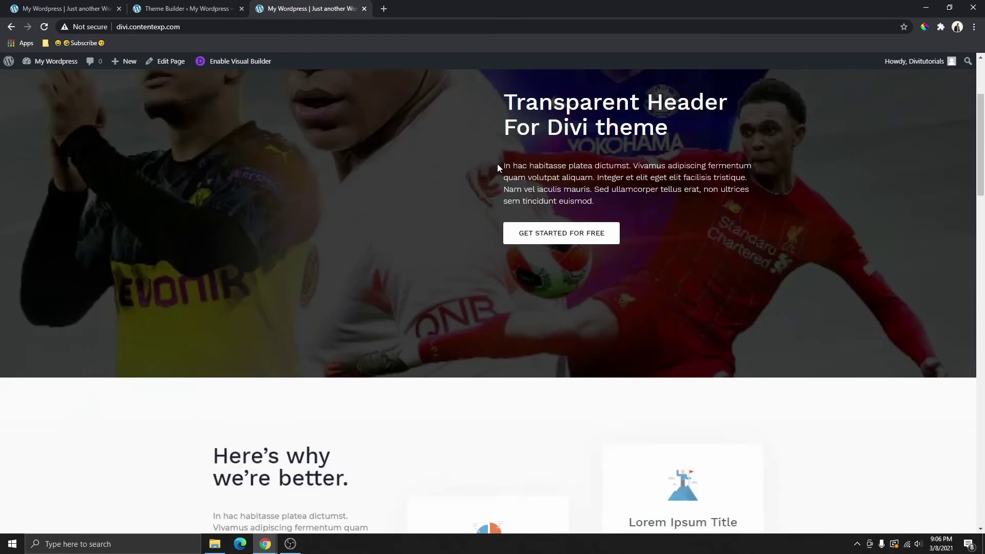
{"action": "scroll", "coordinate": [405, 148], "scroll_direction": "down", "scroll_amount": 5}
{"action": "scroll", "coordinate": [444, 149], "scroll_direction": "up", "scroll_amount": 5}
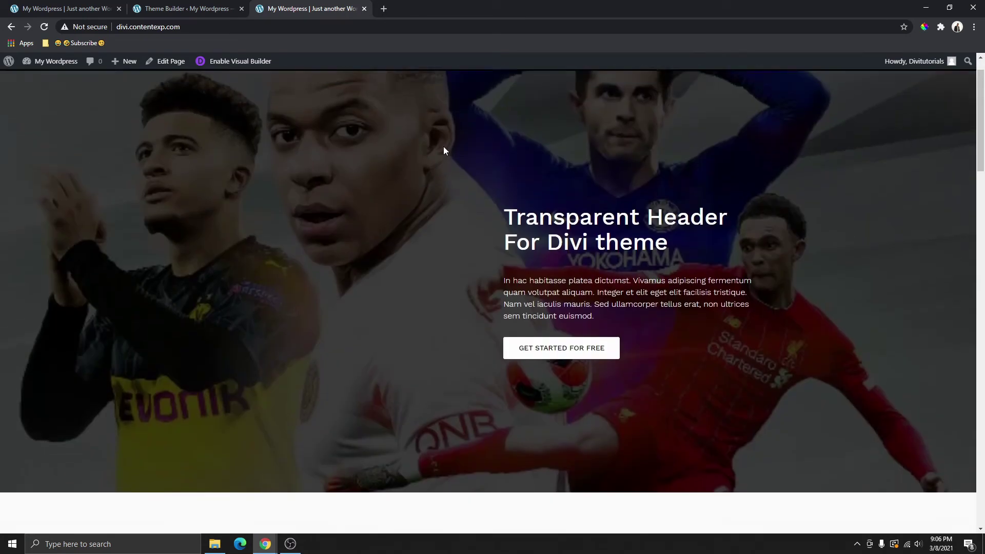
Open the Global Header layout for editing in the Theme Builder and review the header row's background settings.
{"action": "left_click", "coordinate": [157, 9]}
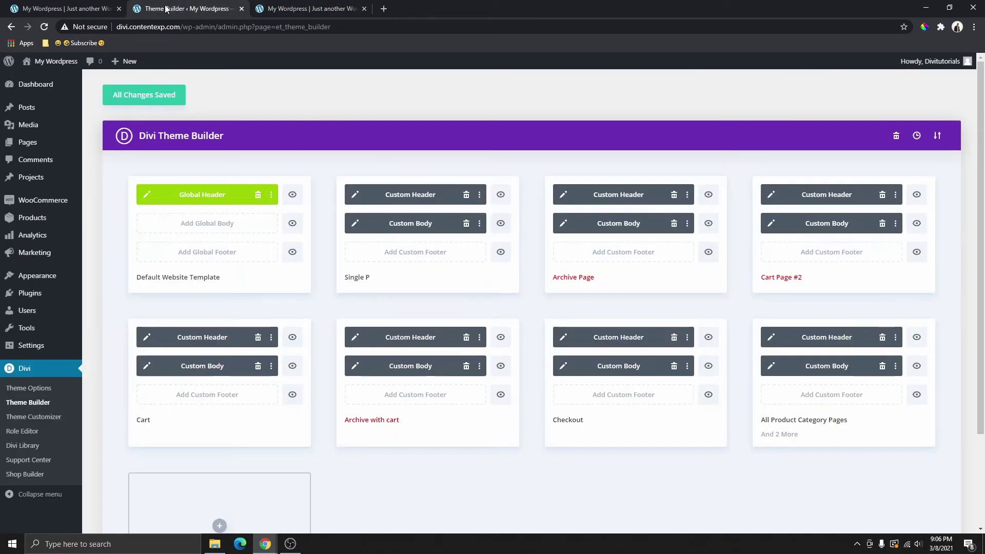
{"action": "left_click", "coordinate": [149, 195]}
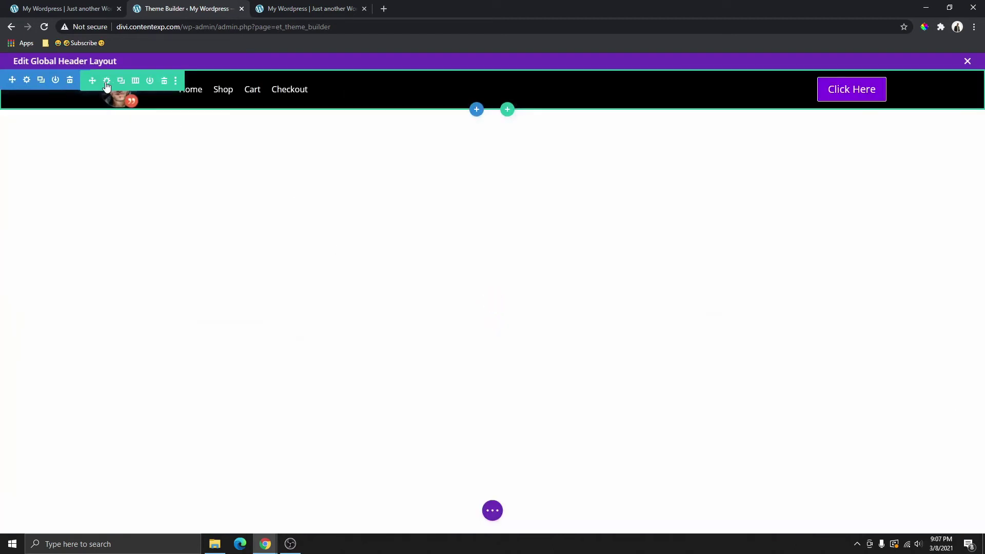
{"action": "left_click", "coordinate": [106, 82]}
{"action": "left_click", "coordinate": [810, 197]}
{"action": "left_click", "coordinate": [766, 194]}
{"action": "scroll", "coordinate": [836, 272], "scroll_direction": "down", "scroll_amount": 3}
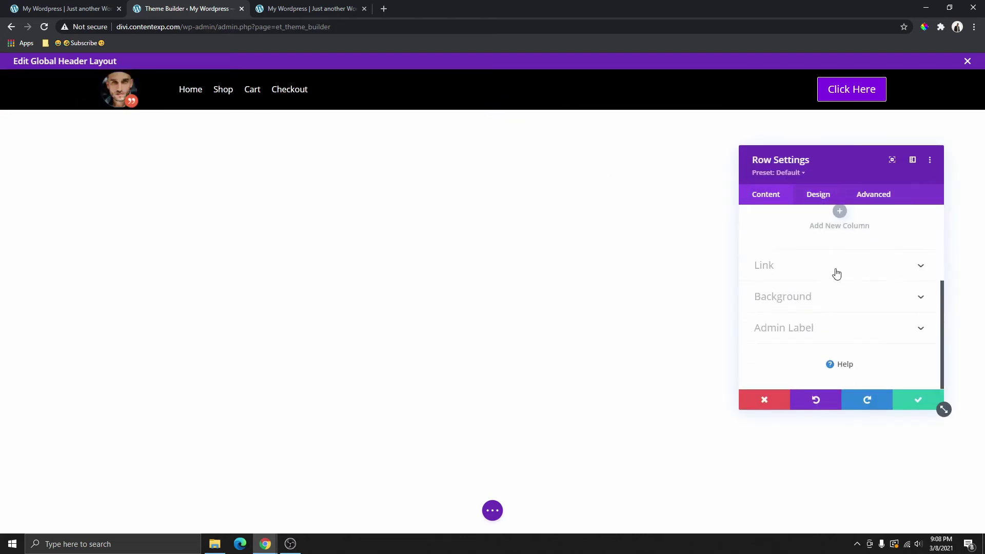
{"action": "left_click", "coordinate": [814, 296]}
{"action": "mouse_move", "coordinate": [769, 276]}
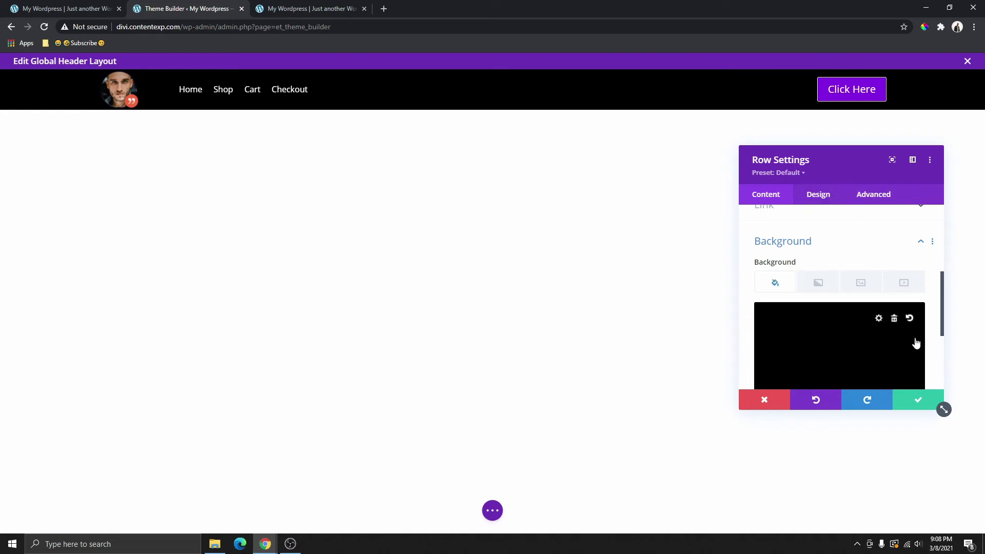
{"action": "left_click", "coordinate": [918, 400]}
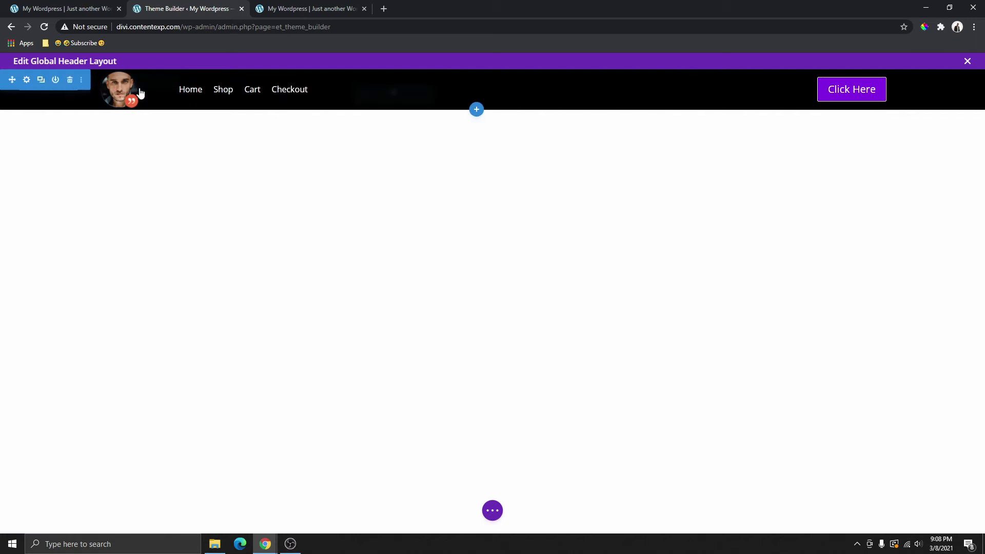
Set the header section's sticky position to Stick to Top in its scroll effects and save the section settings.
{"action": "left_click", "coordinate": [26, 81]}
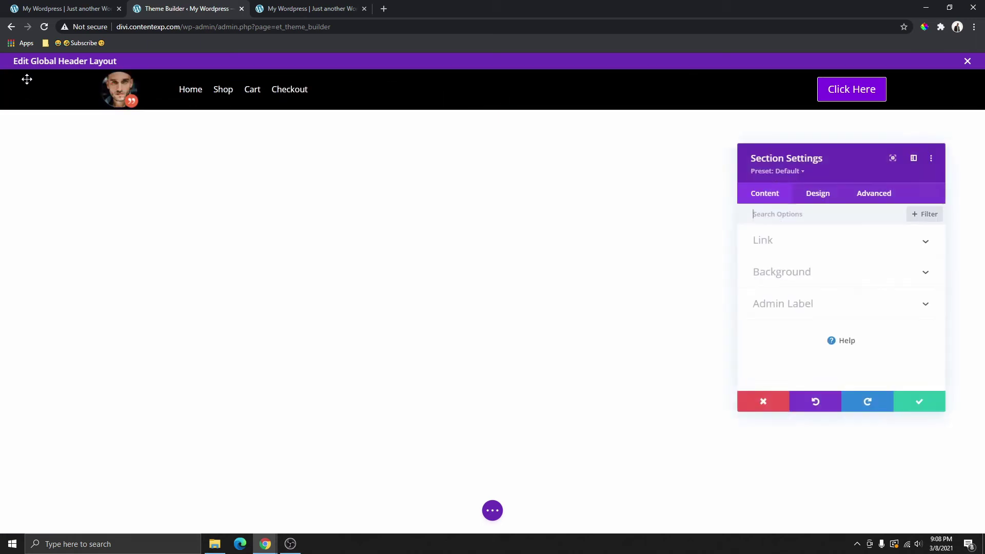
{"action": "left_click", "coordinate": [865, 197]}
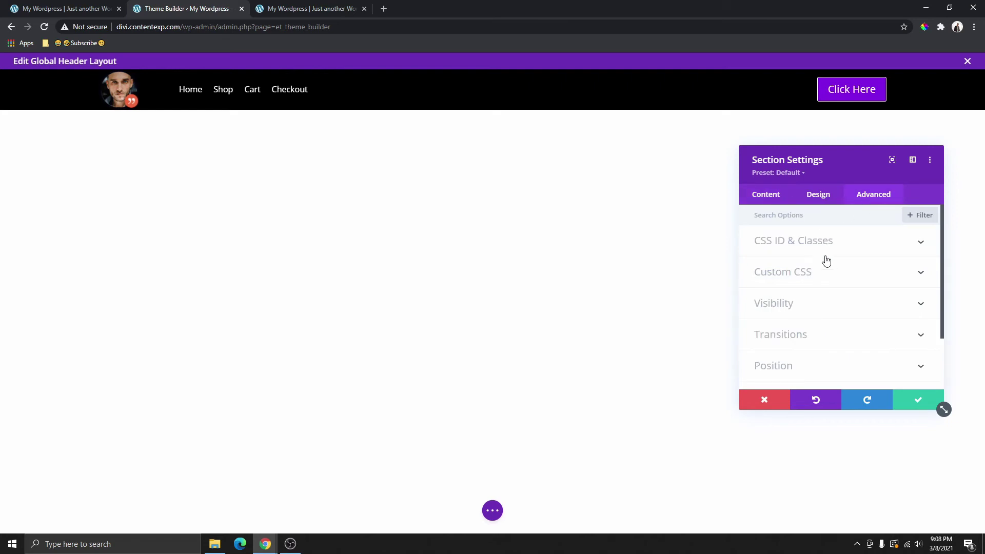
{"action": "scroll", "coordinate": [826, 262], "scroll_direction": "down", "scroll_amount": 1}
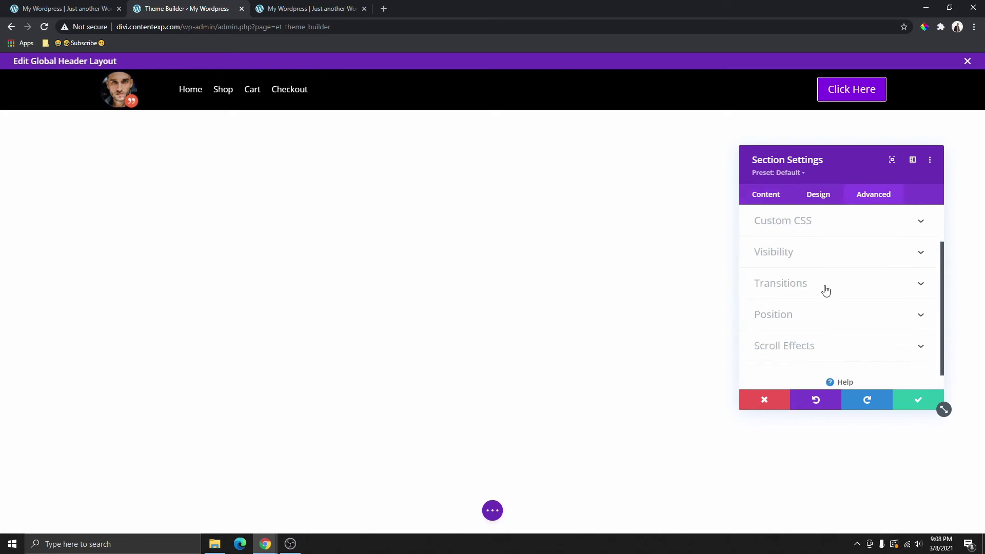
{"action": "left_click", "coordinate": [808, 350]}
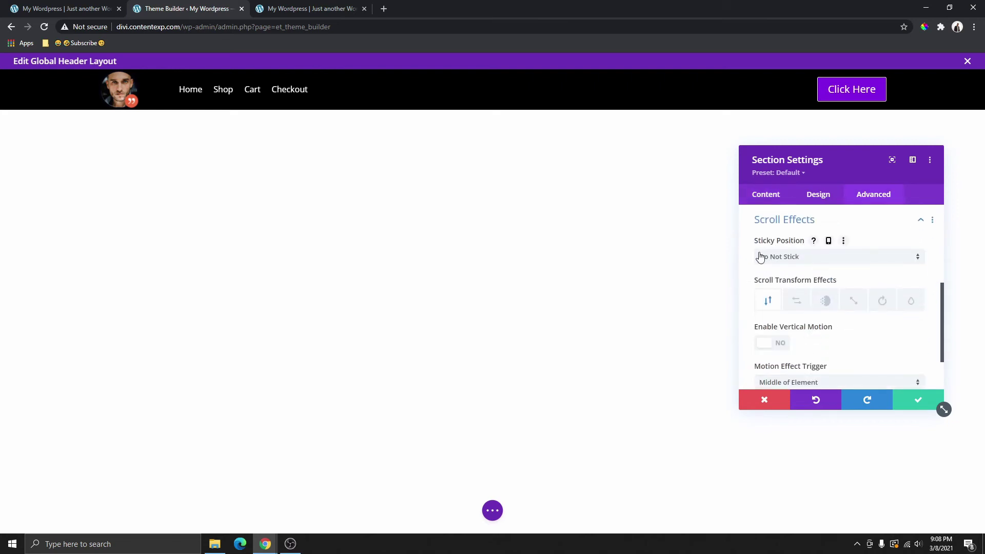
{"action": "left_click", "coordinate": [799, 256]}
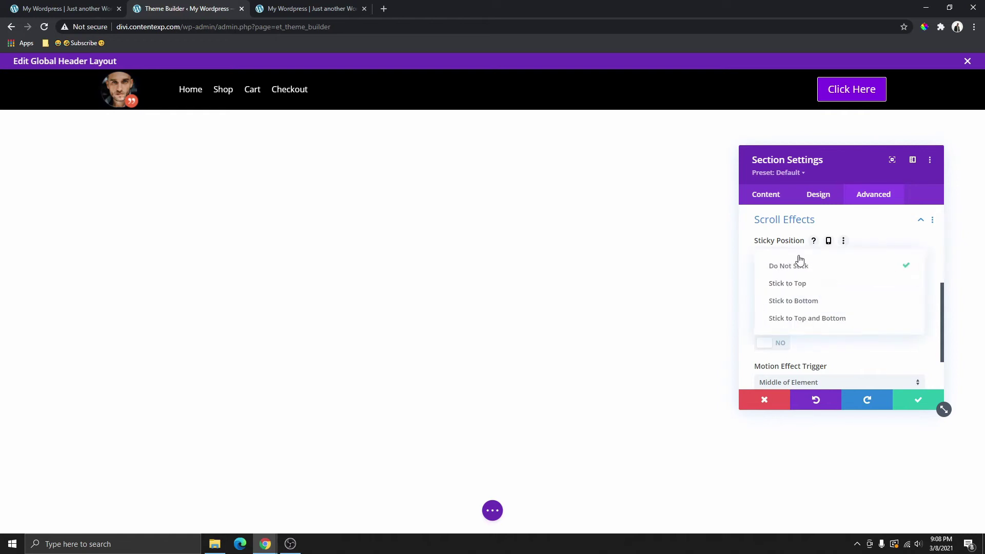
{"action": "left_click", "coordinate": [797, 290]}
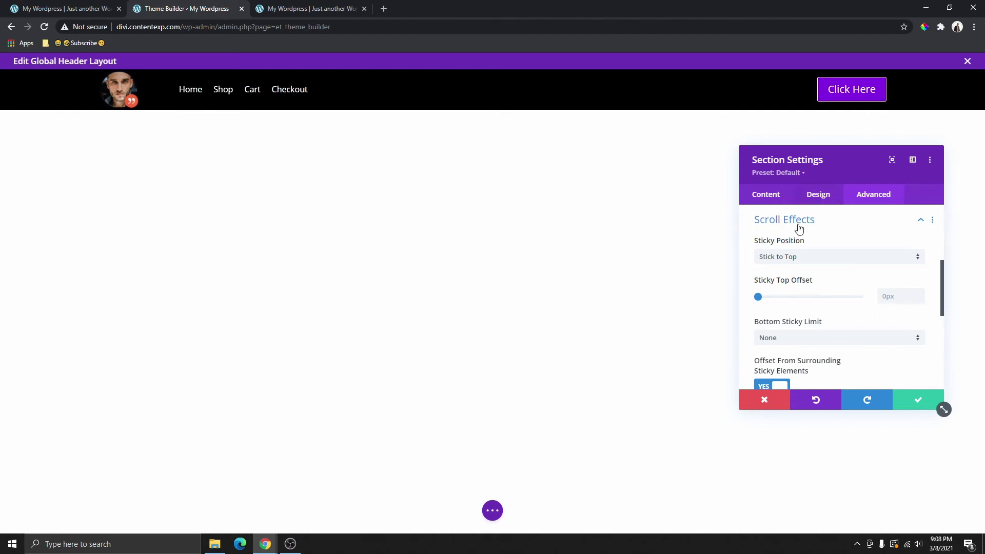
{"action": "left_click", "coordinate": [917, 403]}
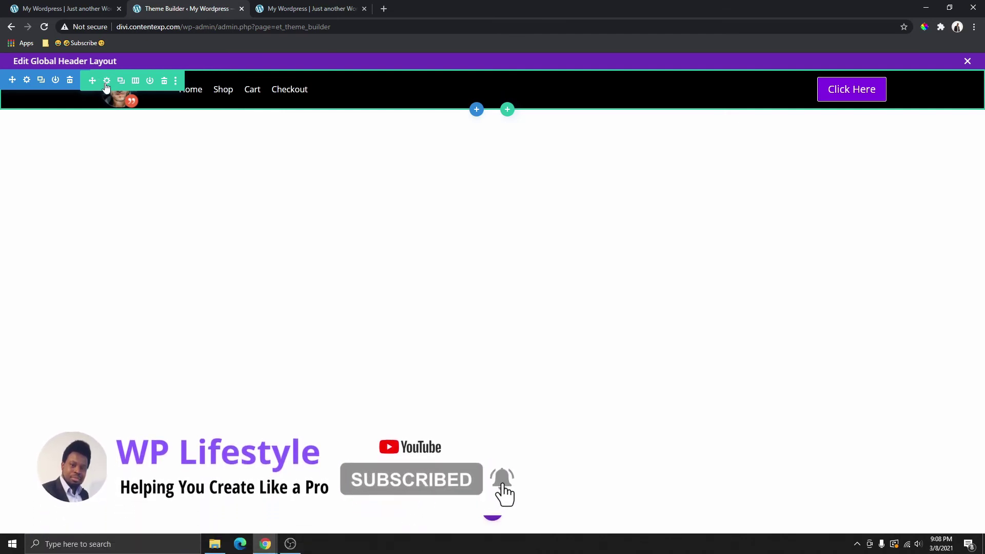
Make the header row's default background color transparent in the row settings.
{"action": "left_click", "coordinate": [106, 80]}
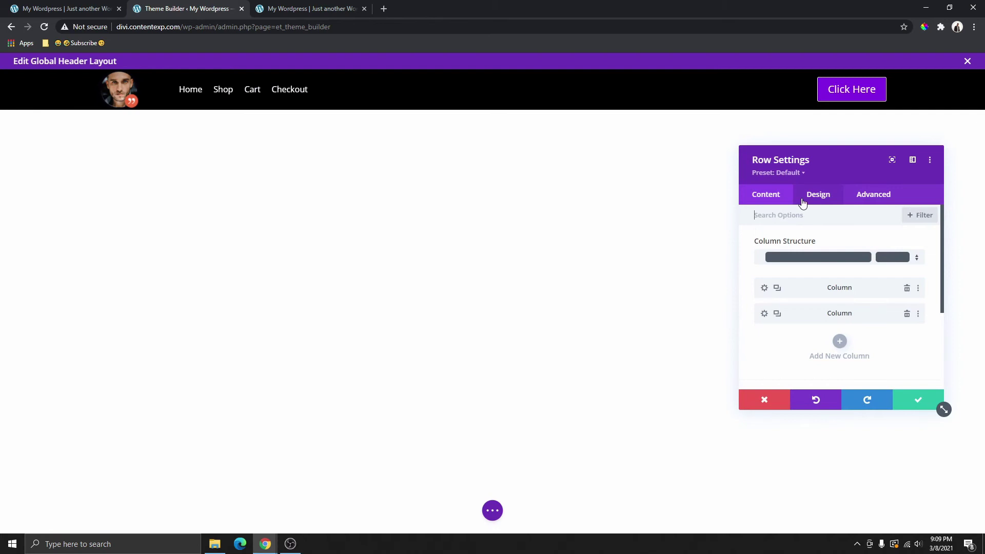
{"action": "scroll", "coordinate": [820, 297], "scroll_direction": "down", "scroll_amount": 3}
{"action": "left_click", "coordinate": [824, 305]}
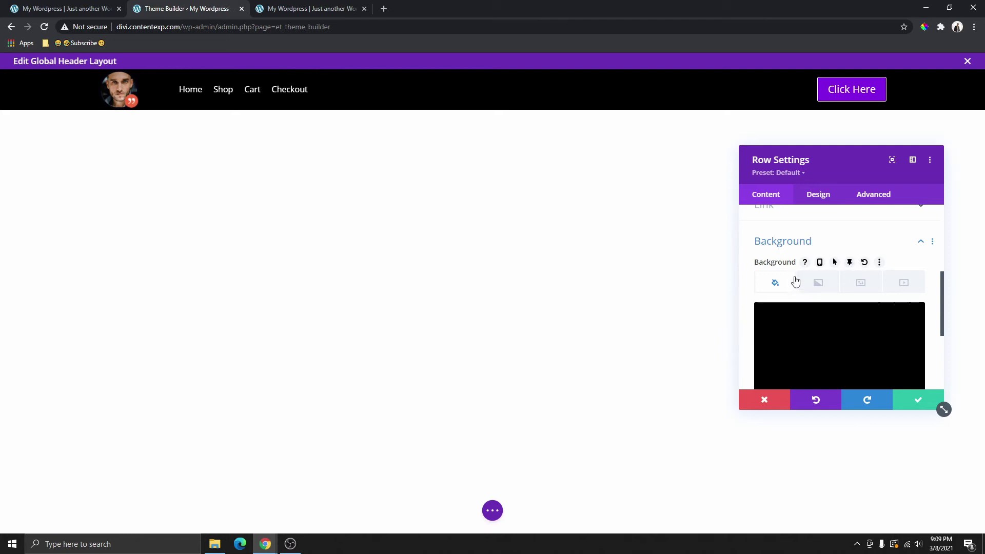
{"action": "scroll", "coordinate": [831, 312], "scroll_direction": "down", "scroll_amount": 1}
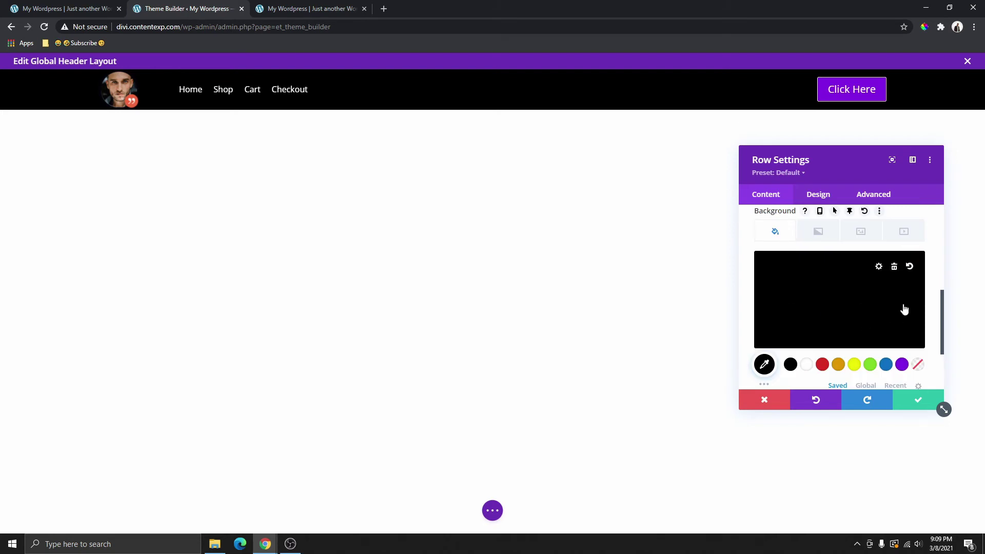
{"action": "left_click", "coordinate": [918, 365]}
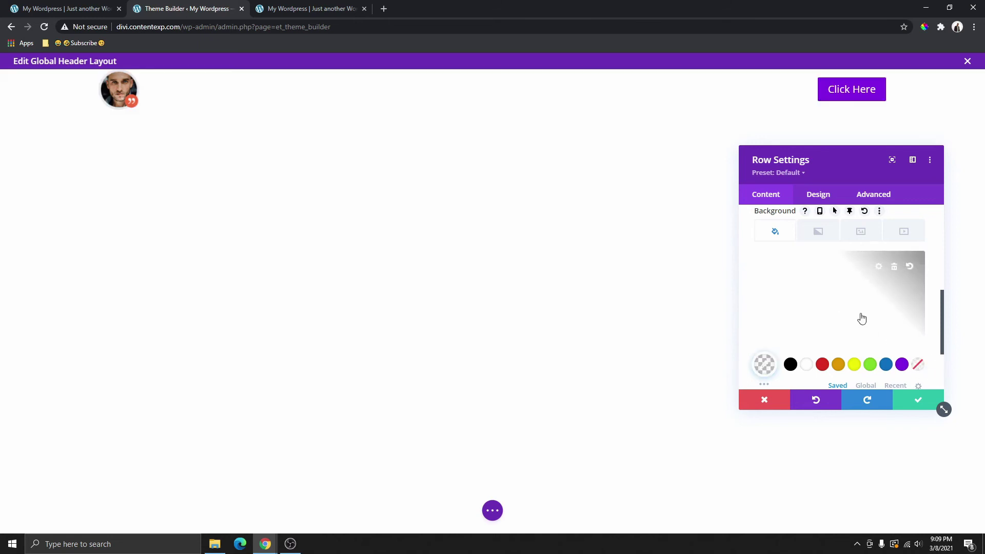
Enable a sticky background for the header row, set its color to purple #8300e9, and save the row and layout.
{"action": "scroll", "coordinate": [835, 302], "scroll_direction": "up", "scroll_amount": 1}
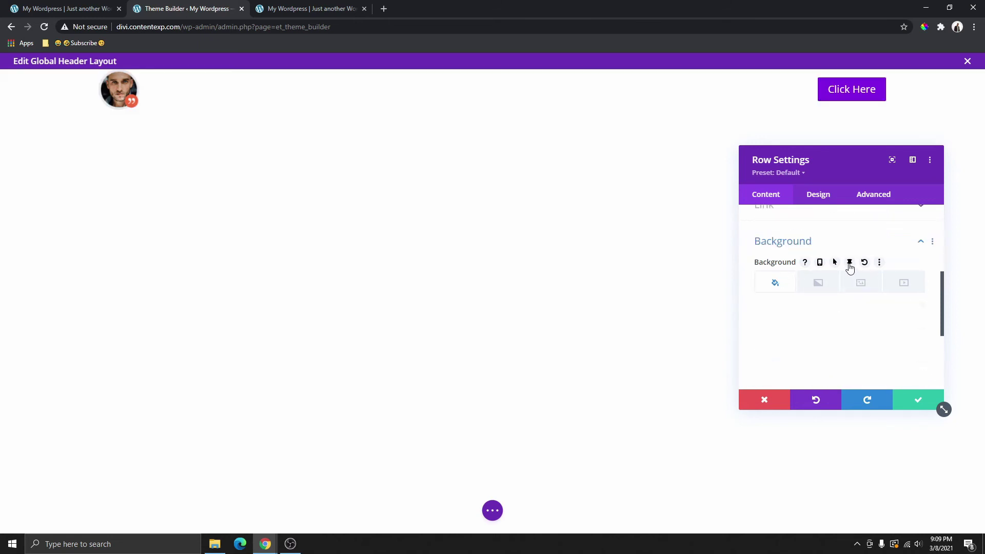
{"action": "left_click", "coordinate": [849, 263]}
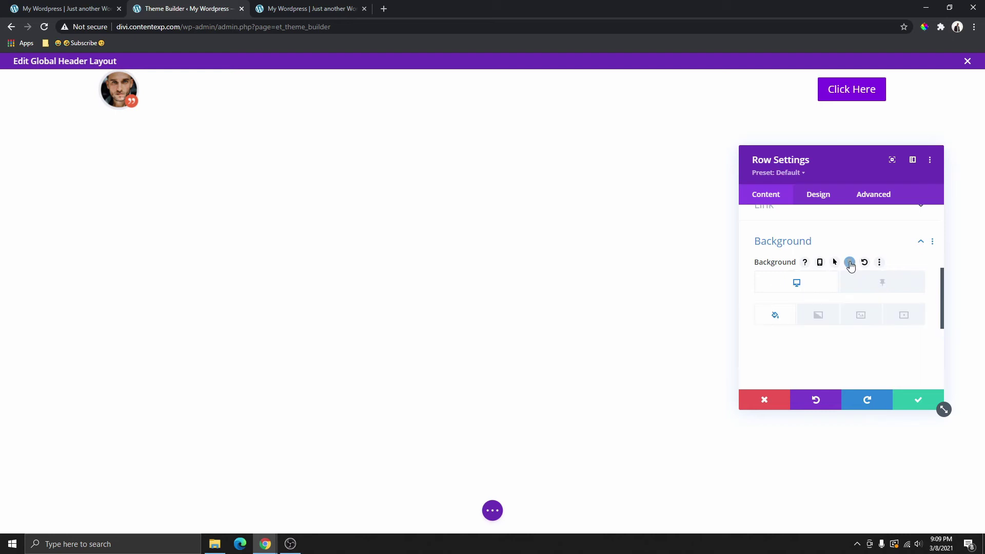
{"action": "left_click", "coordinate": [892, 285]}
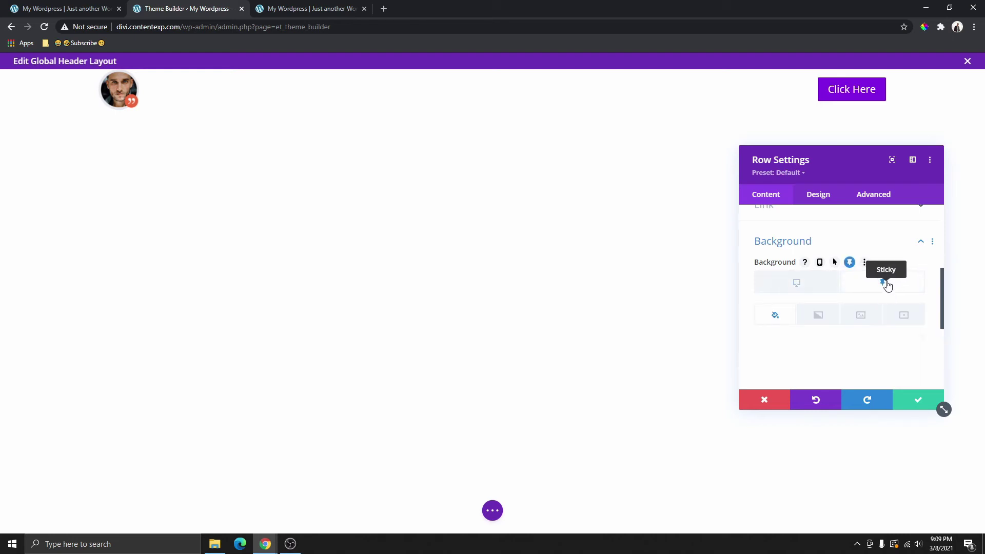
{"action": "scroll", "coordinate": [867, 320], "scroll_direction": "down", "scroll_amount": 1}
{"action": "scroll", "coordinate": [813, 336], "scroll_direction": "down", "scroll_amount": 2}
{"action": "scroll", "coordinate": [831, 283], "scroll_direction": "up", "scroll_amount": 1}
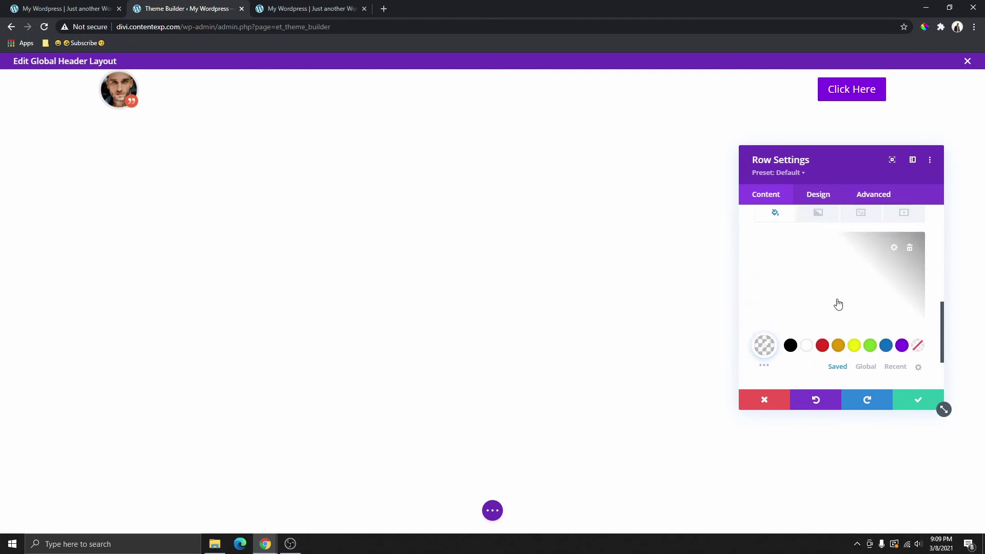
{"action": "left_click", "coordinate": [909, 247]}
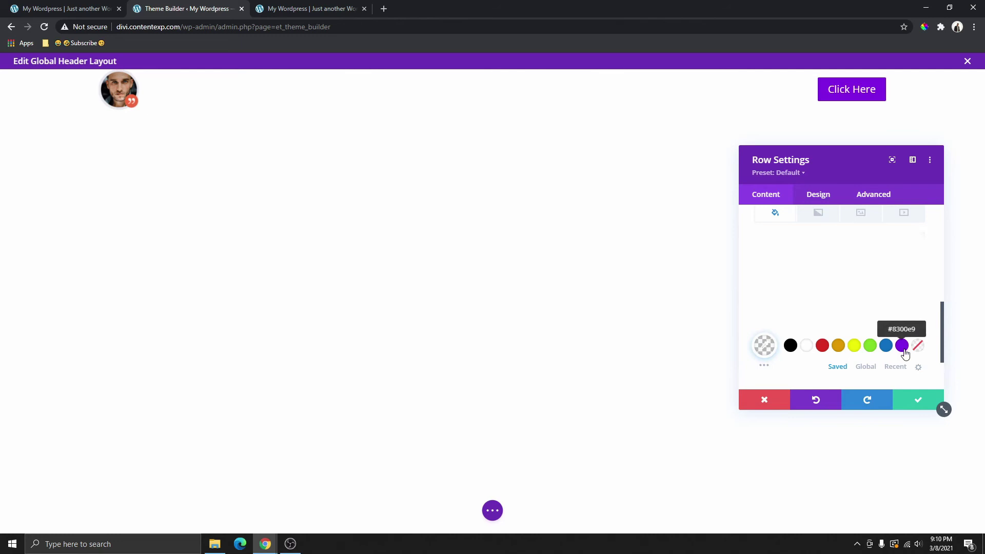
{"action": "left_click", "coordinate": [902, 346]}
{"action": "key", "text": "Escape"}
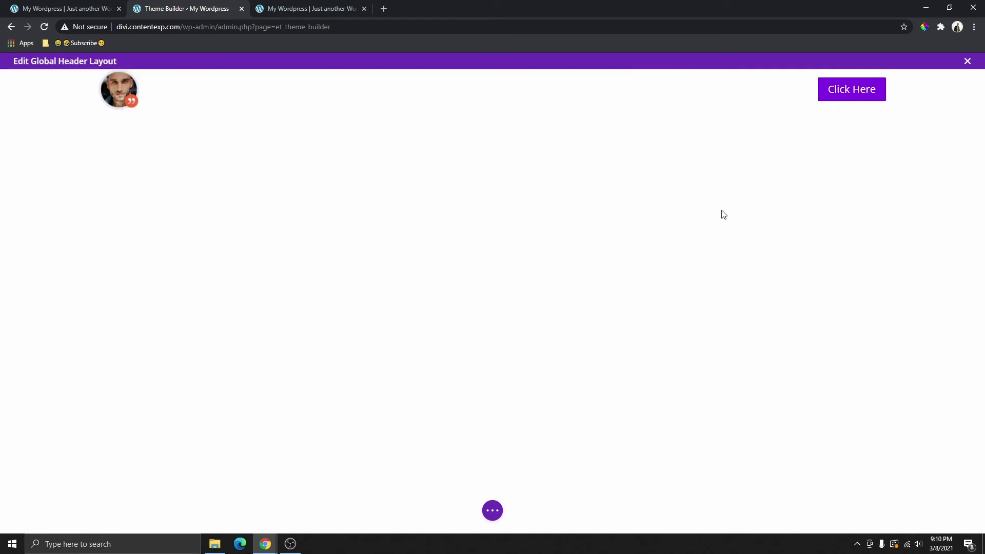
{"action": "left_click", "coordinate": [500, 511]}
{"action": "left_click", "coordinate": [954, 510]}
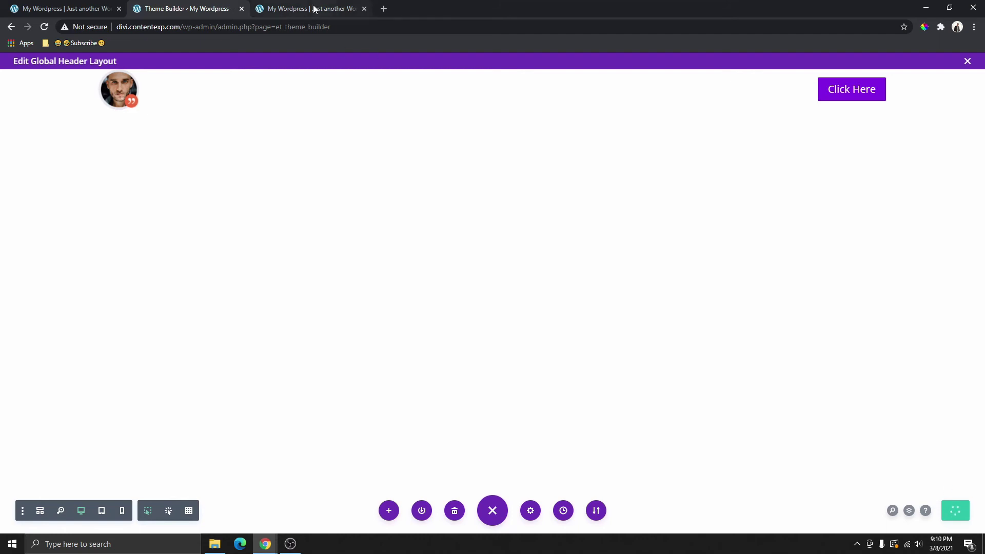
Reload the live home page and check the header's background while scrolling down and back up.
{"action": "left_click", "coordinate": [285, 9]}
{"action": "left_click", "coordinate": [44, 26]}
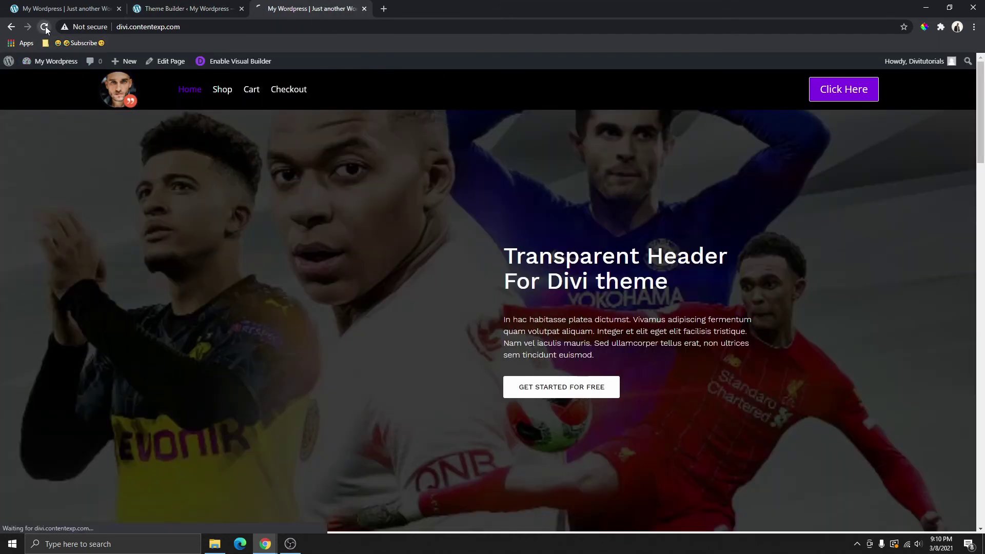
{"action": "scroll", "coordinate": [464, 140], "scroll_direction": "down", "scroll_amount": 8}
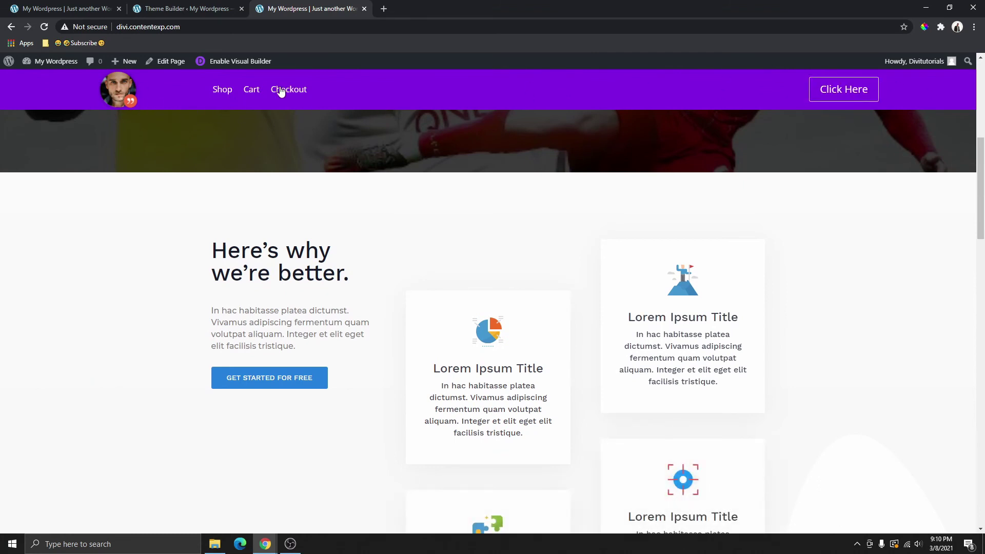
{"action": "scroll", "coordinate": [462, 181], "scroll_direction": "up", "scroll_amount": 8}
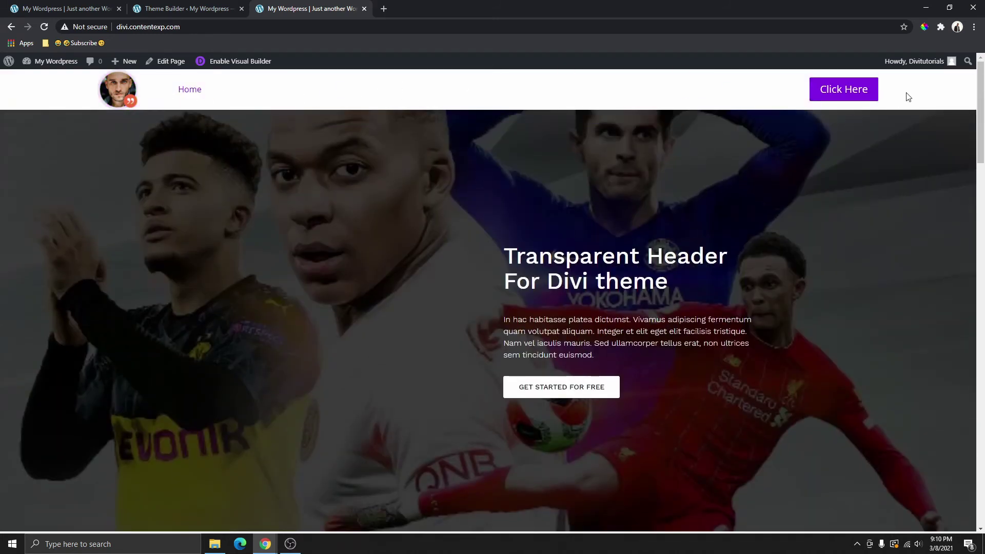
Set the header row's position to Absolute in the global header layout, and save the row settings and layout.
{"action": "left_click", "coordinate": [191, 10]}
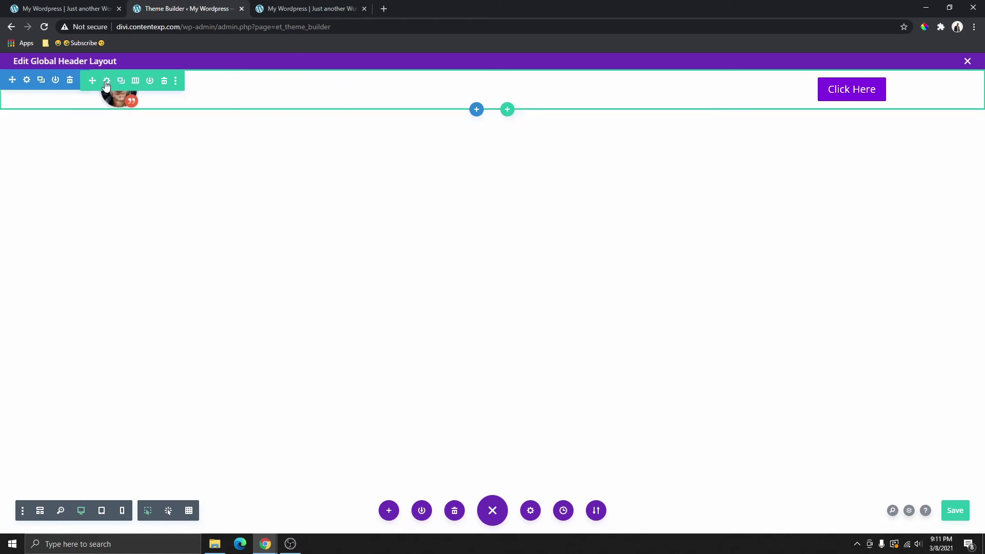
{"action": "left_click", "coordinate": [106, 81]}
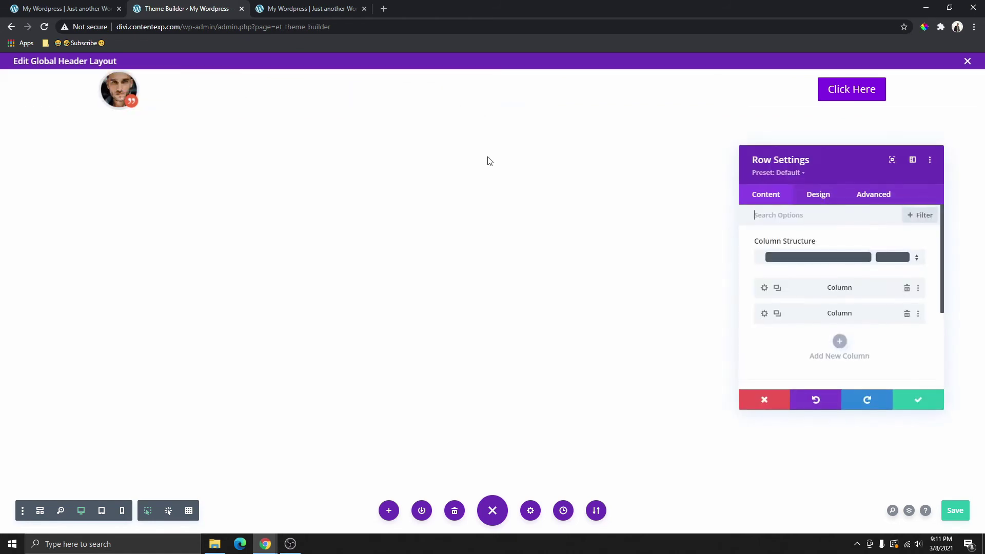
{"action": "left_click", "coordinate": [873, 194]}
{"action": "scroll", "coordinate": [853, 253], "scroll_direction": "down", "scroll_amount": 3}
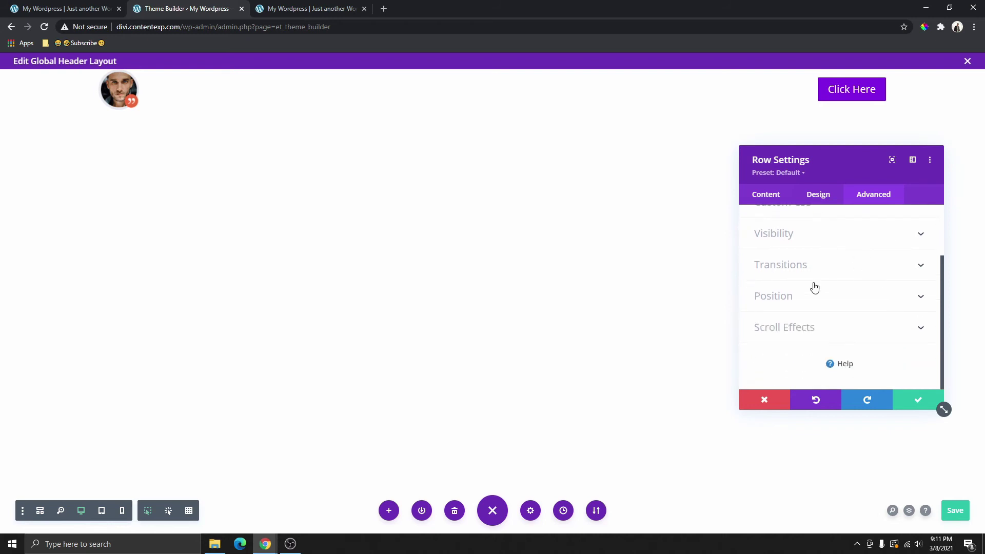
{"action": "left_click", "coordinate": [806, 303]}
{"action": "mouse_move", "coordinate": [787, 248]}
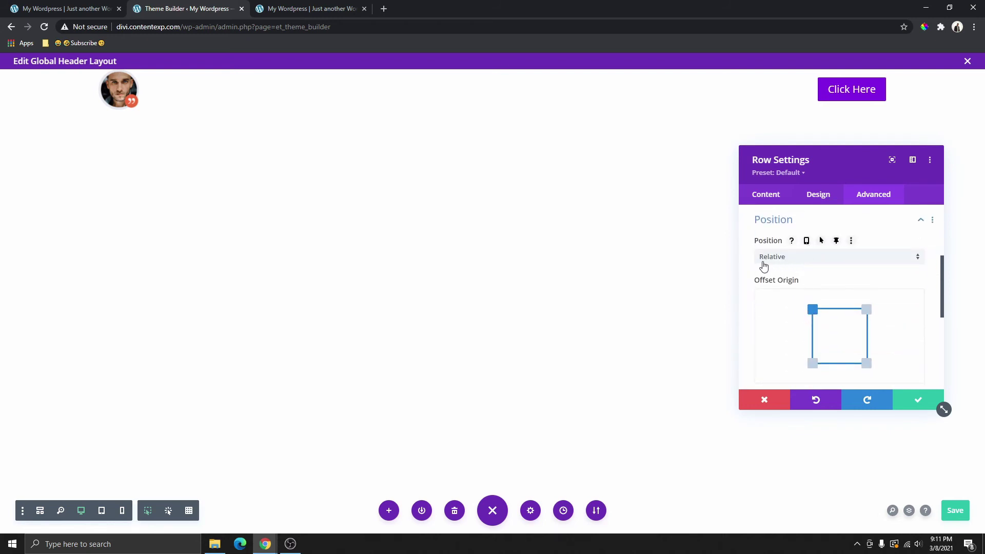
{"action": "left_click", "coordinate": [795, 262]}
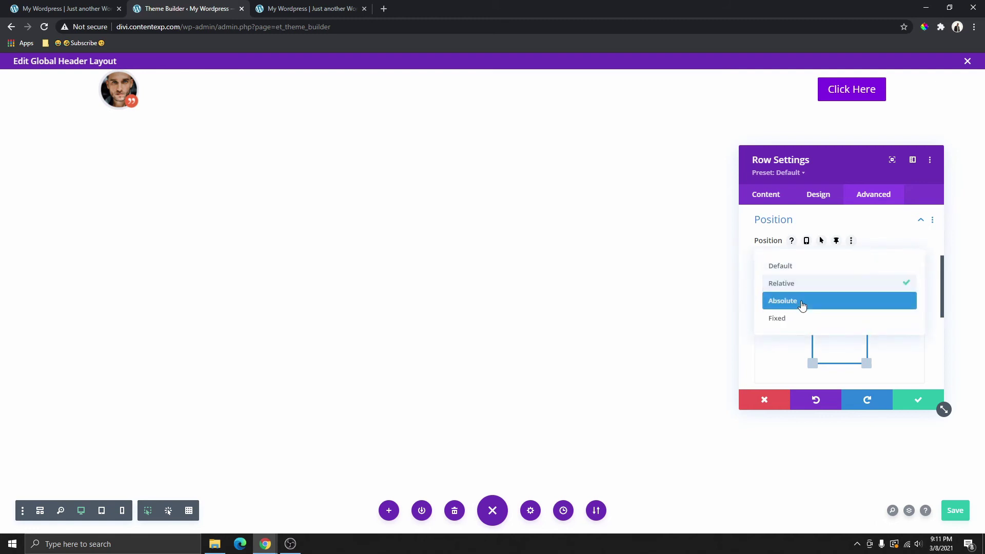
{"action": "left_click", "coordinate": [816, 303]}
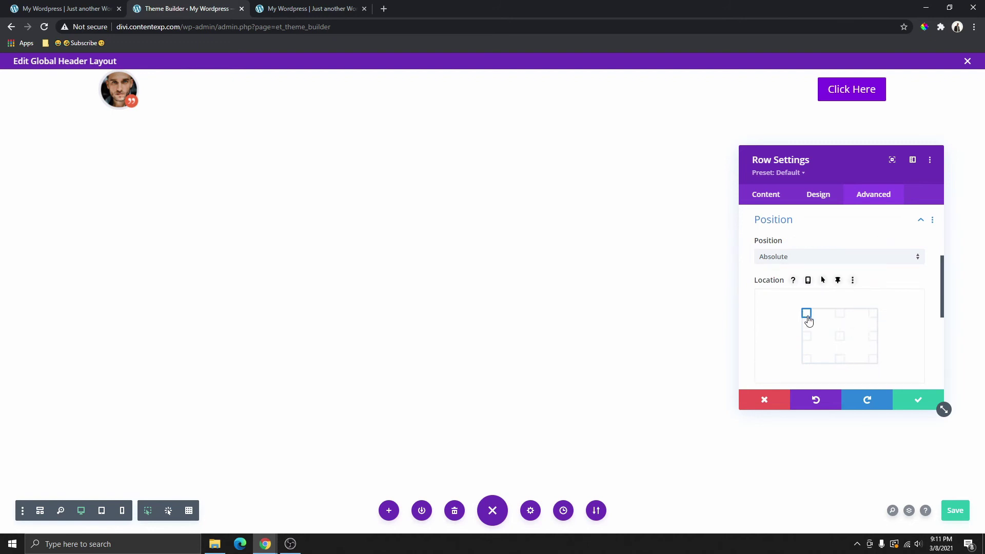
{"action": "scroll", "coordinate": [849, 310], "scroll_direction": "down", "scroll_amount": 2}
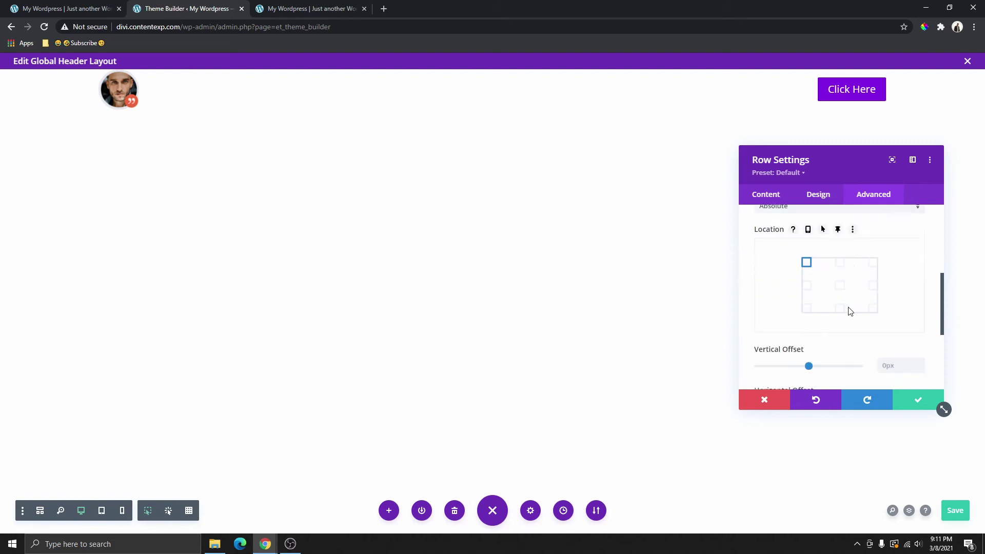
{"action": "left_click", "coordinate": [920, 403]}
{"action": "left_click", "coordinate": [958, 510]}
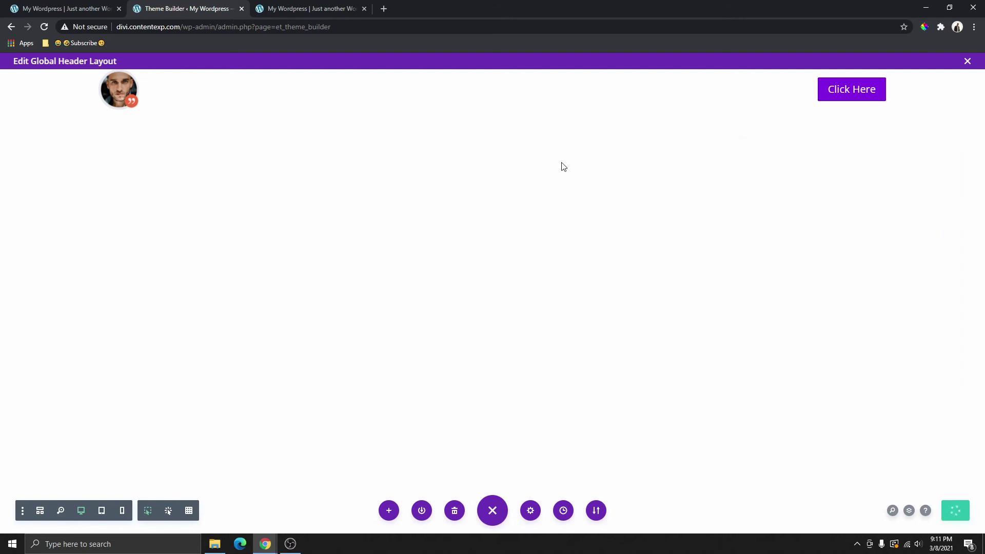
Reload the live home page and check the header's scrolling behavior at desktop size and in the Pixel 2 XL device preview.
{"action": "left_click", "coordinate": [324, 12]}
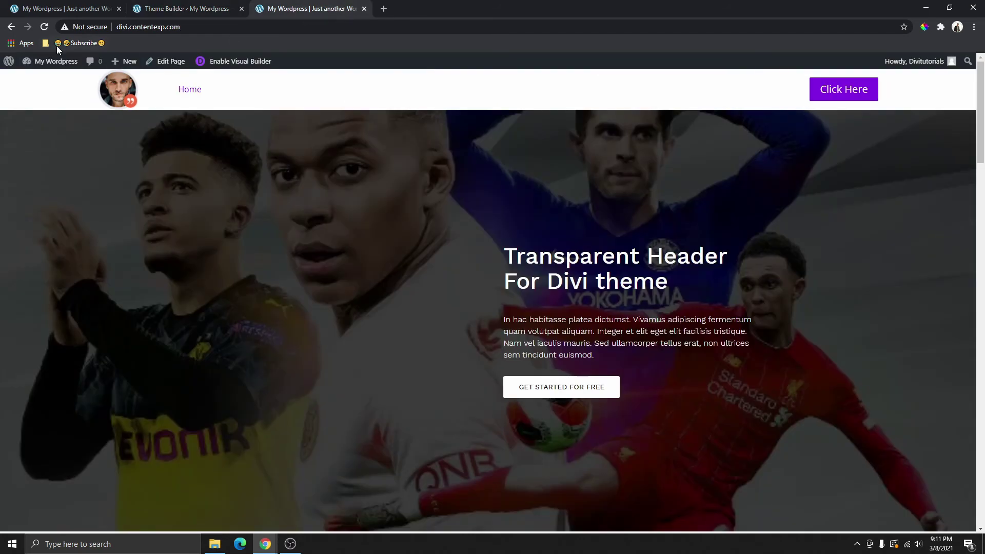
{"action": "left_click", "coordinate": [45, 28]}
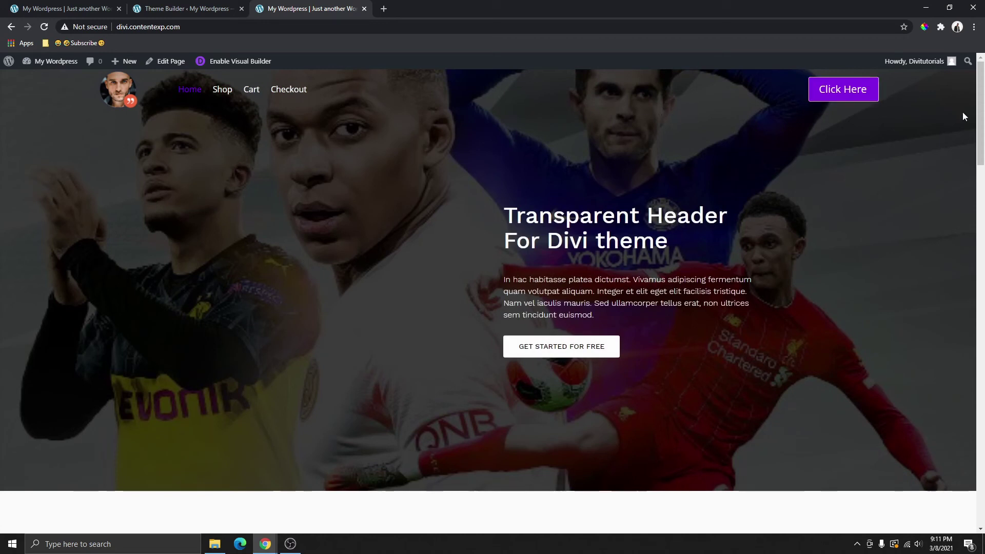
{"action": "scroll", "coordinate": [400, 121], "scroll_direction": "down", "scroll_amount": 8}
{"action": "scroll", "coordinate": [403, 139], "scroll_direction": "up", "scroll_amount": 2}
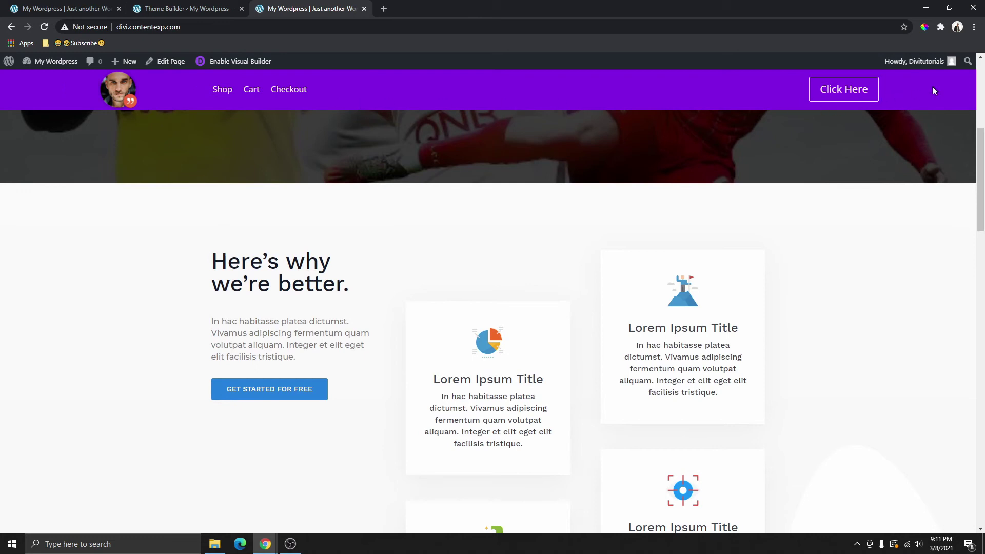
{"action": "scroll", "coordinate": [501, 184], "scroll_direction": "up", "scroll_amount": 5}
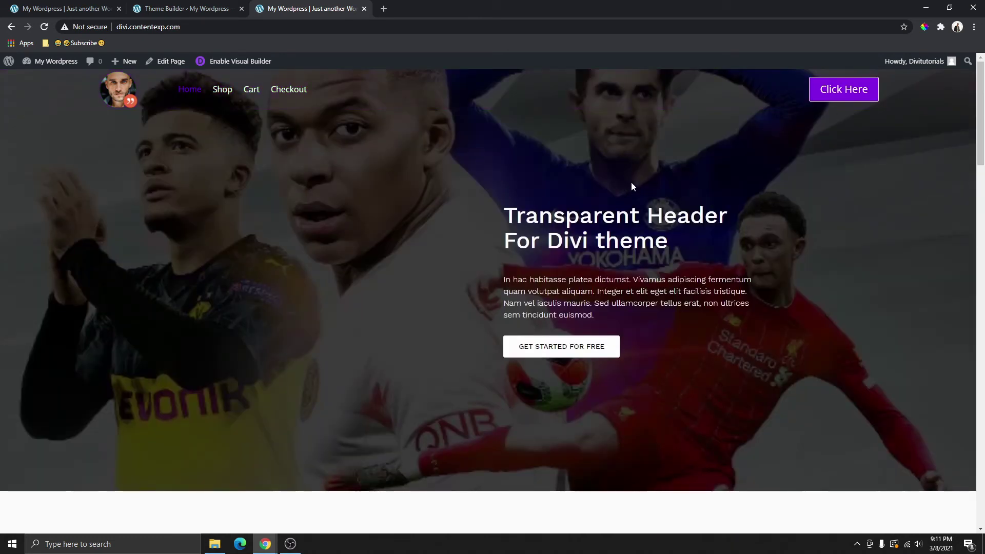
{"action": "key", "text": "ctrl+shift+i"}
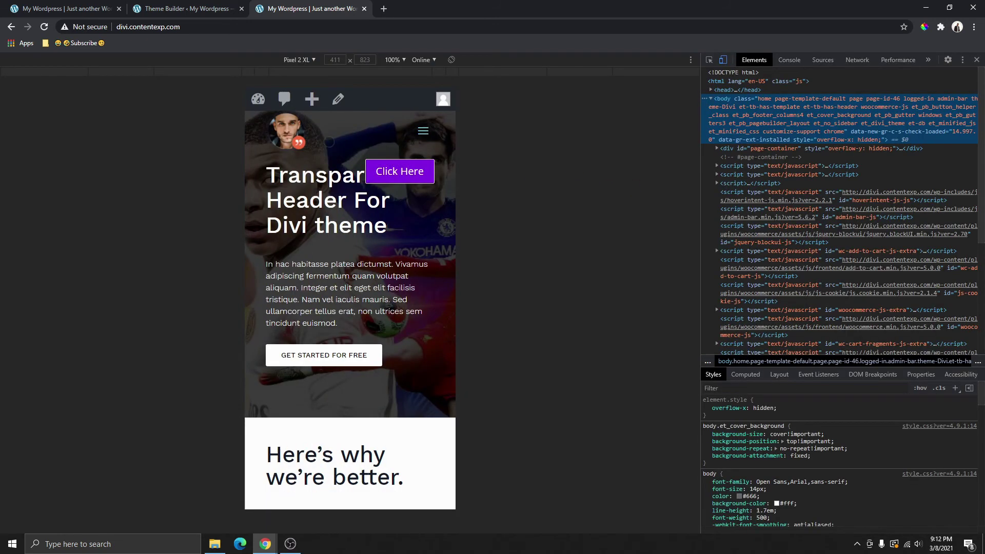
{"action": "scroll", "coordinate": [419, 136], "scroll_direction": "down", "scroll_amount": 5}
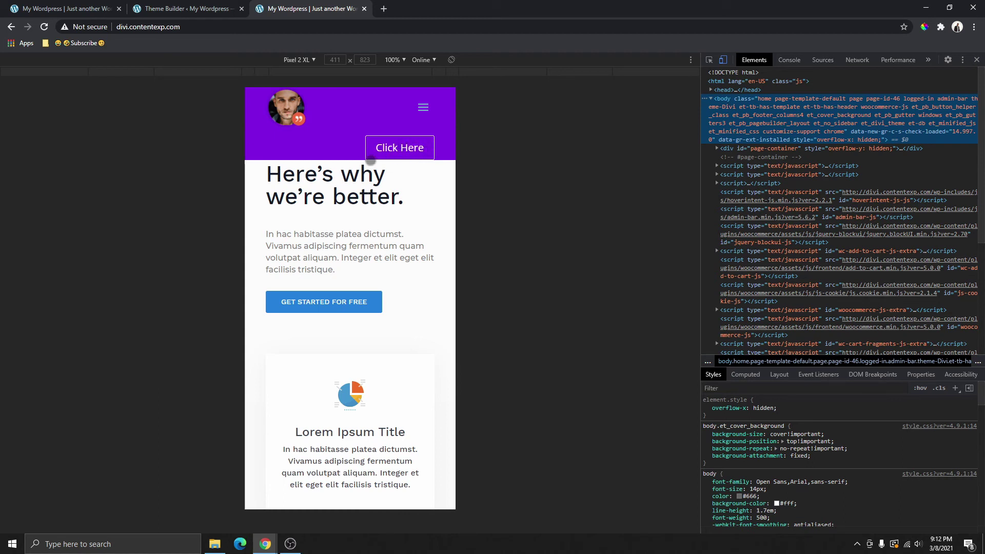
Disable the header row's second column, which holds the Click Here button, on phones and save the column settings.
{"action": "left_click", "coordinate": [180, 10]}
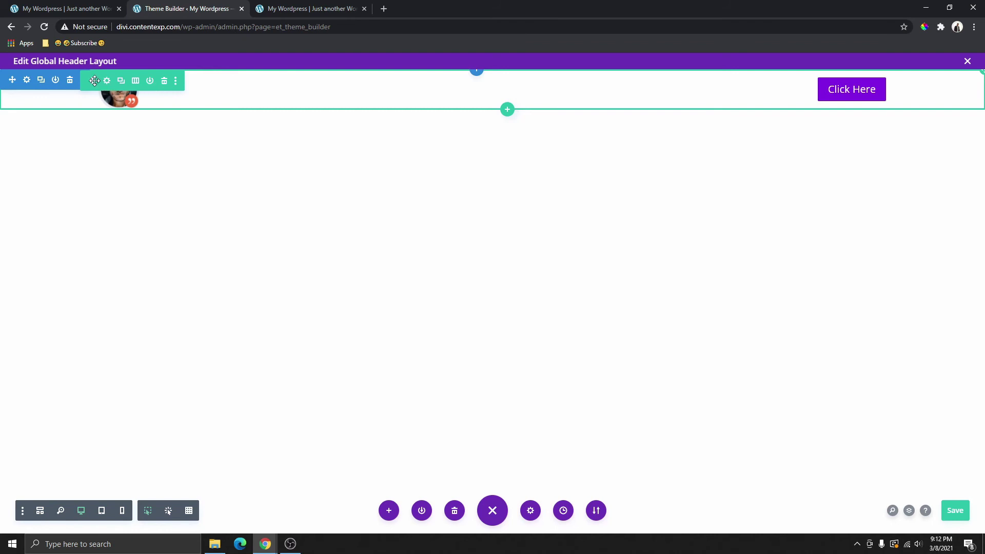
{"action": "left_click", "coordinate": [107, 81]}
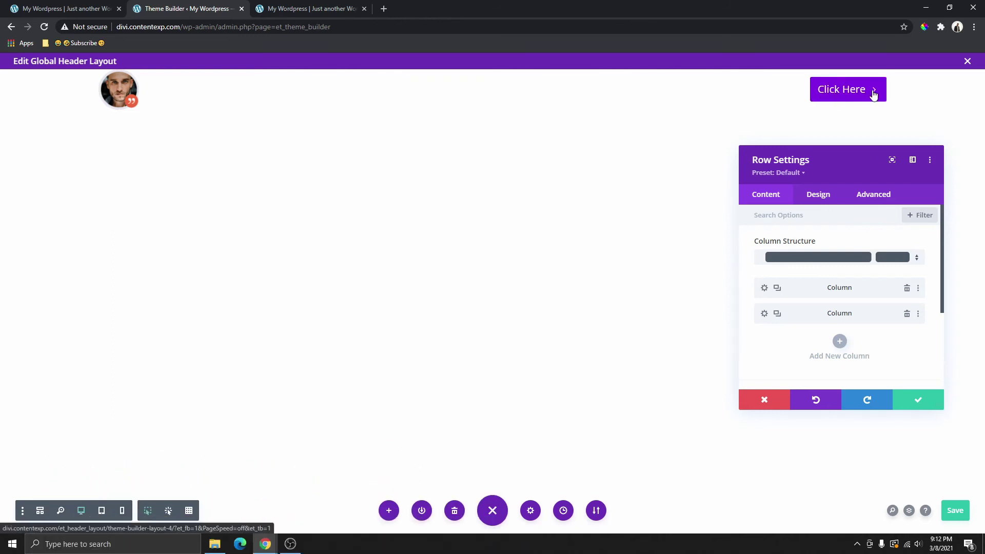
{"action": "left_click", "coordinate": [764, 315]}
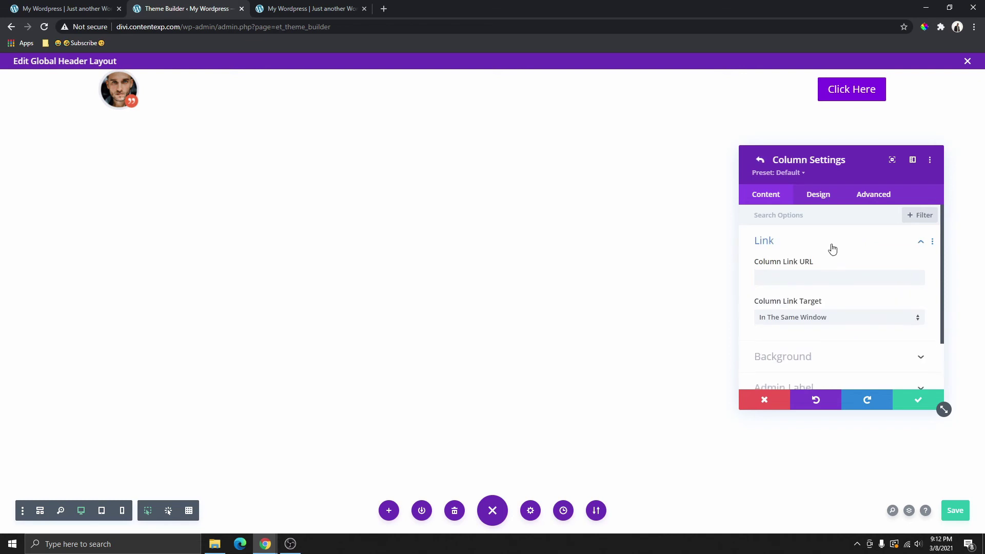
{"action": "left_click", "coordinate": [876, 197]}
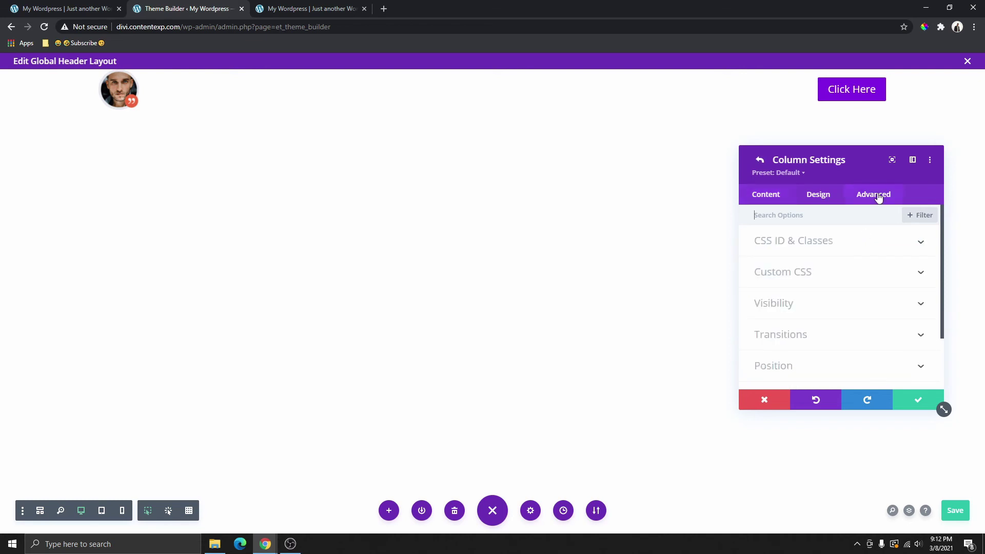
{"action": "left_click", "coordinate": [803, 306]}
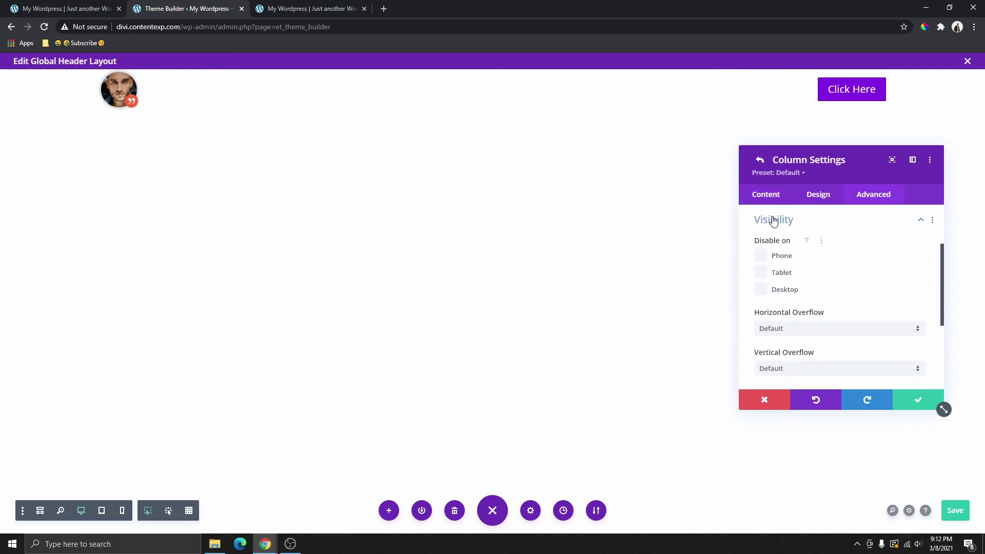
{"action": "left_click", "coordinate": [766, 263]}
{"action": "left_click", "coordinate": [910, 400]}
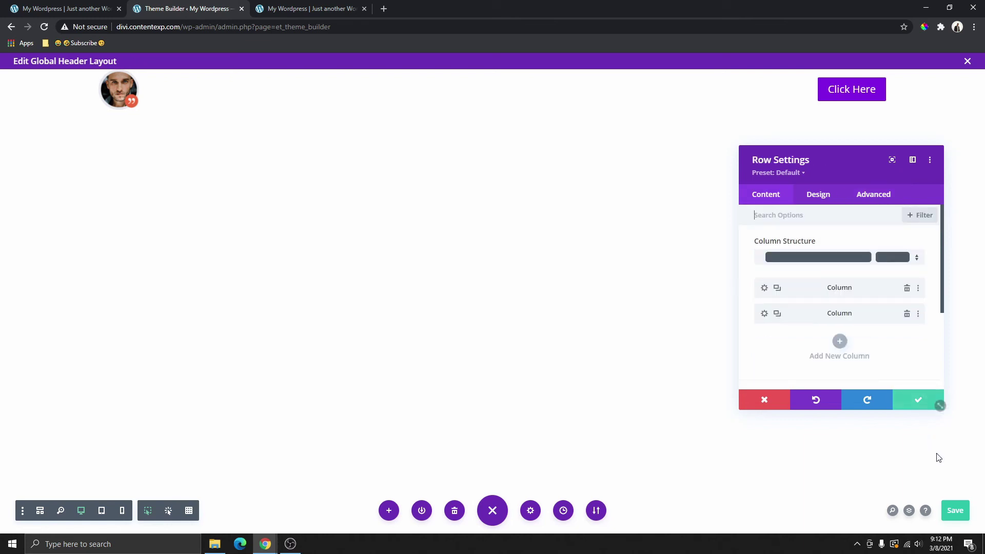
Reload the live page in the phone preview, expand the mobile menu and check it while scrolling down and back up.
{"action": "left_click", "coordinate": [308, 8]}
{"action": "left_click", "coordinate": [45, 27]}
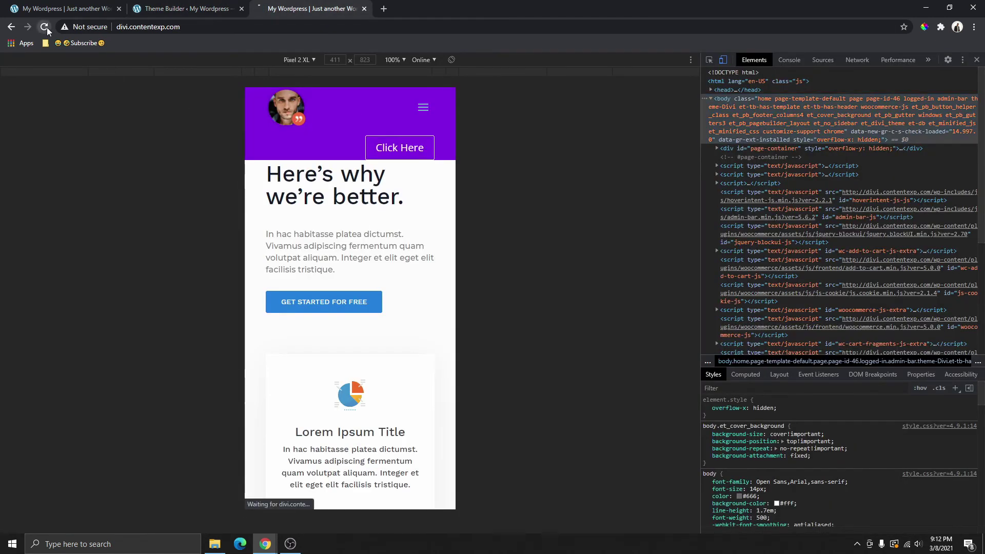
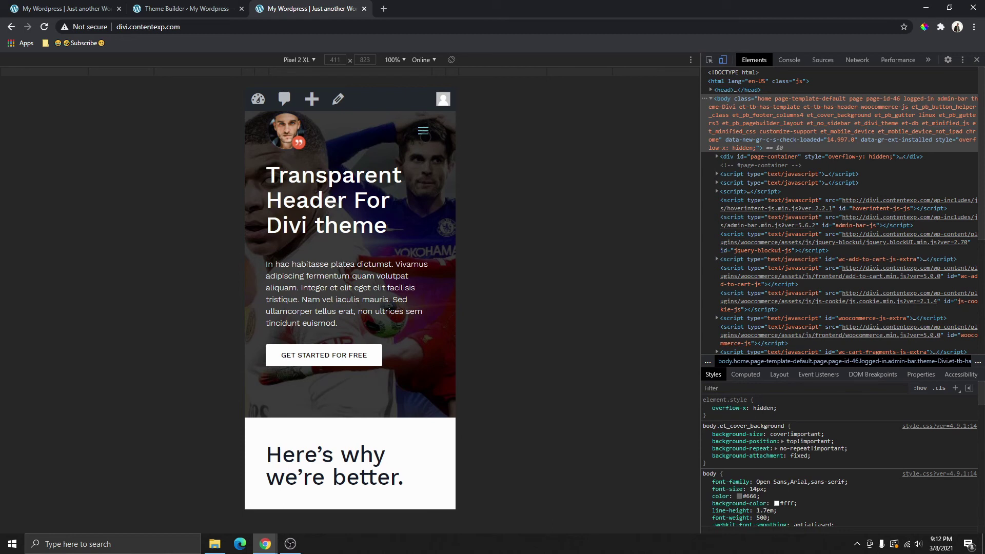
{"action": "left_click", "coordinate": [423, 131]}
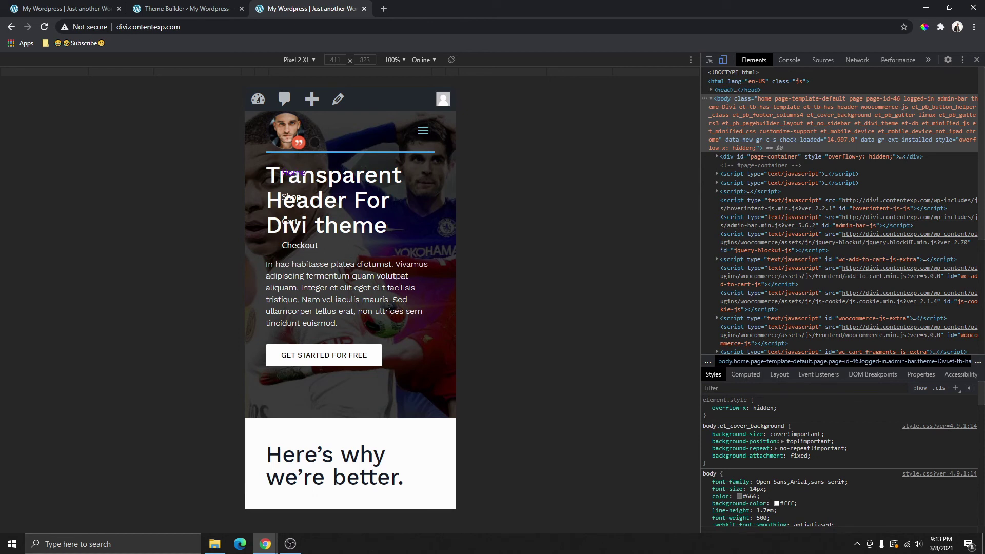
{"action": "scroll", "coordinate": [427, 174], "scroll_direction": "down", "scroll_amount": 5}
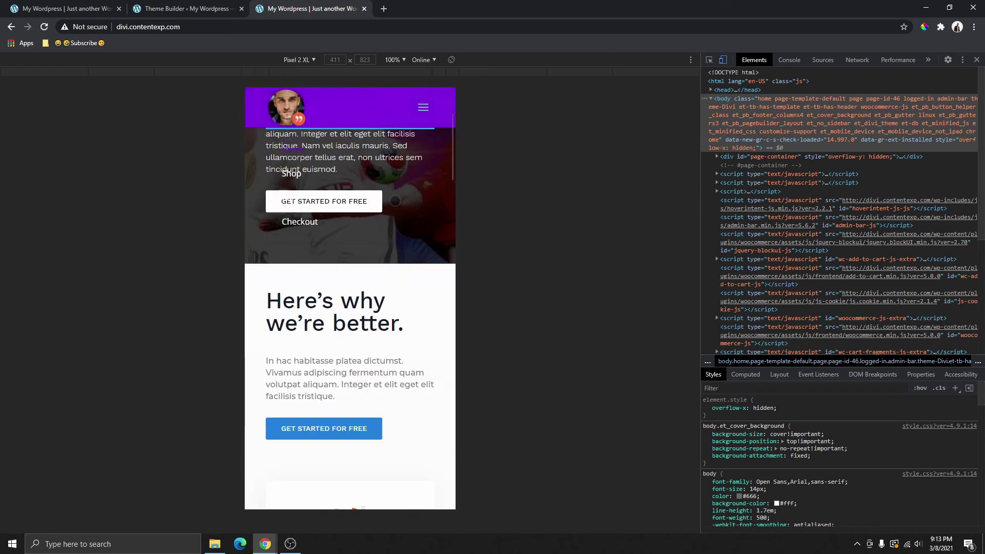
{"action": "scroll", "coordinate": [290, 199], "scroll_direction": "up", "scroll_amount": 5}
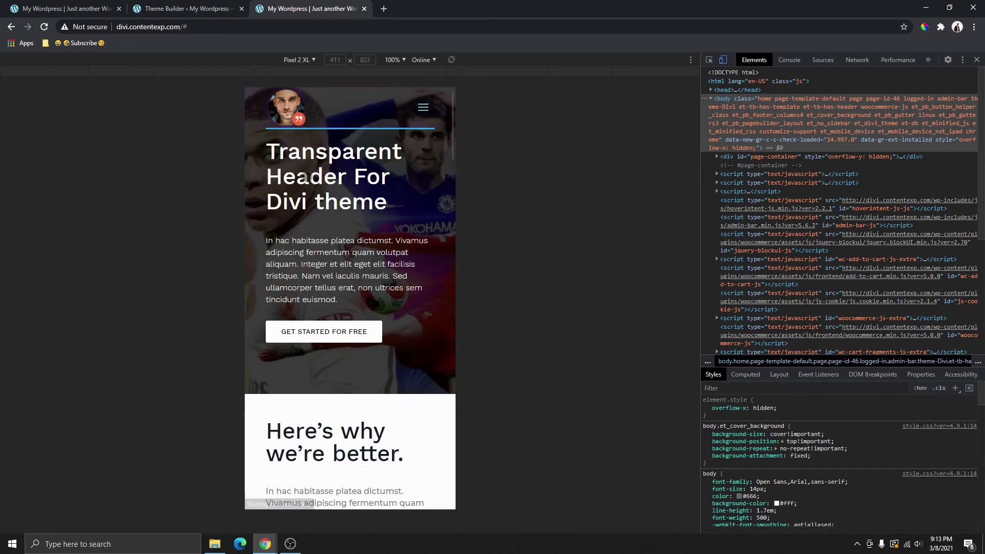
Close the row settings and set the header menu module's mobile menu background color to black.
{"action": "left_click", "coordinate": [181, 8]}
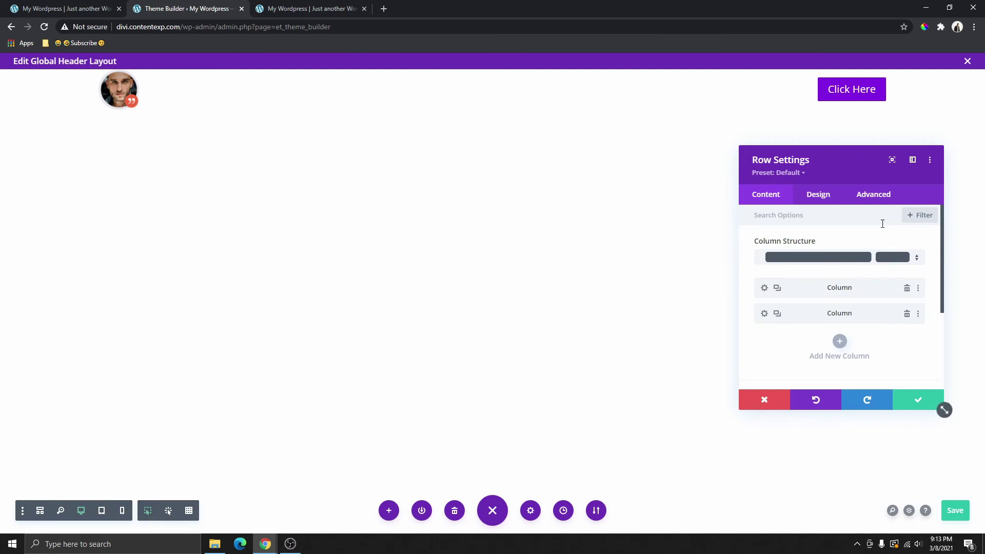
{"action": "key", "text": "Escape"}
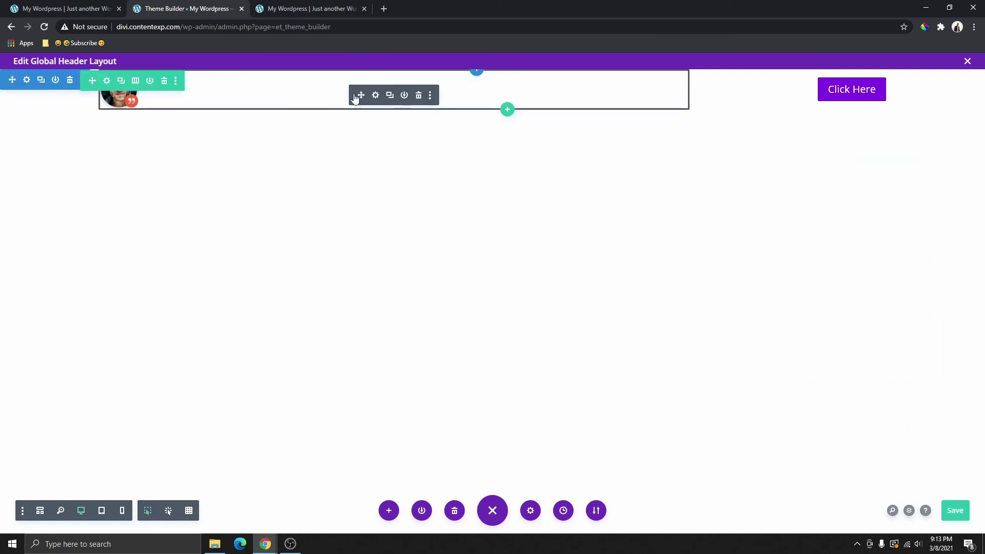
{"action": "left_click", "coordinate": [375, 95]}
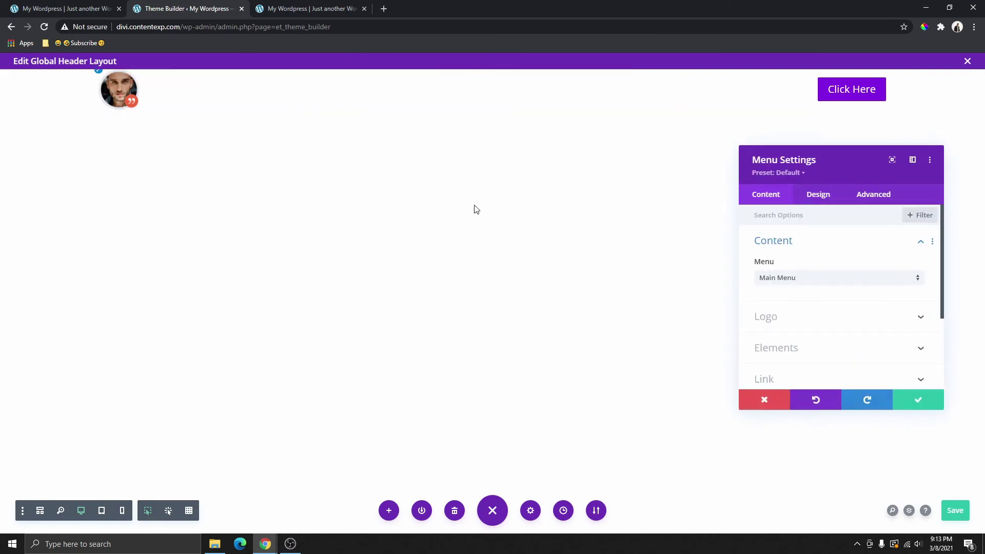
{"action": "left_click", "coordinate": [828, 201]}
{"action": "scroll", "coordinate": [827, 308], "scroll_direction": "down", "scroll_amount": 4}
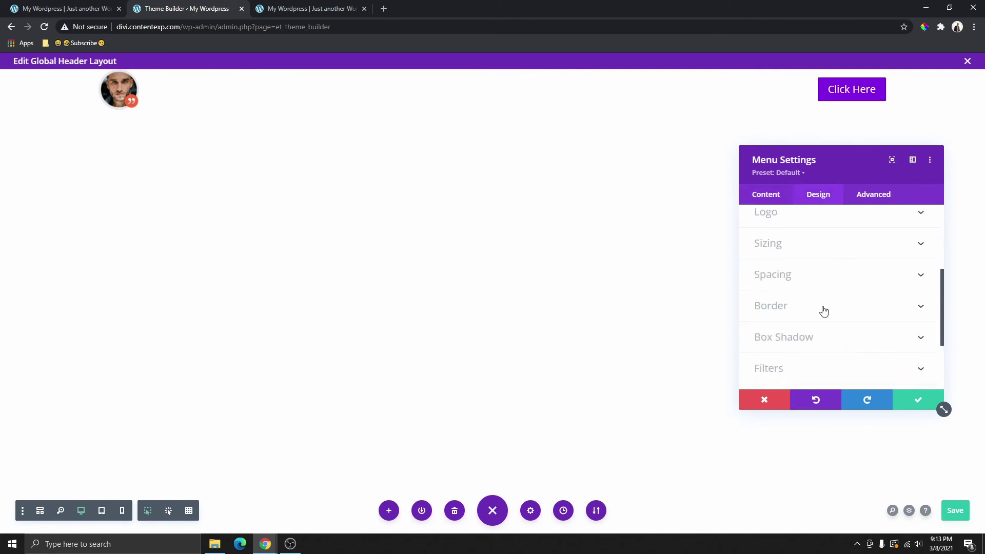
{"action": "scroll", "coordinate": [823, 310], "scroll_direction": "up", "scroll_amount": 3}
{"action": "scroll", "coordinate": [818, 311], "scroll_direction": "up", "scroll_amount": 1}
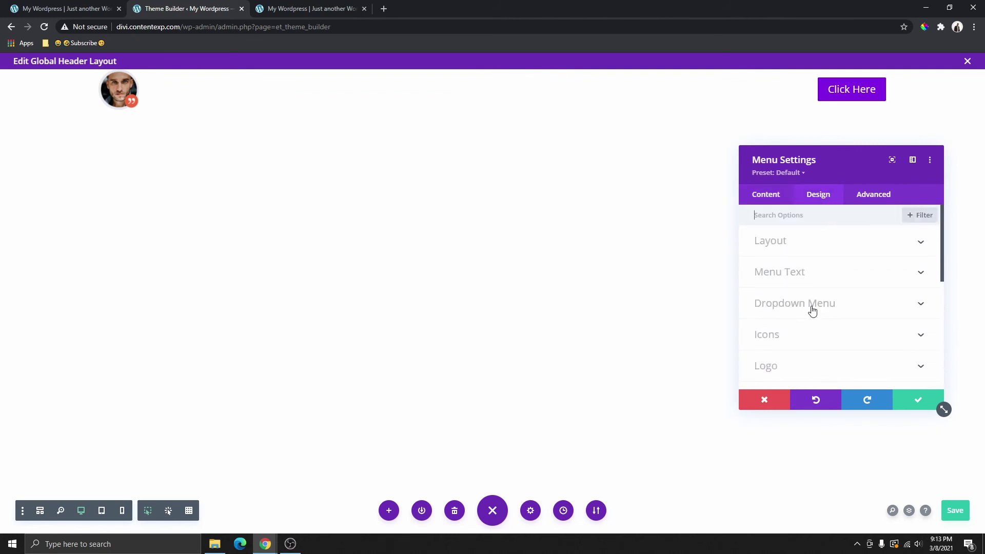
{"action": "left_click", "coordinate": [810, 305]}
{"action": "scroll", "coordinate": [808, 300], "scroll_direction": "down", "scroll_amount": 3}
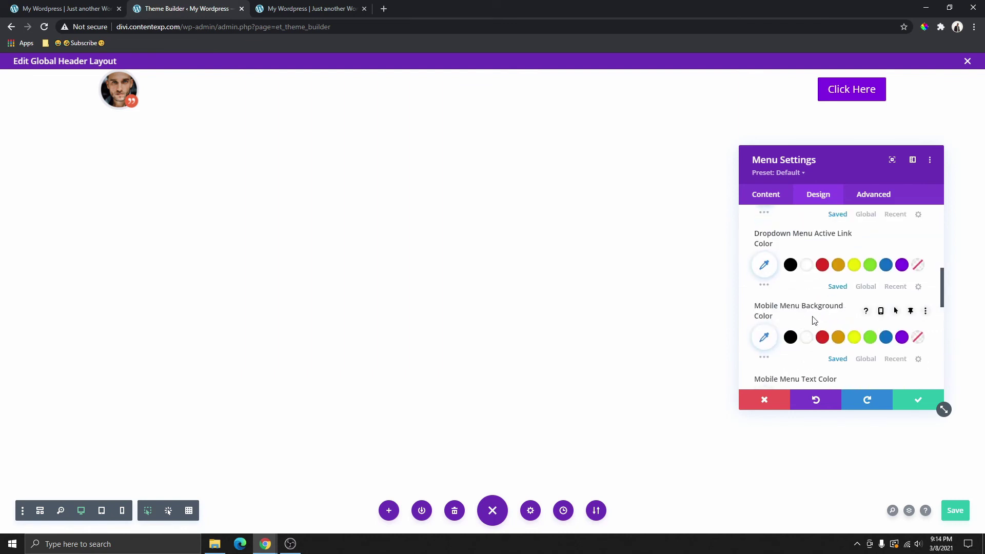
{"action": "left_click", "coordinate": [791, 337]}
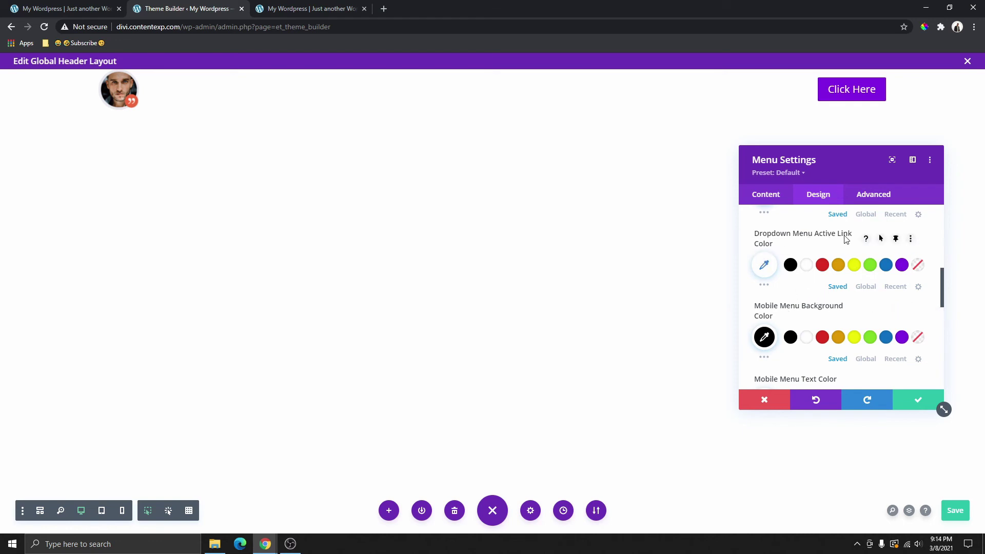
Set the dropdown menu's active link color to purple and its text color to white #ffffff.
{"action": "left_click", "coordinate": [902, 270]}
{"action": "scroll", "coordinate": [903, 271], "scroll_direction": "up", "scroll_amount": 3}
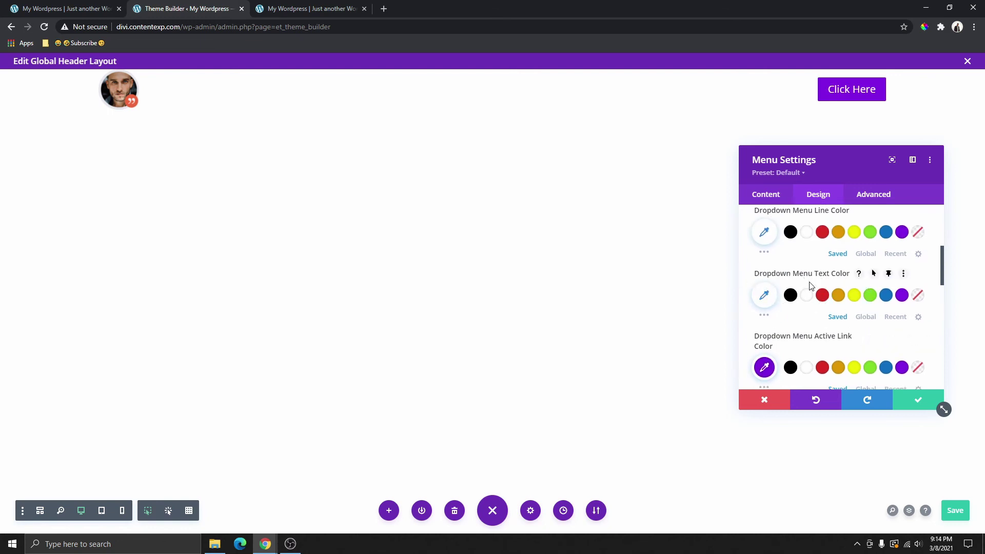
{"action": "left_click", "coordinate": [806, 297]}
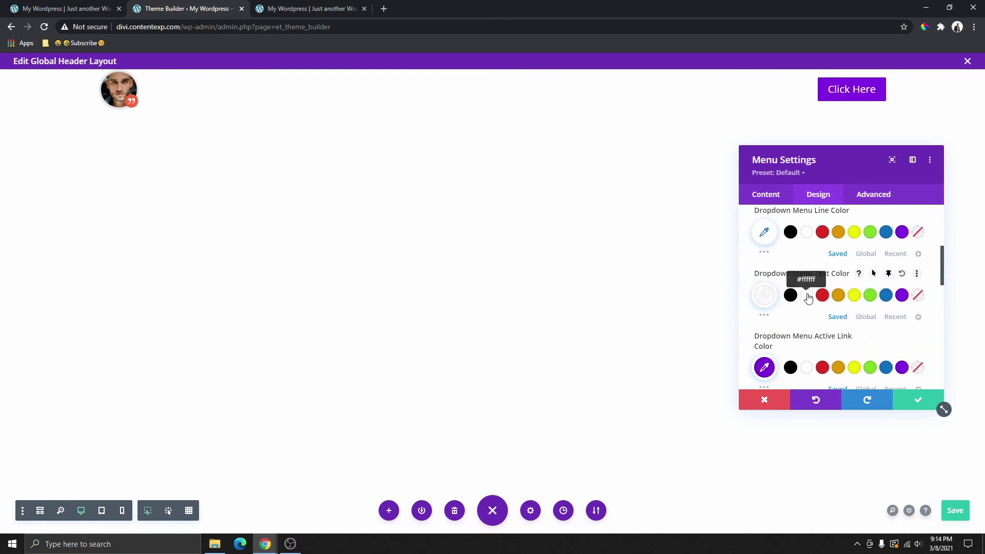
Enable sticky styles for the mobile menu background color and show its sticky state.
{"action": "scroll", "coordinate": [810, 303], "scroll_direction": "up", "scroll_amount": 3}
{"action": "scroll", "coordinate": [814, 303], "scroll_direction": "down", "scroll_amount": 5}
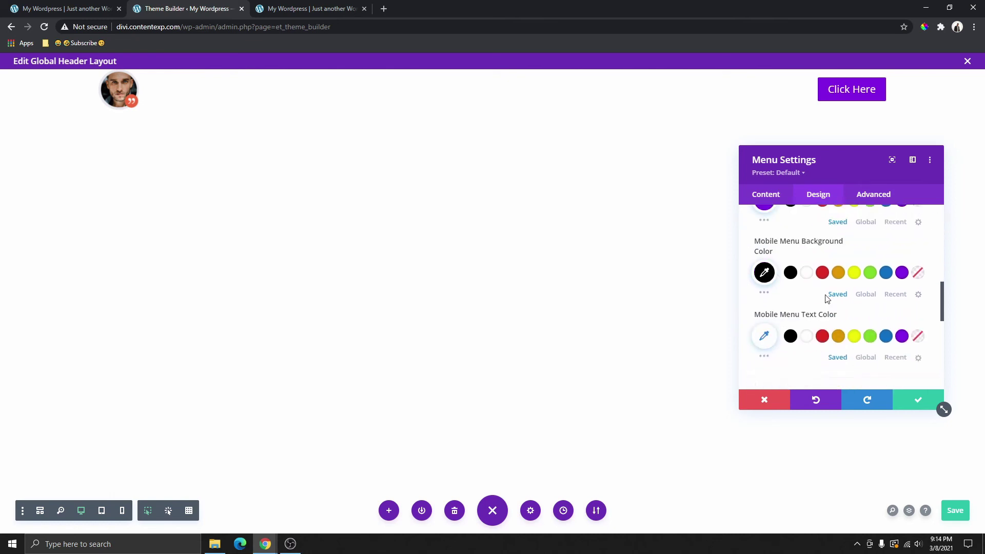
{"action": "scroll", "coordinate": [813, 313], "scroll_direction": "down", "scroll_amount": 2}
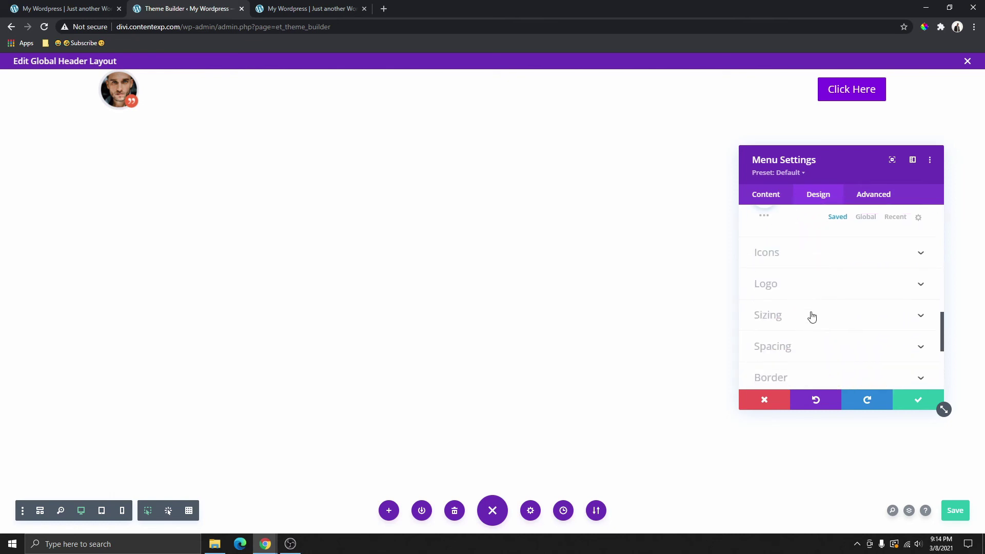
{"action": "scroll", "coordinate": [811, 315], "scroll_direction": "up", "scroll_amount": 3}
{"action": "scroll", "coordinate": [887, 282], "scroll_direction": "up", "scroll_amount": 2}
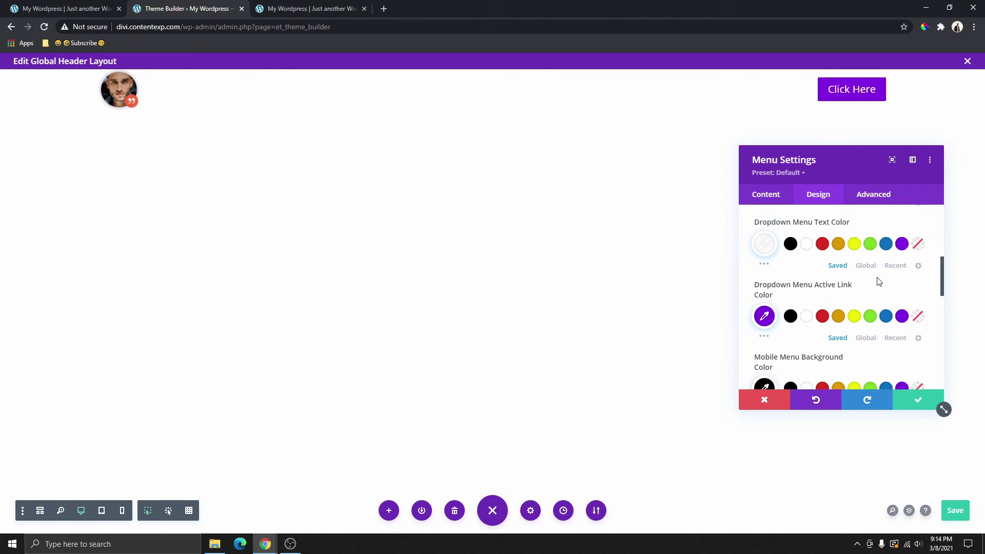
{"action": "scroll", "coordinate": [878, 281], "scroll_direction": "down", "scroll_amount": 2}
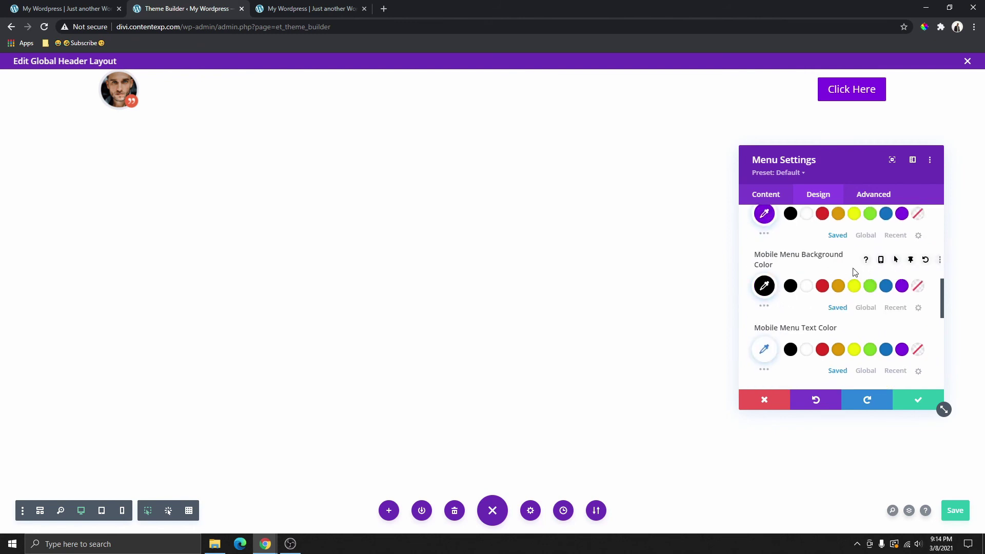
{"action": "left_click", "coordinate": [911, 260]}
{"action": "left_click", "coordinate": [882, 284]}
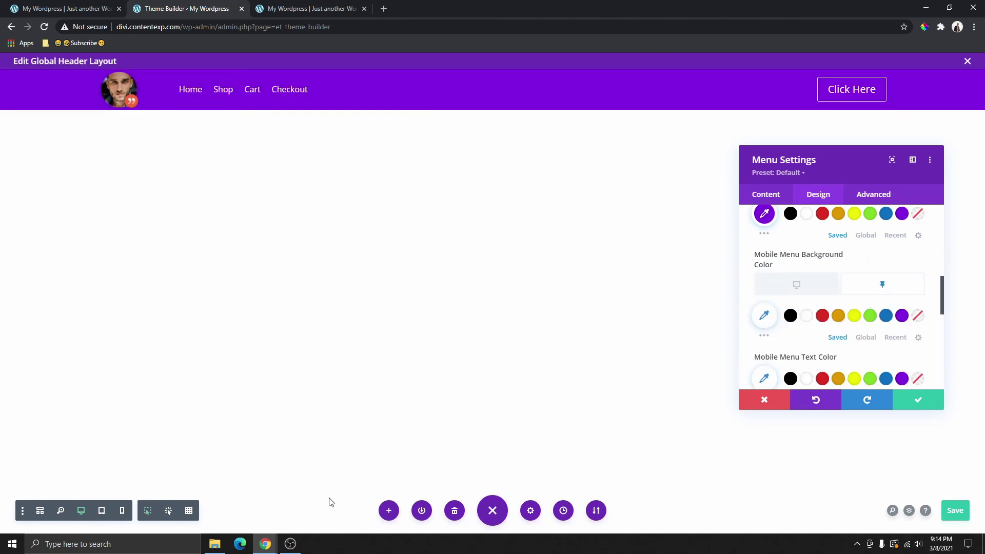
Preview the expanded mobile menu in the builder's phone view and on the live home page.
{"action": "left_click", "coordinate": [122, 511]}
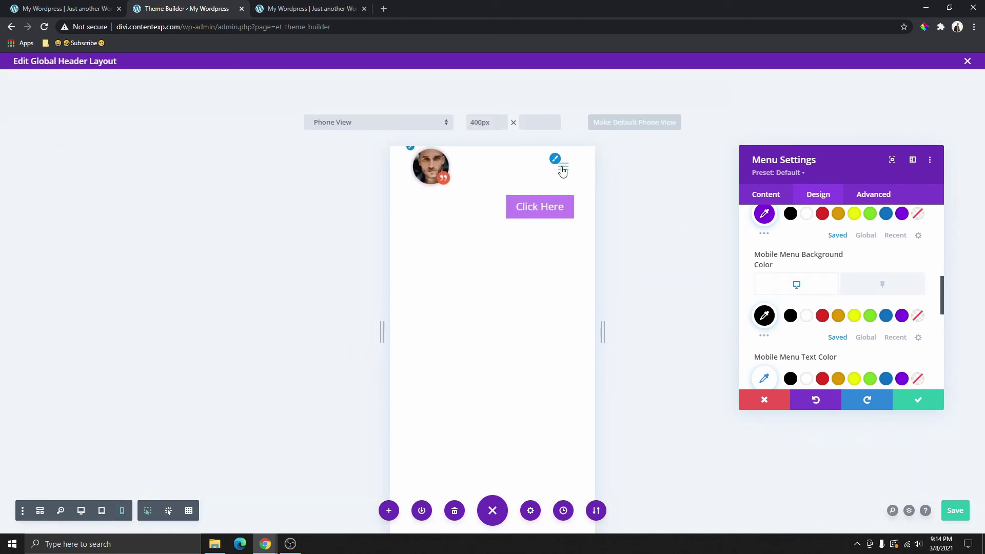
{"action": "left_click", "coordinate": [563, 167]}
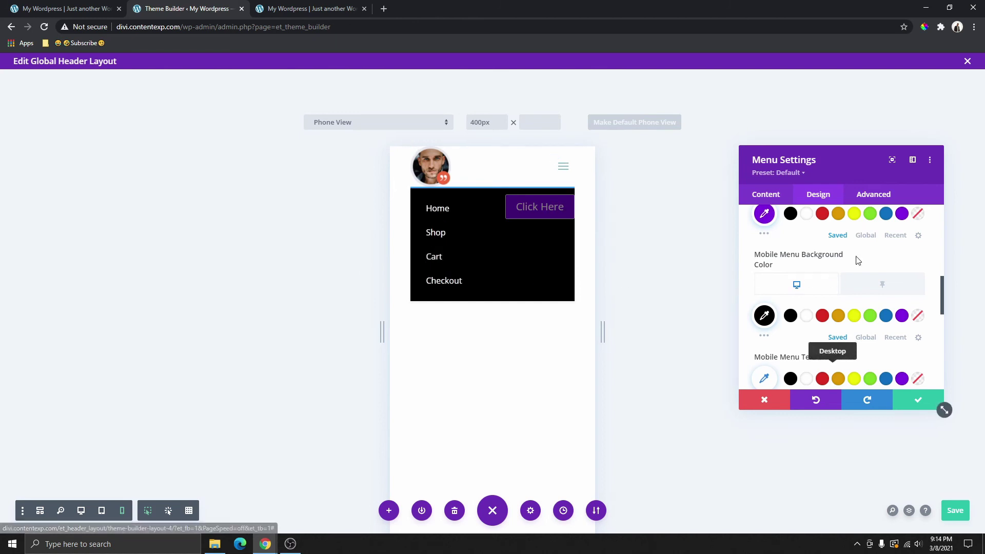
{"action": "key", "text": "ctrl+Tab"}
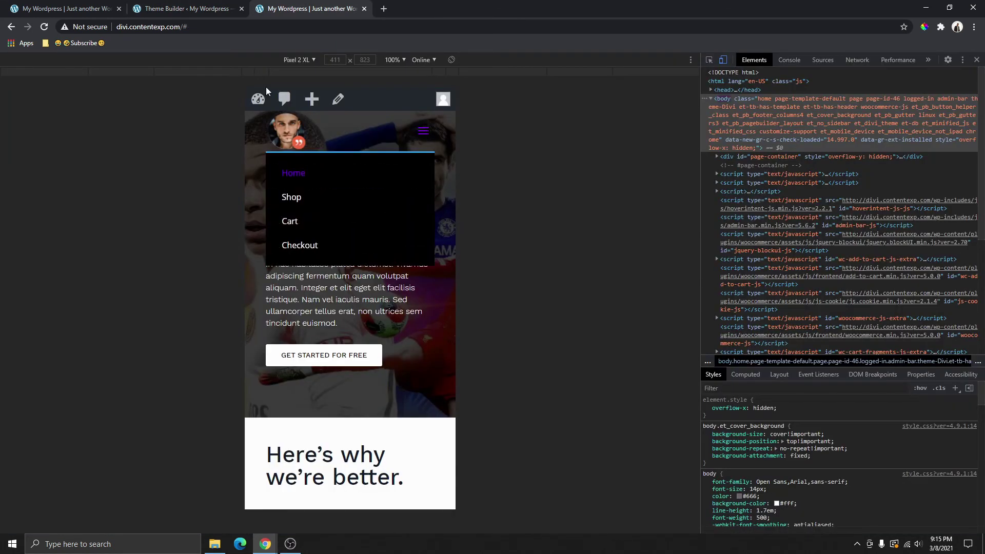
Set the header menu module's mobile menu background color to orange and save the global header layout.
{"action": "left_click", "coordinate": [215, 9]}
{"action": "scroll", "coordinate": [853, 257], "scroll_direction": "down", "scroll_amount": 1}
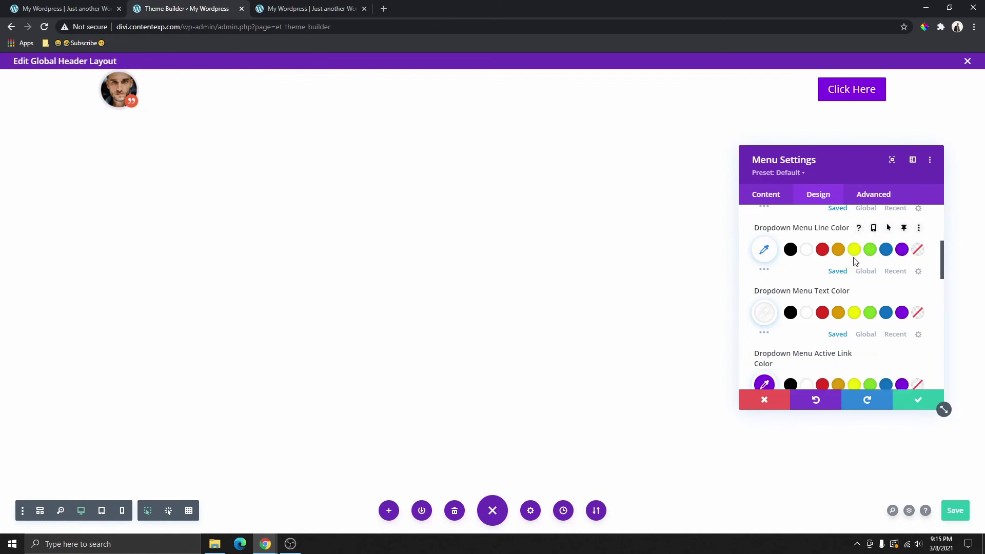
{"action": "scroll", "coordinate": [853, 252], "scroll_direction": "down", "scroll_amount": 3}
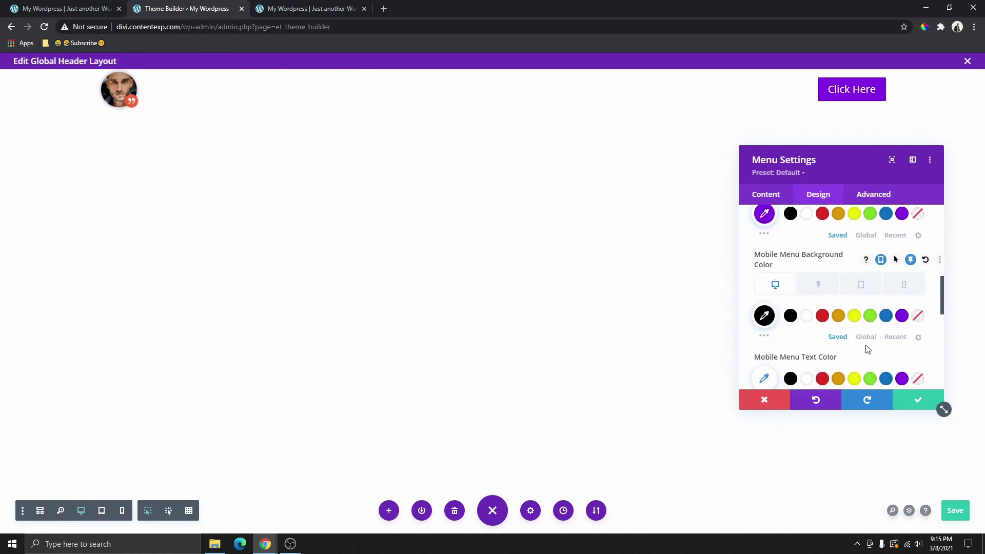
{"action": "left_click", "coordinate": [838, 316]}
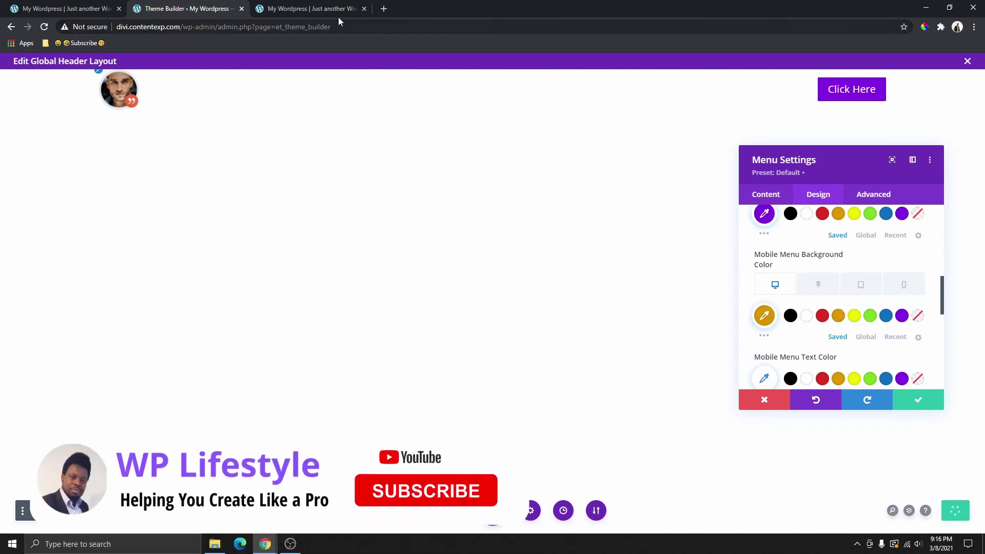
Reload the live home page in phone view and expand the mobile menu to check its background color.
{"action": "left_click", "coordinate": [324, 9]}
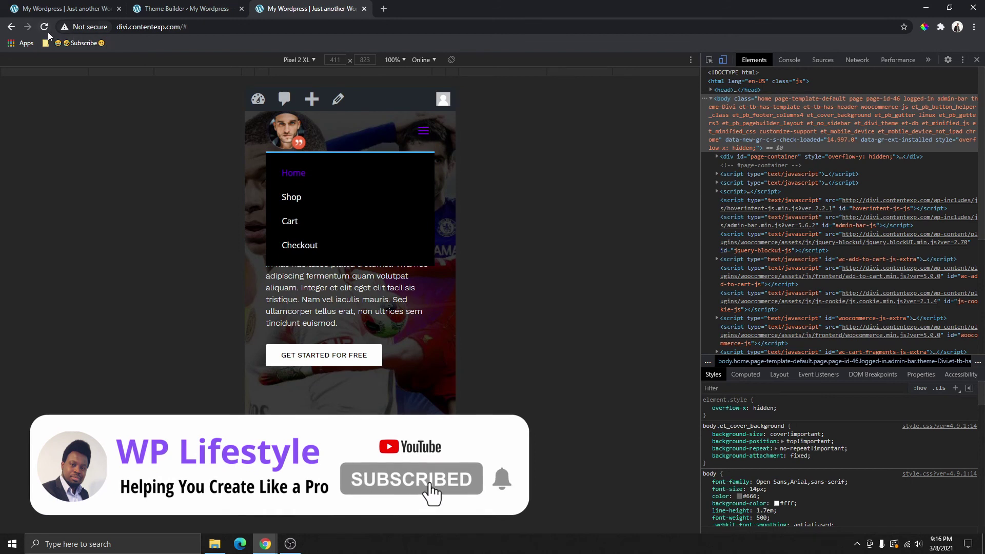
{"action": "left_click", "coordinate": [44, 27]}
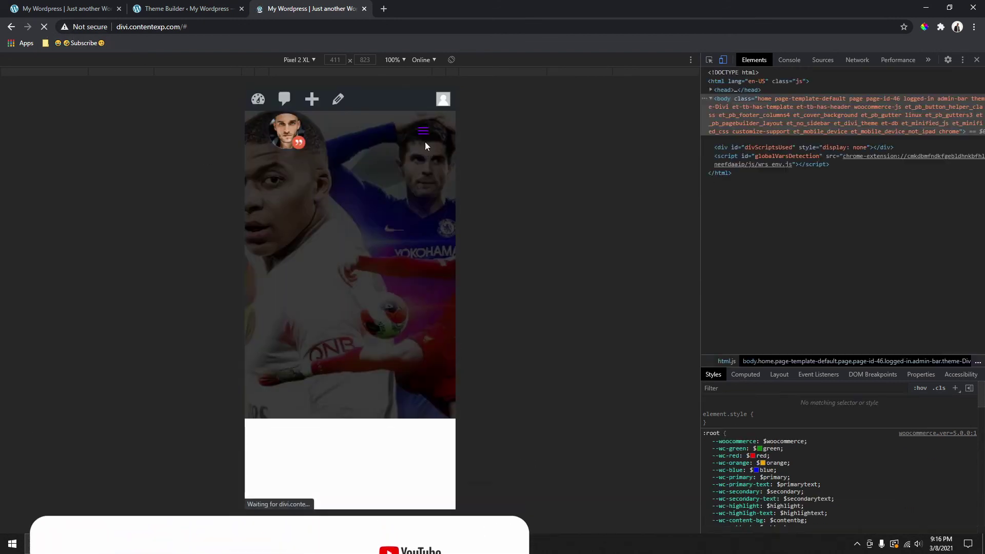
{"action": "left_click", "coordinate": [423, 132]}
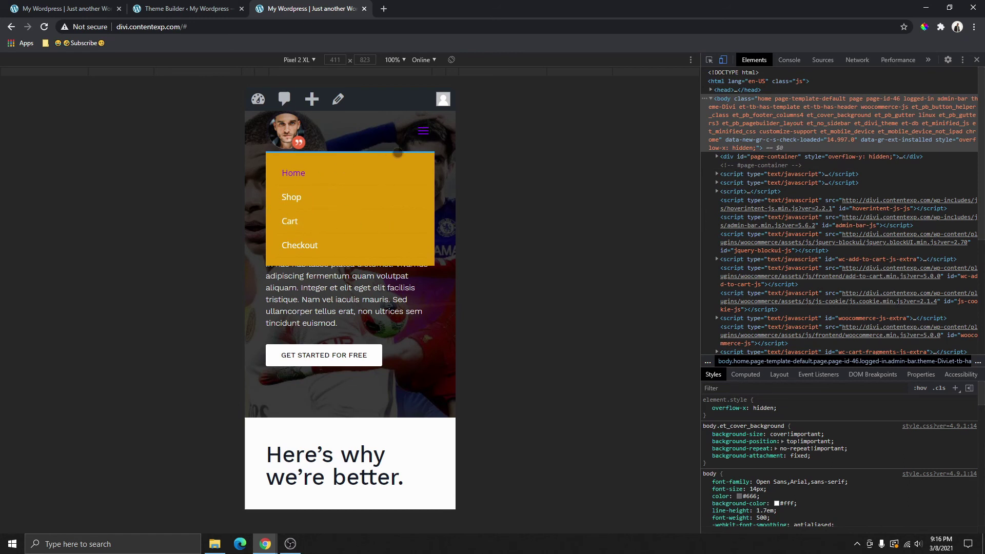
Check the sticky header while scrolling the live home page, and examine the header on the Shop page.
{"action": "key", "text": "ctrl+shift+Tab"}
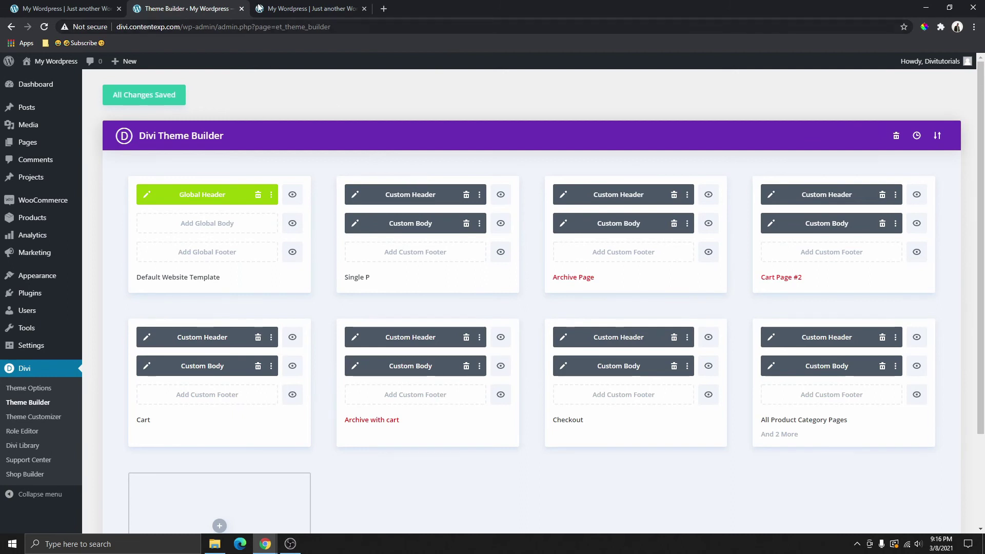
{"action": "left_click", "coordinate": [304, 9]}
{"action": "scroll", "coordinate": [263, 161], "scroll_direction": "down", "scroll_amount": 7}
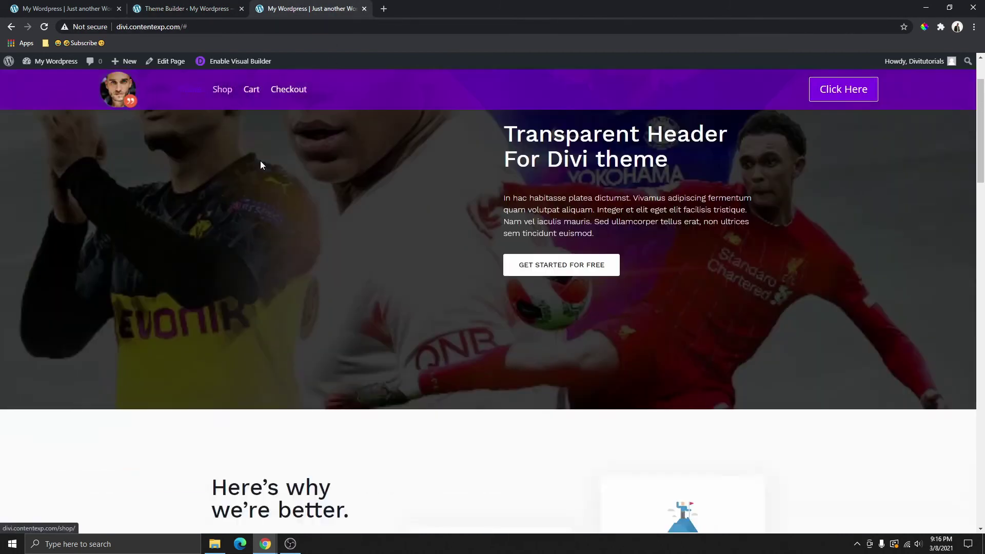
{"action": "scroll", "coordinate": [262, 137], "scroll_direction": "down", "scroll_amount": 2}
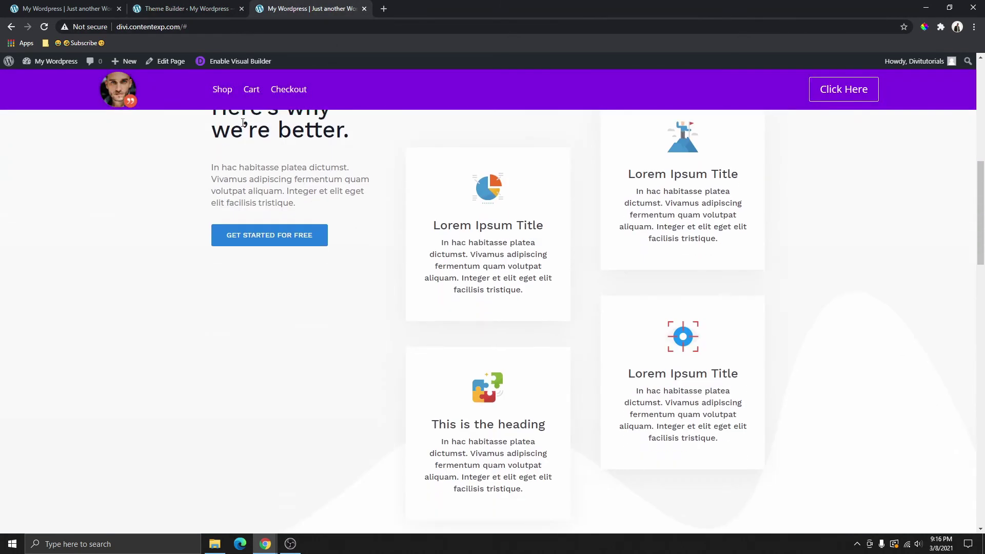
{"action": "left_click", "coordinate": [221, 92]}
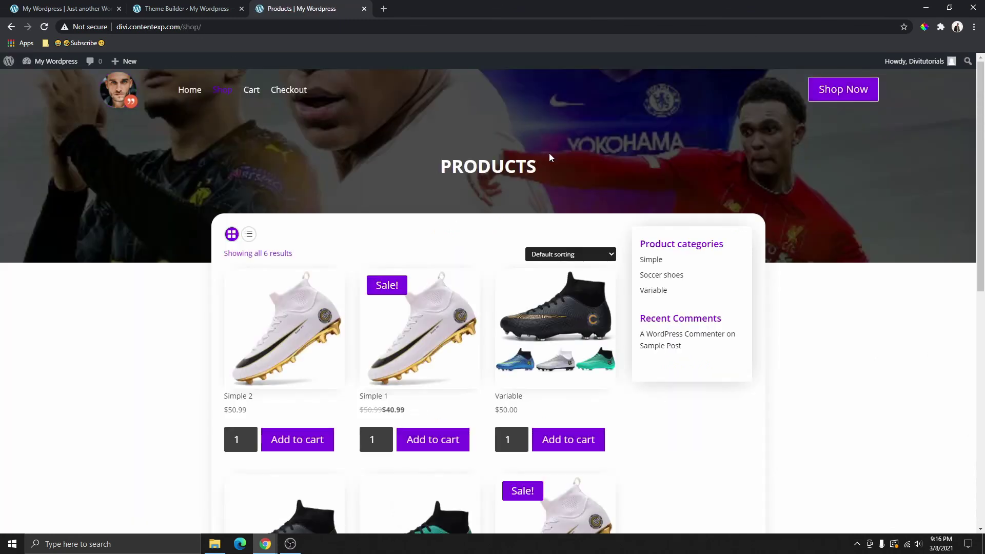
{"action": "scroll", "coordinate": [548, 153], "scroll_direction": "down", "scroll_amount": 5}
{"action": "scroll", "coordinate": [256, 106], "scroll_direction": "down", "scroll_amount": 2}
Locate the Checkout template in the Theme Builder and examine the header on the live Checkout page.
{"action": "key", "text": "ctrl+shift+Tab"}
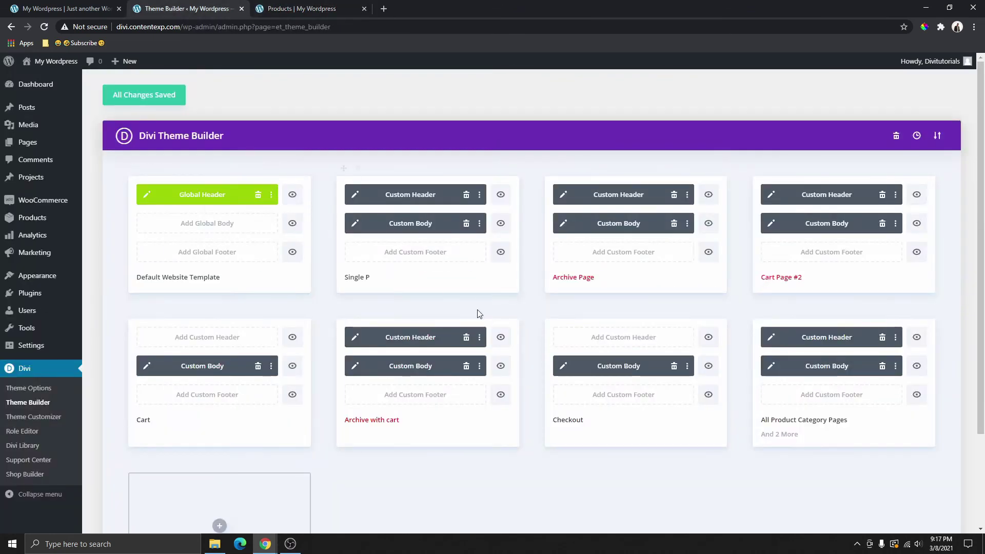
{"action": "double_click", "coordinate": [578, 418]}
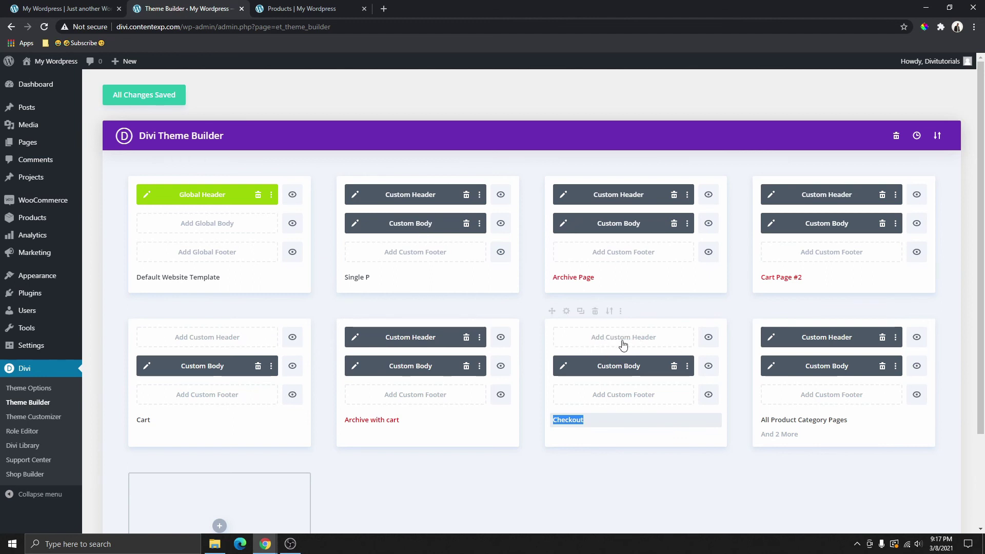
{"action": "left_click", "coordinate": [296, 10]}
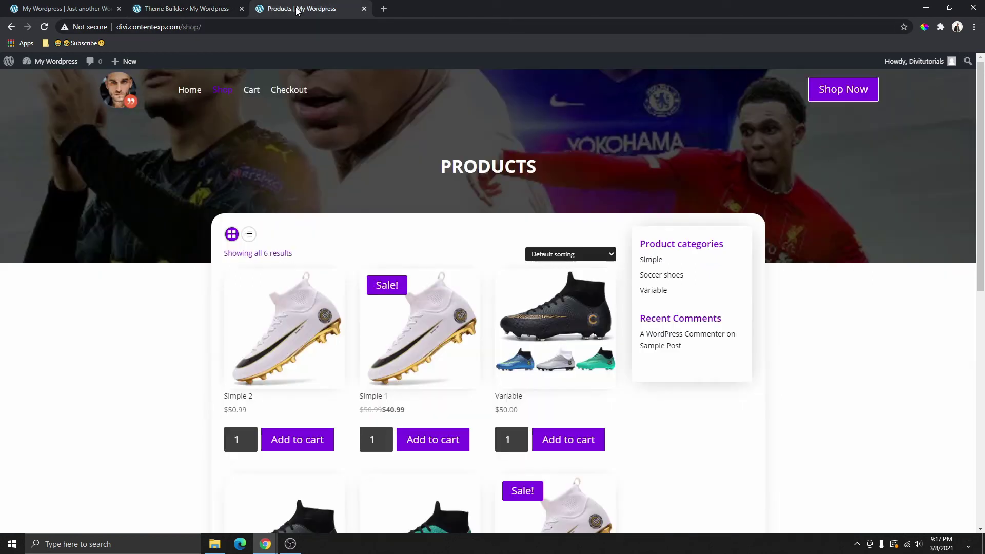
{"action": "left_click", "coordinate": [287, 94]}
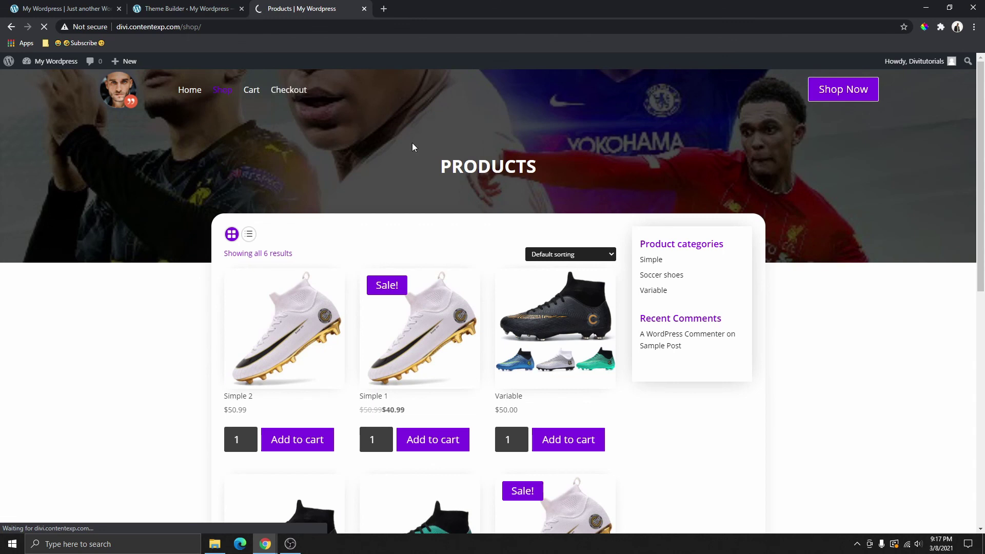
{"action": "scroll", "coordinate": [667, 113], "scroll_direction": "down", "scroll_amount": 7}
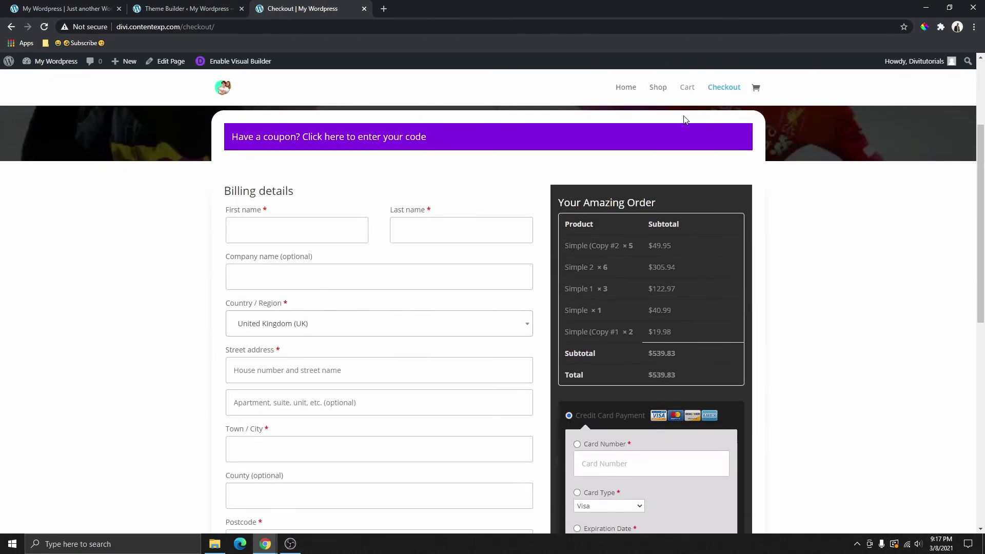
{"action": "scroll", "coordinate": [660, 122], "scroll_direction": "up", "scroll_amount": 3}
{"action": "scroll", "coordinate": [660, 122], "scroll_direction": "up", "scroll_amount": 5}
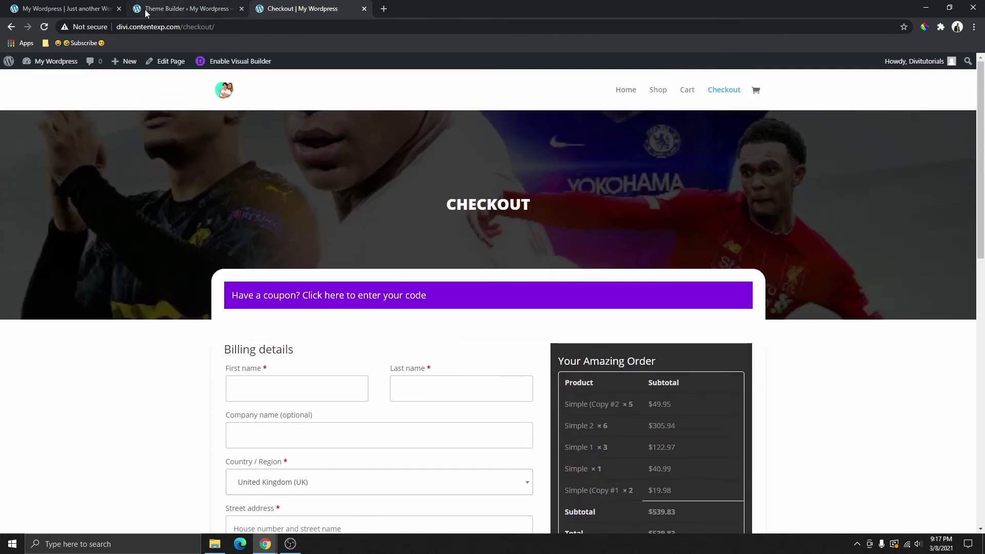
Assign the global header to the Checkout template and save the Theme Builder changes.
{"action": "left_click", "coordinate": [185, 8]}
{"action": "left_click", "coordinate": [635, 339]}
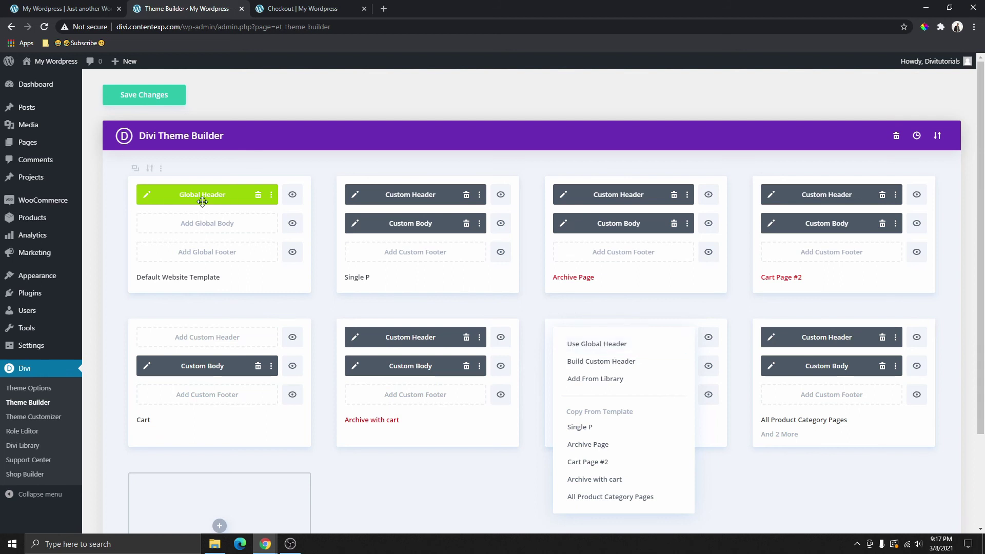
{"action": "left_click", "coordinate": [621, 343]}
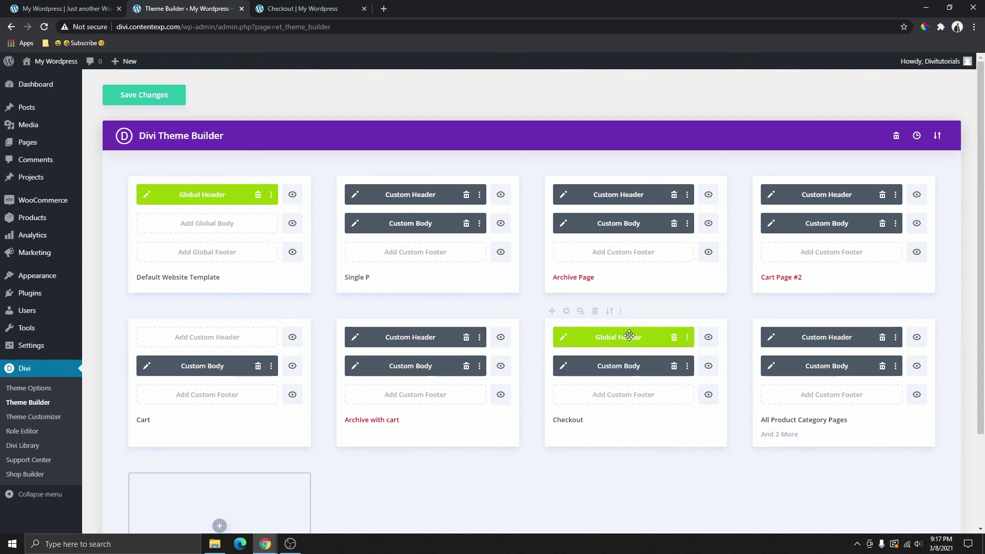
{"action": "left_click", "coordinate": [157, 99]}
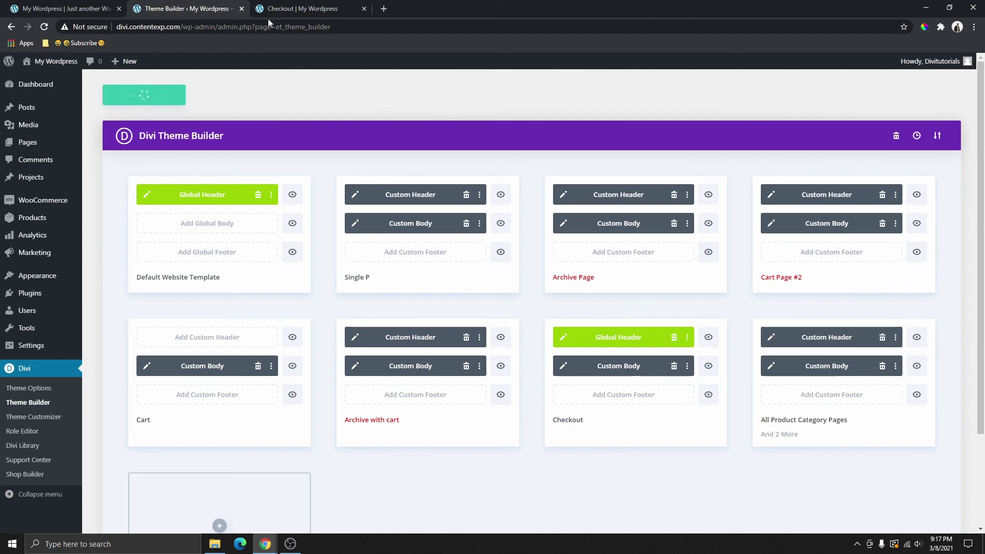
Reload the live Checkout page and check its header at the top and while scrolling.
{"action": "left_click", "coordinate": [305, 10]}
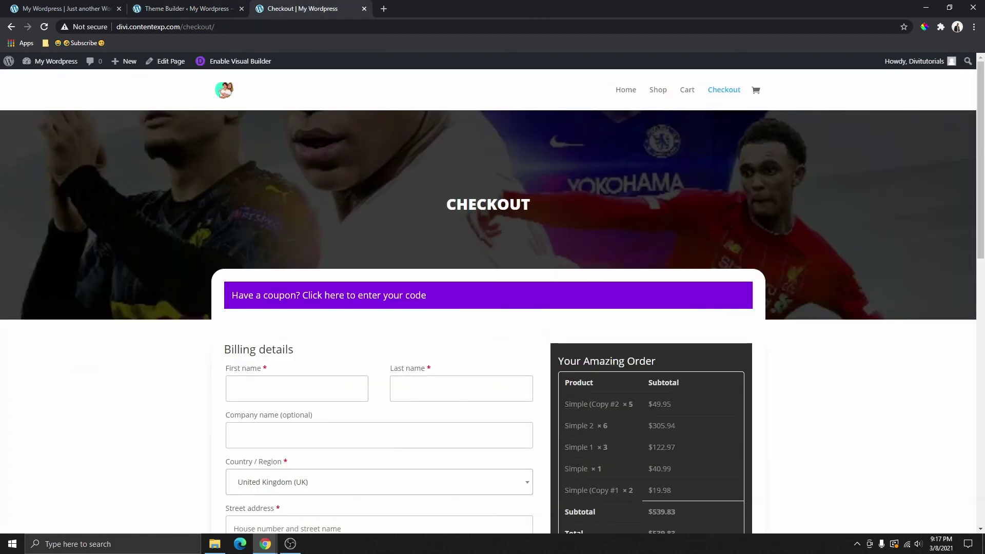
{"action": "left_click", "coordinate": [45, 28]}
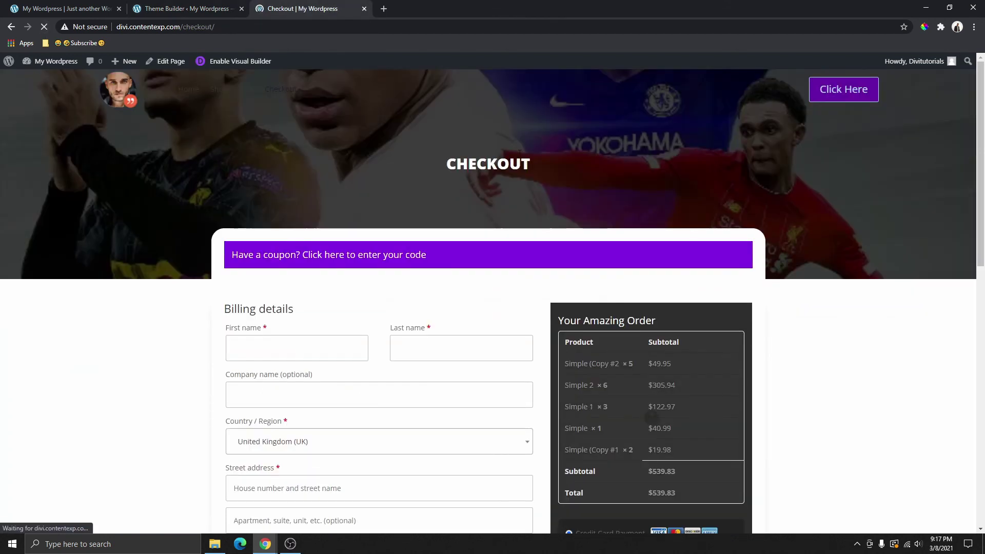
{"action": "scroll", "coordinate": [515, 94], "scroll_direction": "down", "scroll_amount": 4}
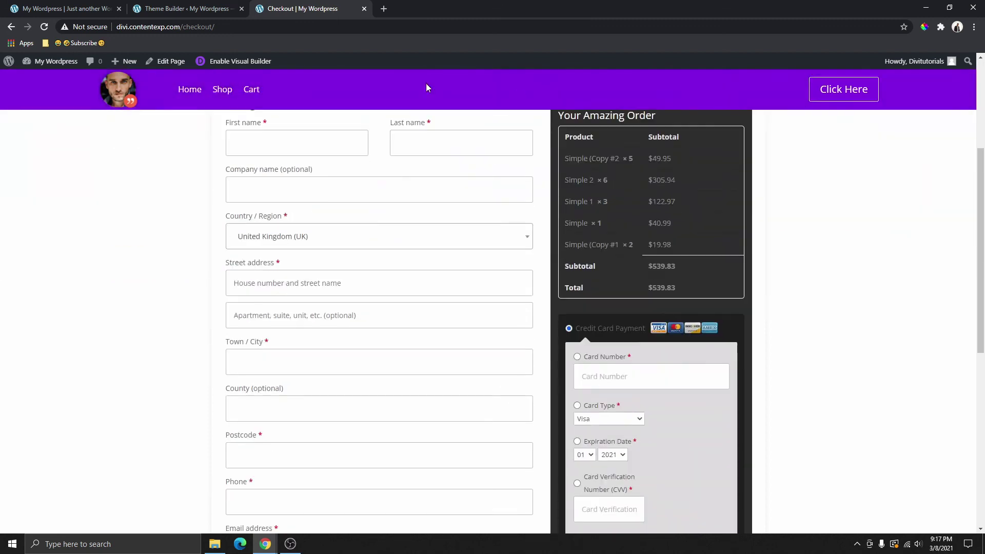
{"action": "scroll", "coordinate": [600, 107], "scroll_direction": "up", "scroll_amount": 5}
Remove the global header from the Checkout template and copy the section from the Default Website Template's Global Header layout.
{"action": "left_click", "coordinate": [187, 9]}
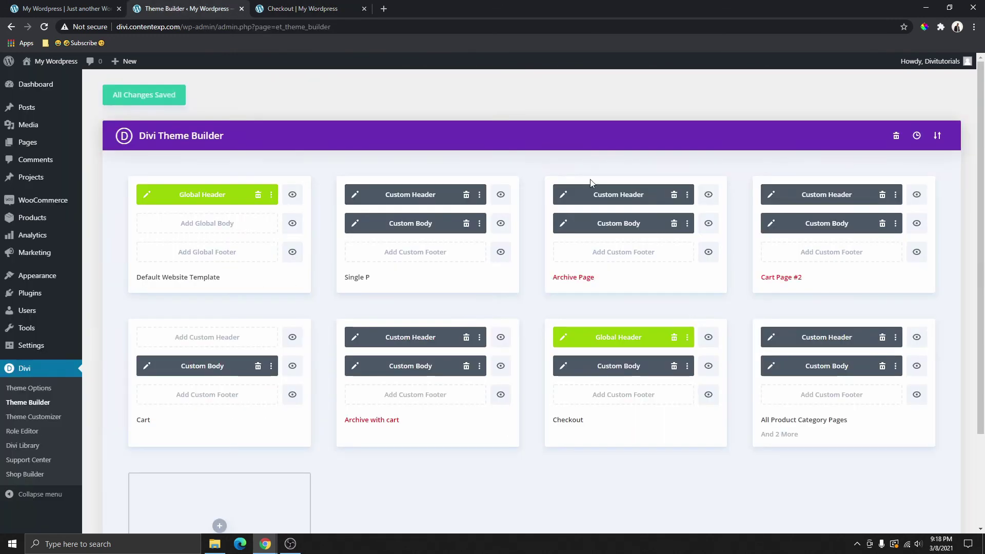
{"action": "left_click", "coordinate": [674, 339]}
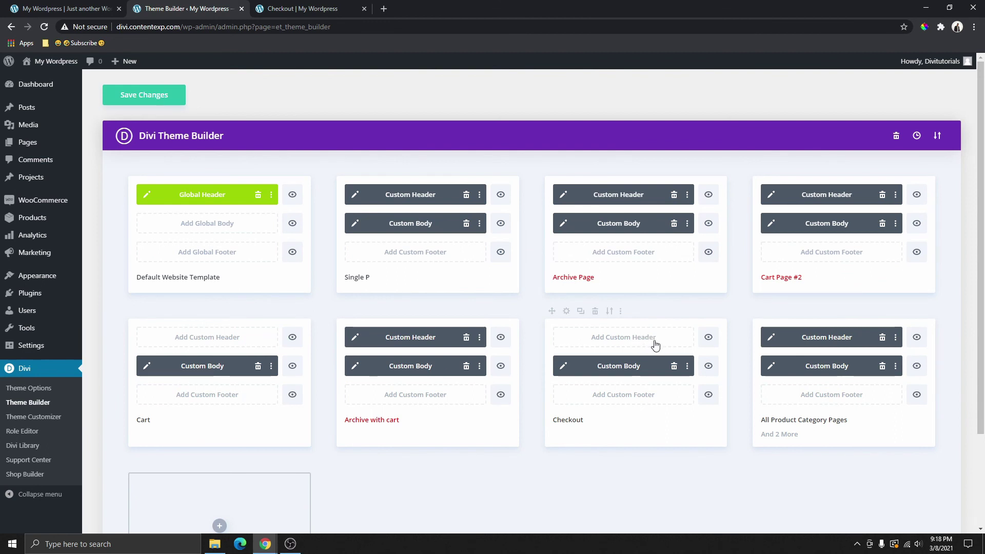
{"action": "left_click", "coordinate": [148, 196]}
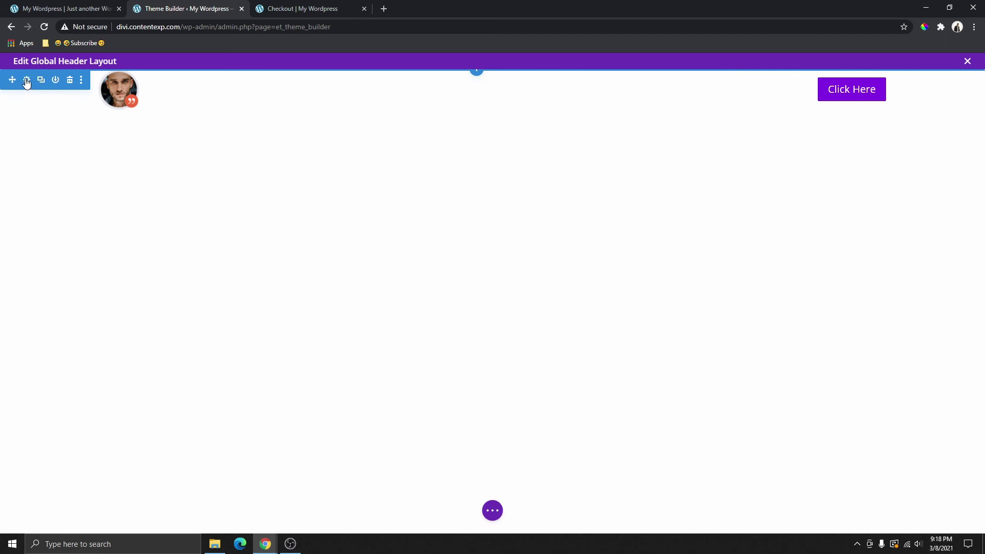
{"action": "right_click", "coordinate": [27, 84]}
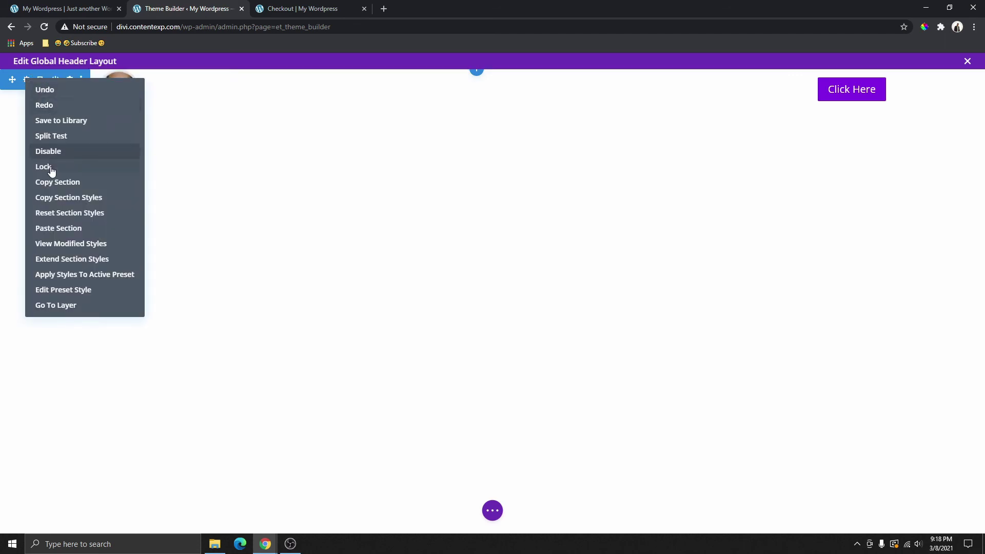
{"action": "left_click", "coordinate": [56, 183]}
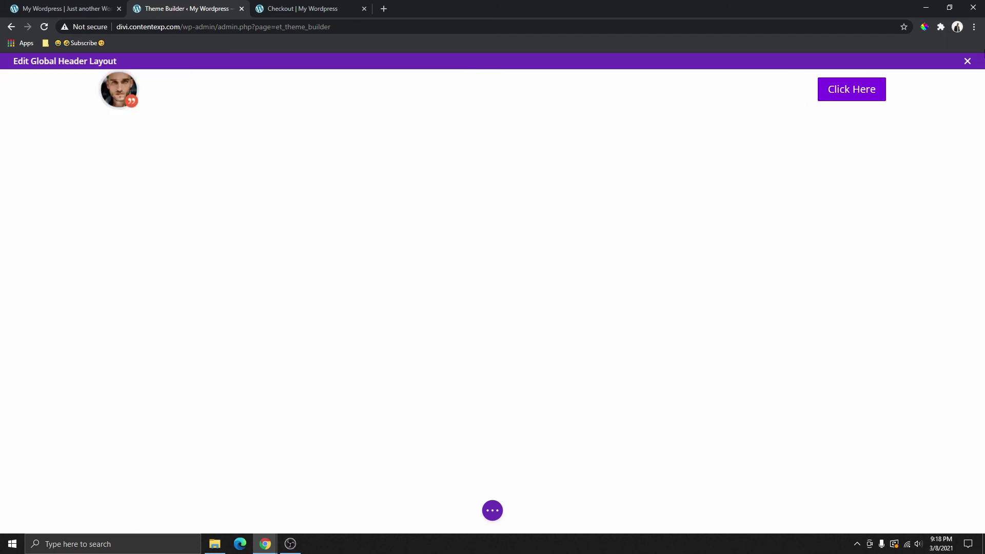
{"action": "left_click", "coordinate": [967, 62]}
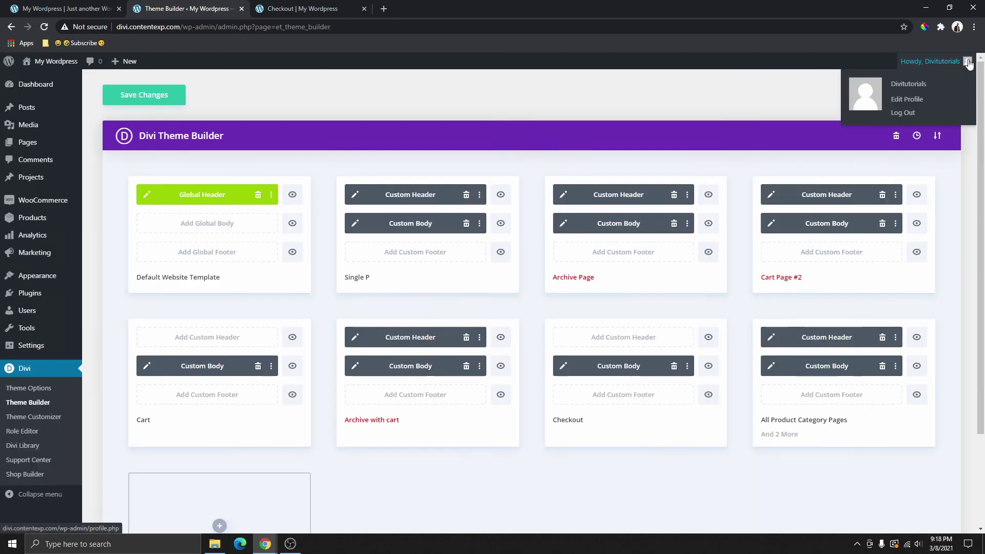
Start building a custom header for the Checkout template and dismiss the row insertion.
{"action": "left_click", "coordinate": [639, 341]}
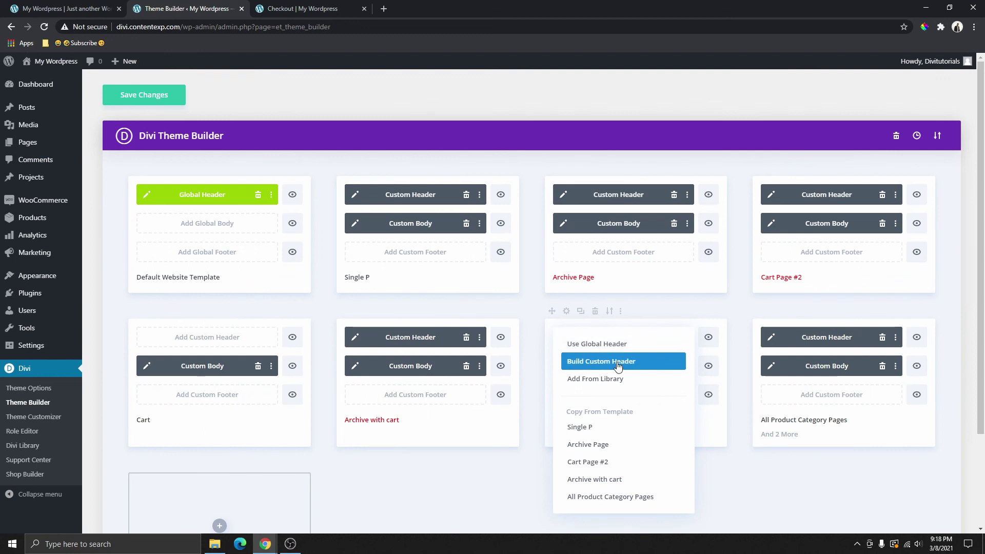
{"action": "left_click", "coordinate": [618, 364]}
{"action": "left_click", "coordinate": [300, 437]}
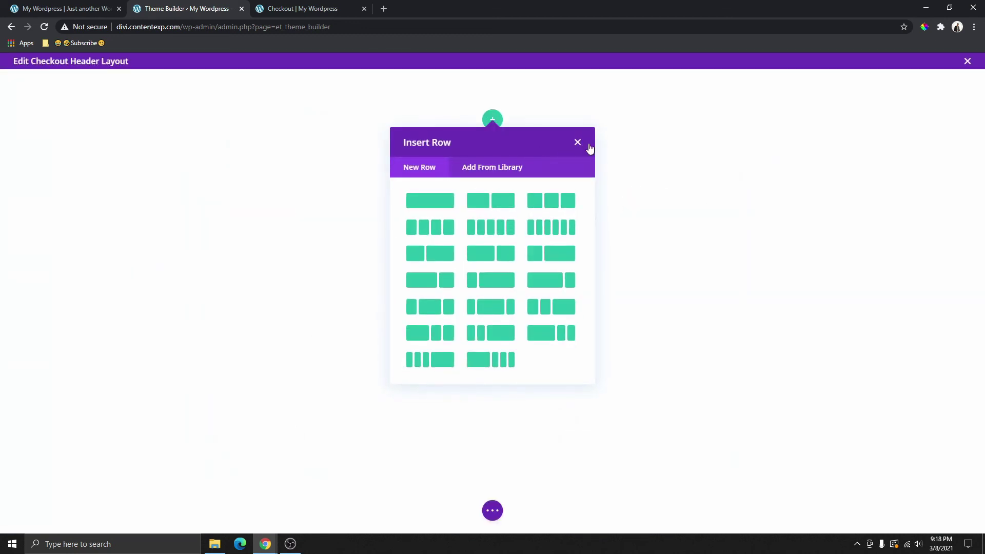
{"action": "left_click", "coordinate": [577, 142]}
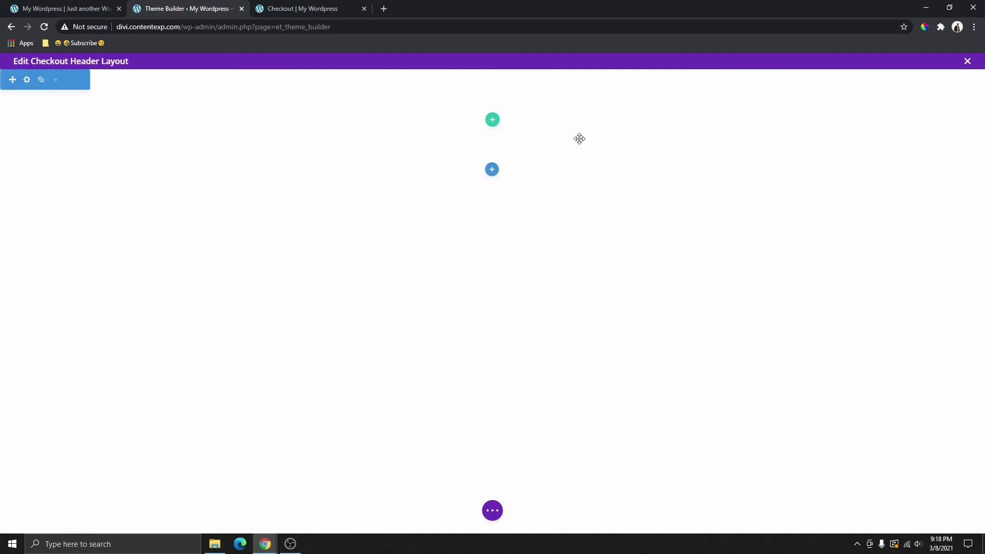
Paste the copied header section into the Checkout header layout and delete the empty default section.
{"action": "right_click", "coordinate": [491, 173]}
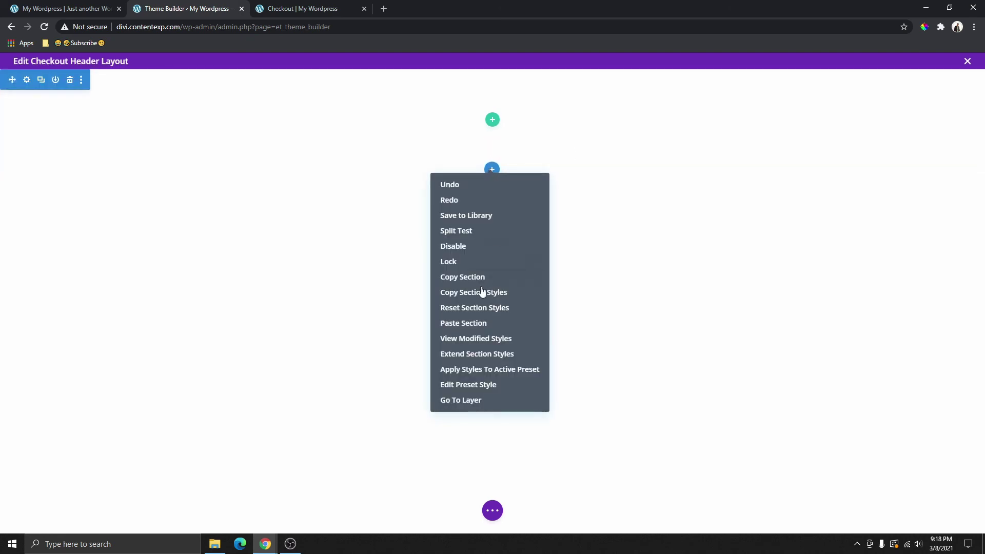
{"action": "left_click", "coordinate": [475, 323]}
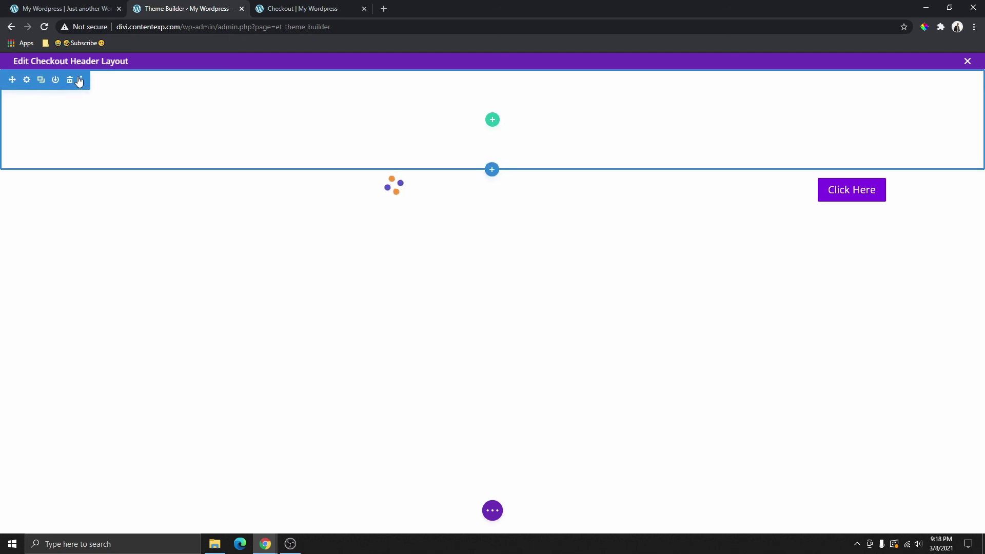
{"action": "left_click", "coordinate": [70, 80]}
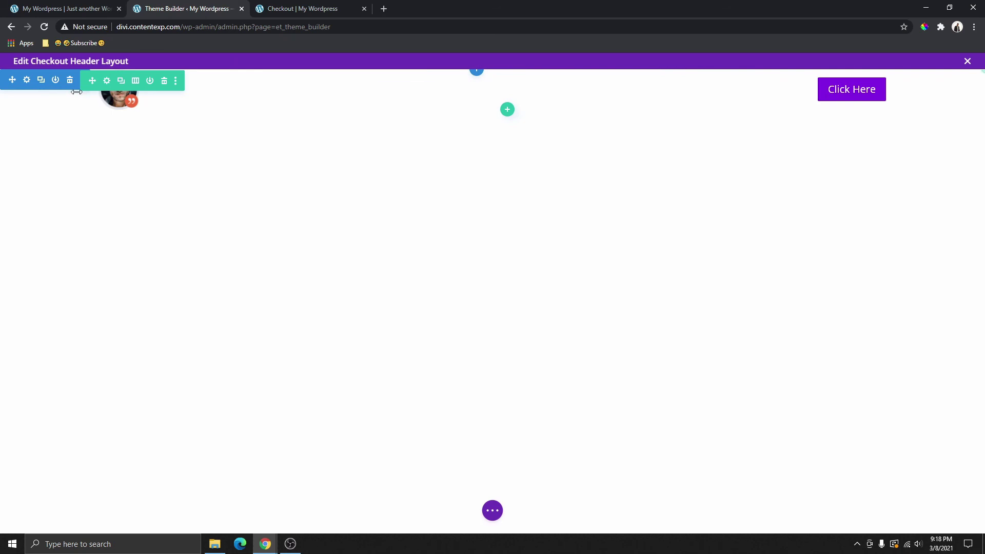
Examine the header row's background settings in the Checkout header layout.
{"action": "left_click", "coordinate": [107, 81]}
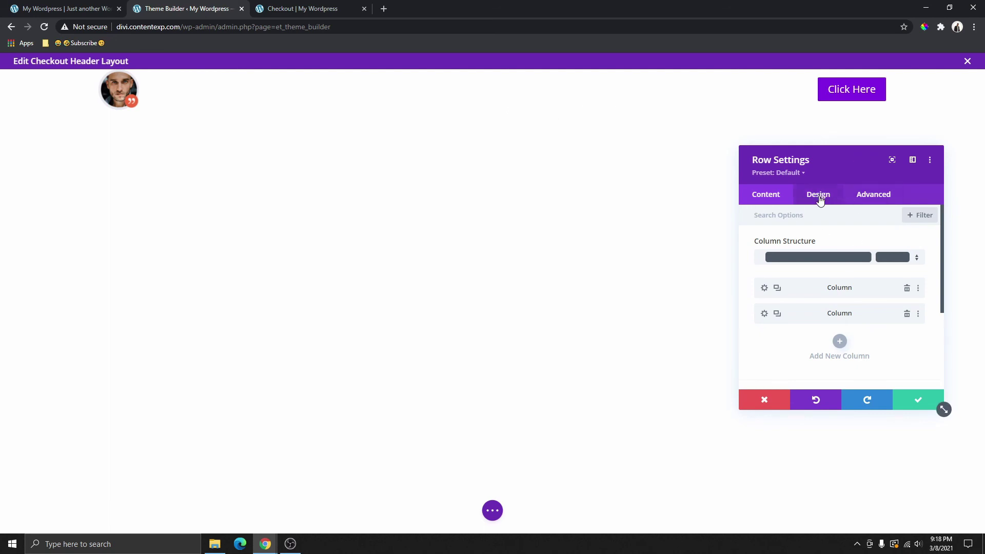
{"action": "scroll", "coordinate": [837, 265], "scroll_direction": "down", "scroll_amount": 3}
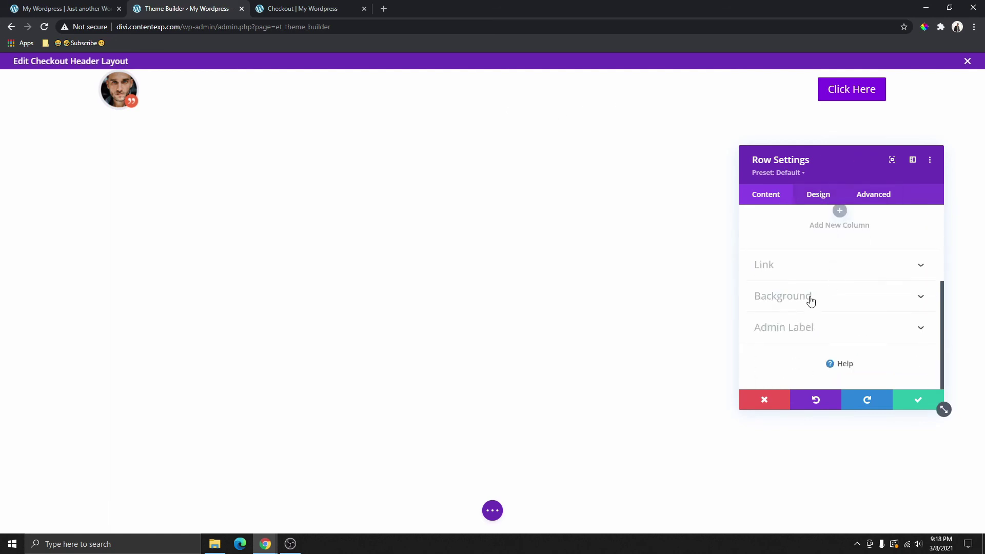
{"action": "left_click", "coordinate": [810, 299]}
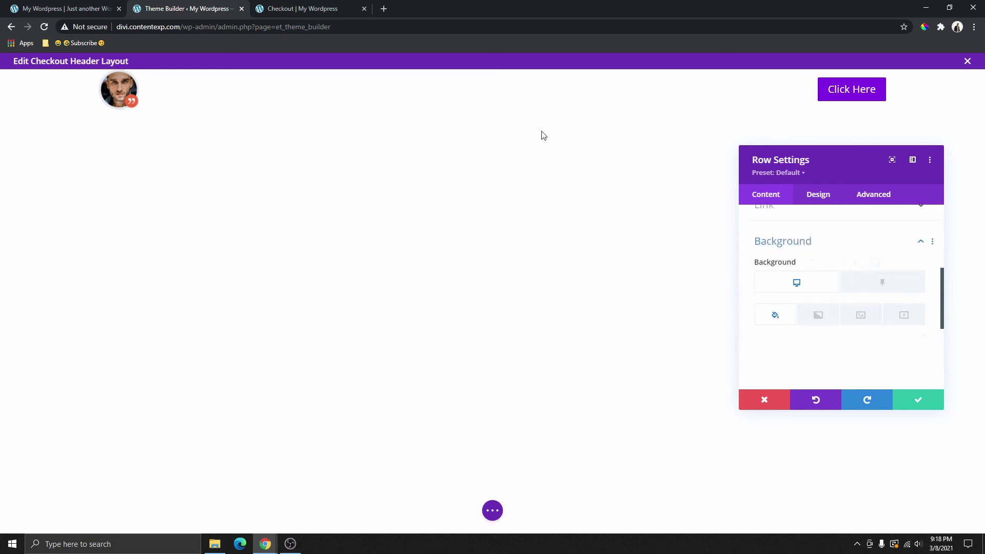
{"action": "left_click", "coordinate": [918, 399]}
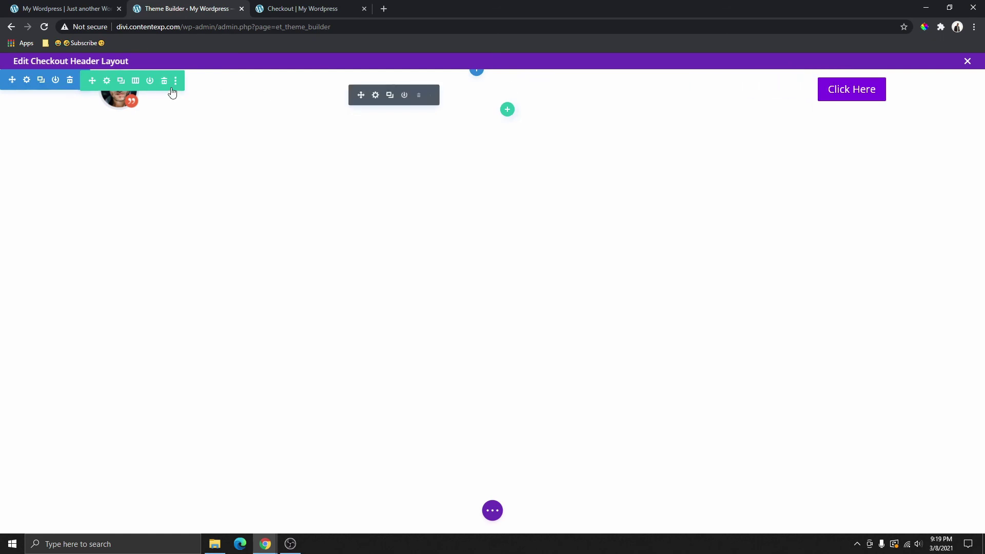
Change the header row to one wide column followed by two narrow ones and place a copy of the button in the last column.
{"action": "left_click", "coordinate": [136, 82]}
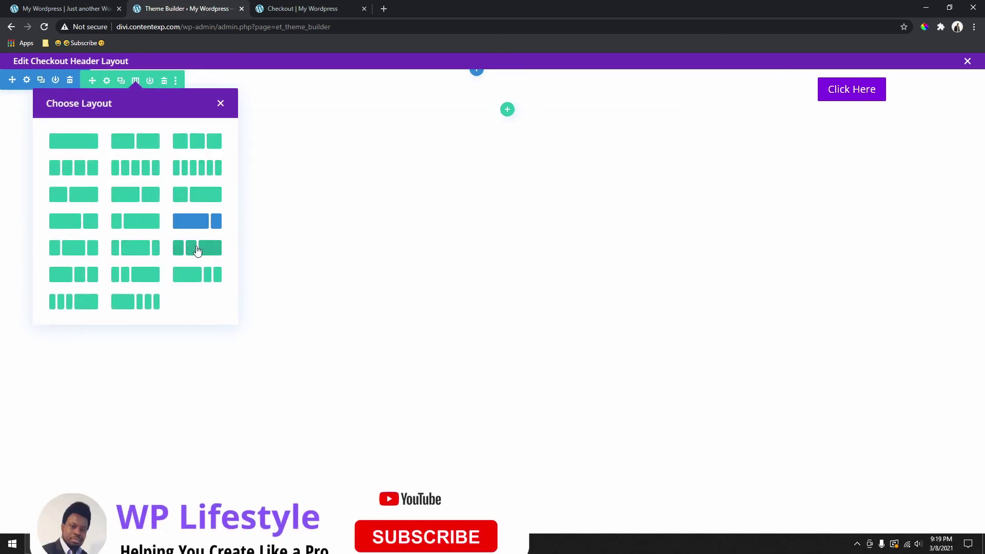
{"action": "left_click", "coordinate": [202, 277]}
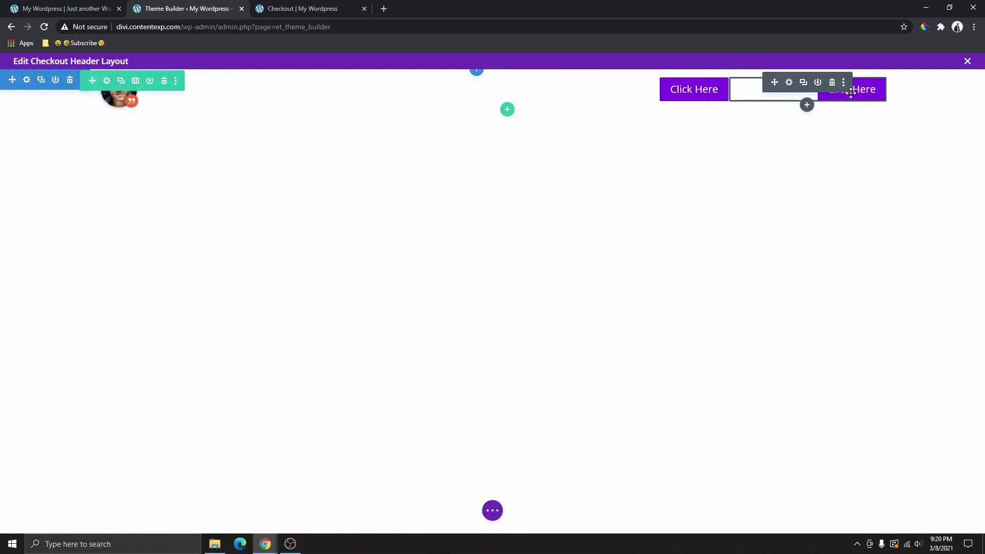
Set the alignment of the button in the last column to left.
{"action": "left_click", "coordinate": [789, 82]}
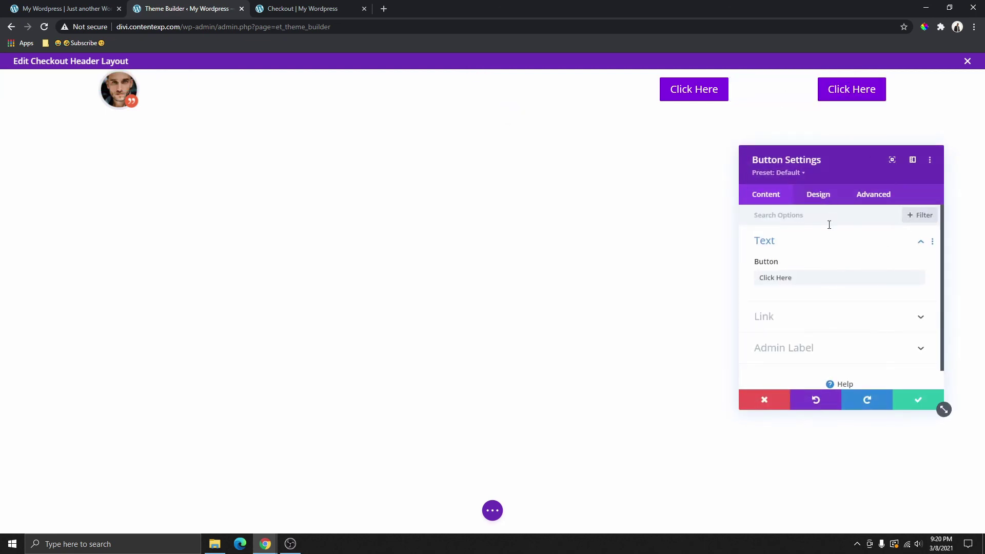
{"action": "left_click", "coordinate": [822, 198]}
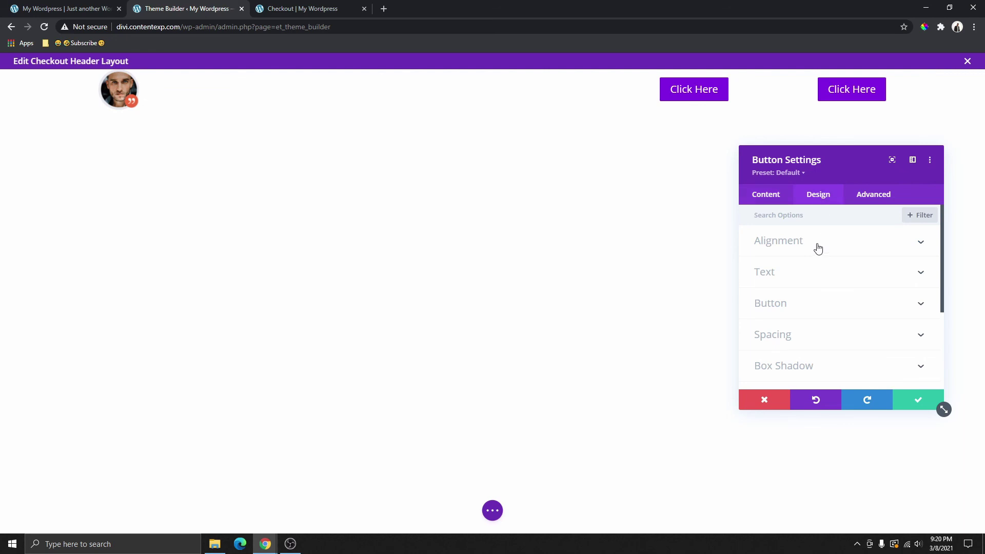
{"action": "left_click", "coordinate": [839, 279]}
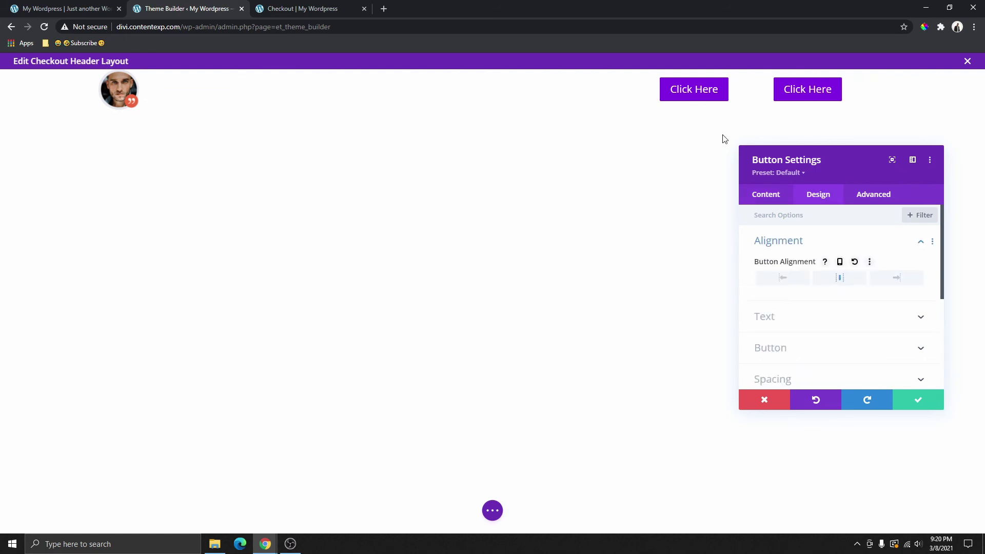
{"action": "left_click", "coordinate": [783, 279]}
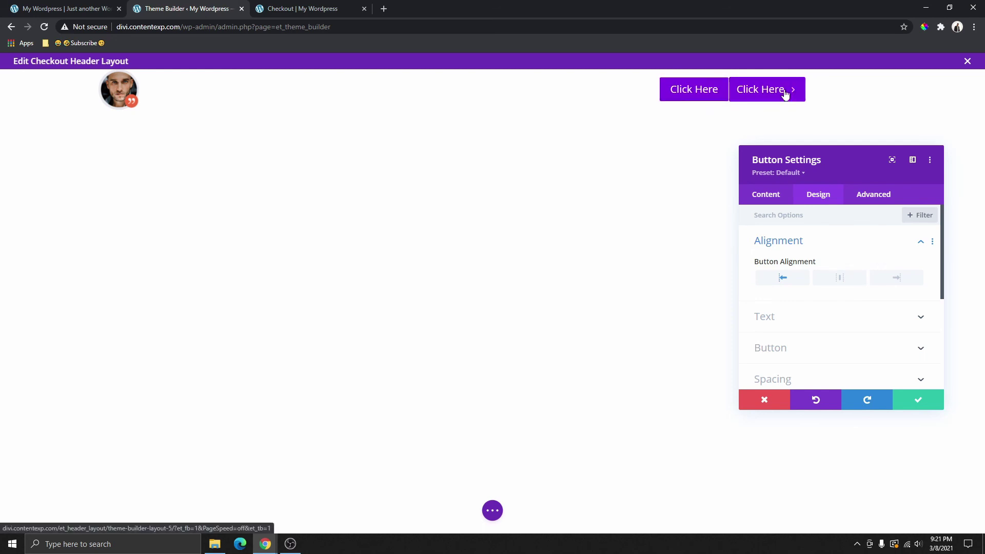
Give the last column's button a left margin of 5px and save its settings.
{"action": "left_click", "coordinate": [775, 198]}
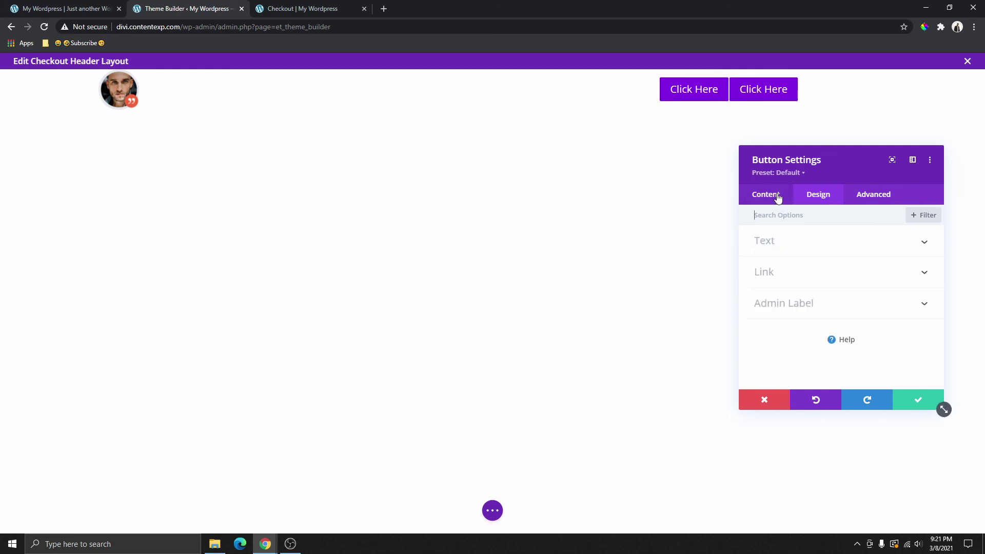
{"action": "left_click", "coordinate": [823, 199]}
{"action": "scroll", "coordinate": [809, 287], "scroll_direction": "down", "scroll_amount": 3}
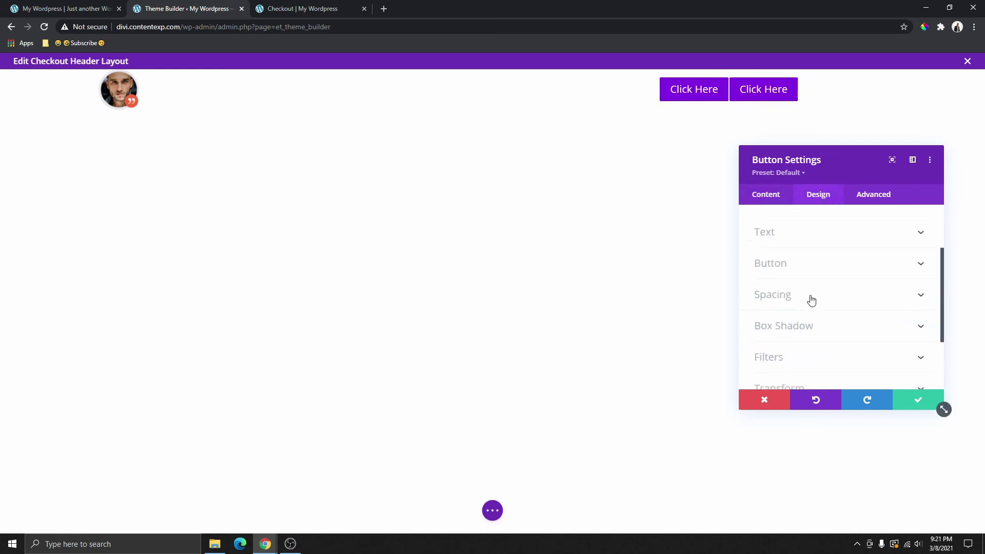
{"action": "left_click", "coordinate": [786, 230]}
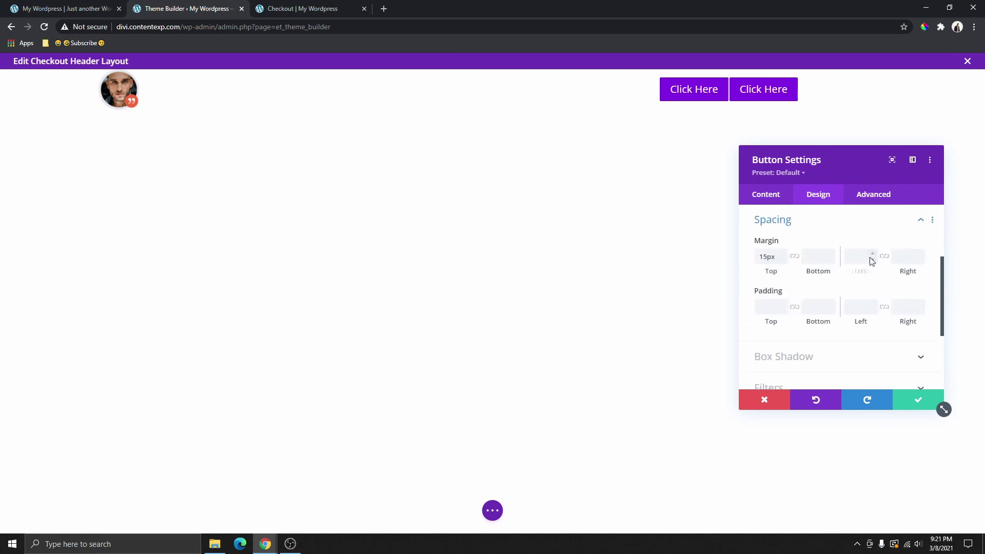
{"action": "left_click", "coordinate": [880, 255]}
{"action": "type", "text": "5px"}
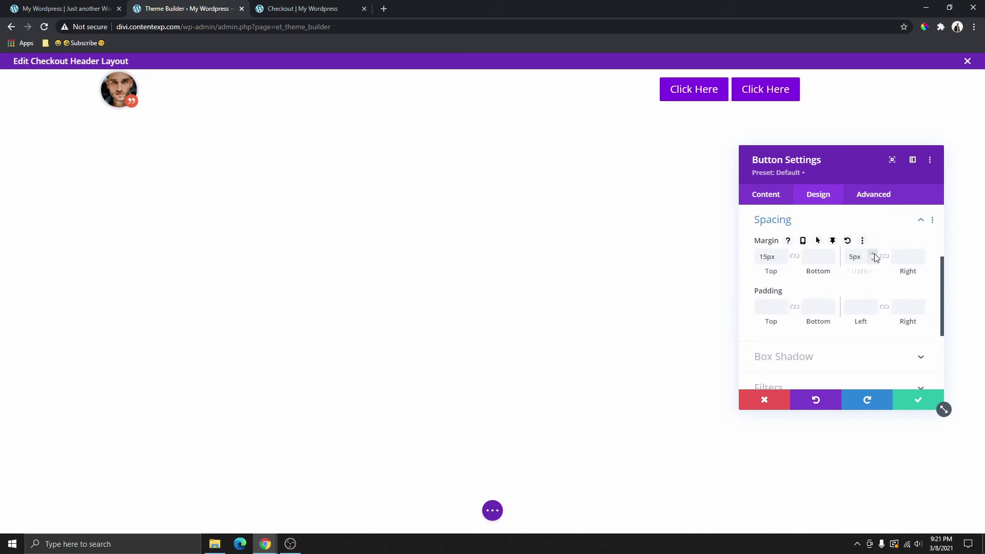
{"action": "left_click", "coordinate": [918, 402]}
Save the Checkout header layout, close its editor and save the Theme Builder changes.
{"action": "left_click", "coordinate": [492, 511]}
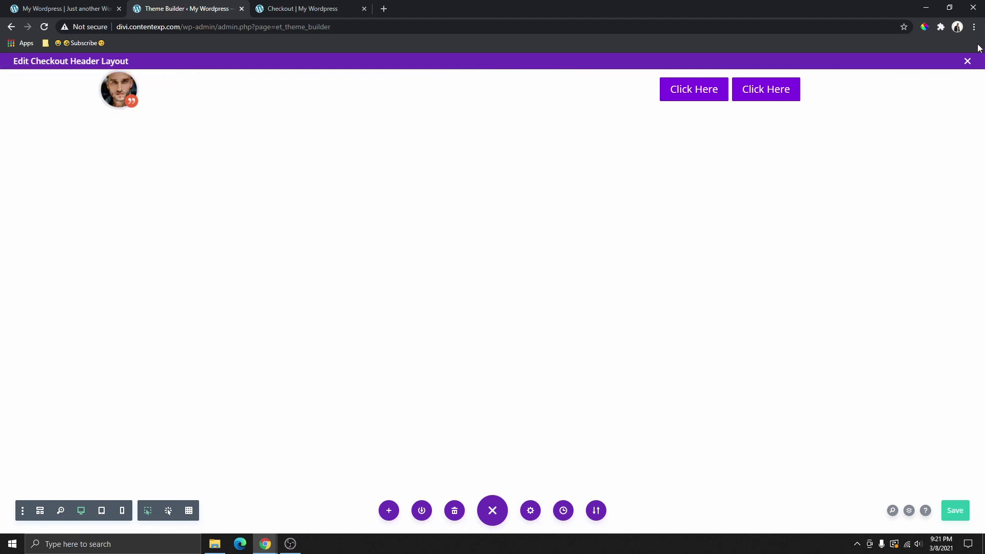
{"action": "left_click", "coordinate": [967, 61]}
{"action": "left_click", "coordinate": [144, 98]}
Reload the live Checkout page, check its two-button header at the top and while scrolling, and compare it with the site's other pages.
{"action": "left_click", "coordinate": [296, 9]}
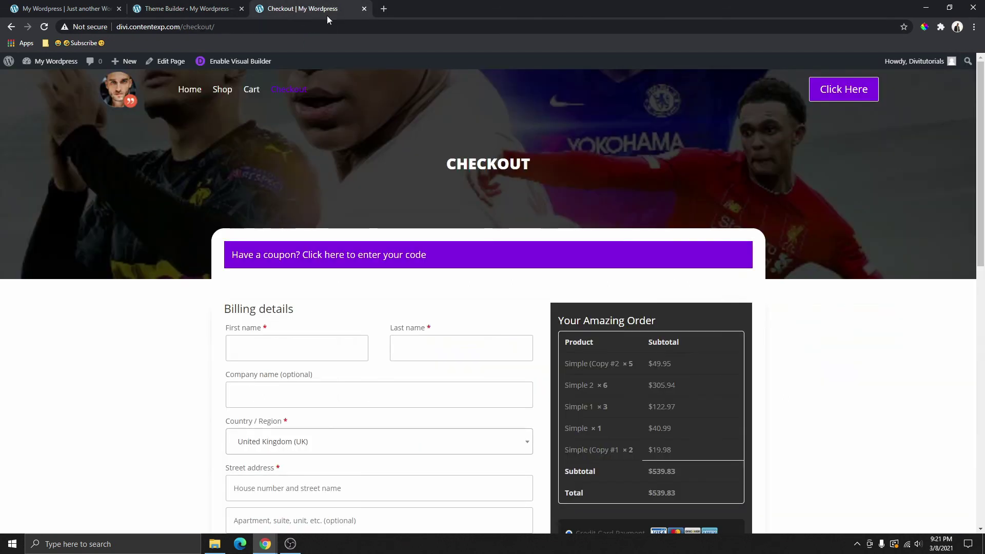
{"action": "left_click", "coordinate": [44, 27]}
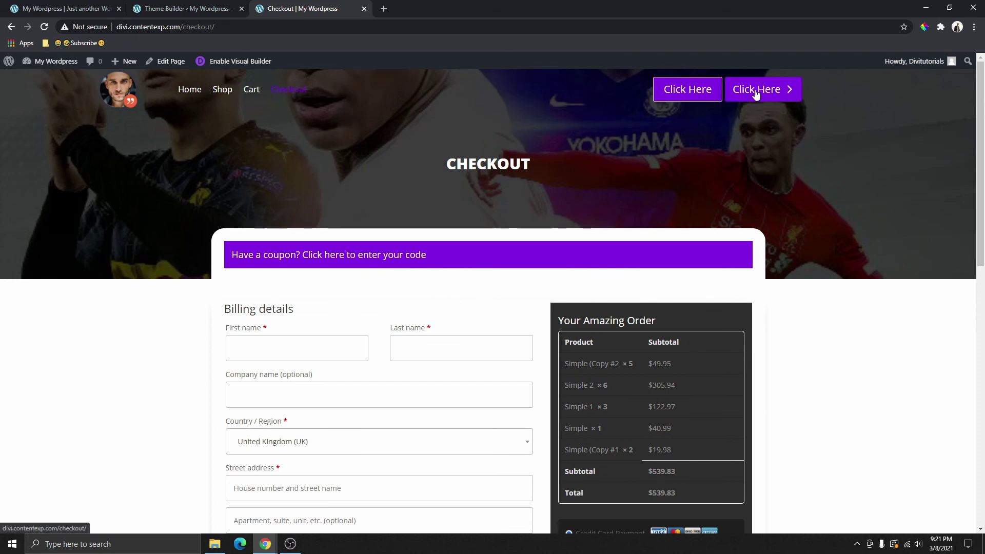
{"action": "scroll", "coordinate": [510, 176], "scroll_direction": "down", "scroll_amount": 6}
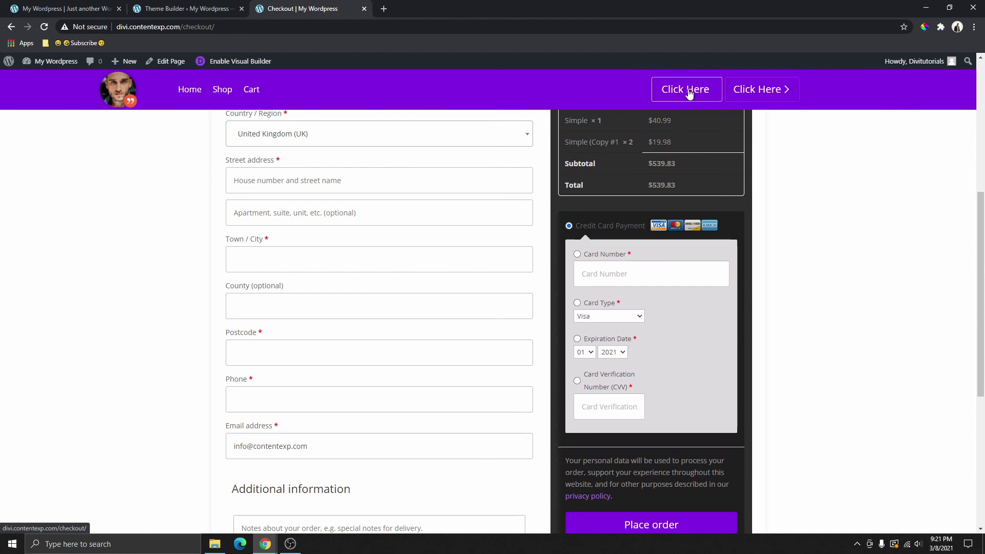
{"action": "scroll", "coordinate": [439, 200], "scroll_direction": "up", "scroll_amount": 1}
{"action": "key", "text": "F5"}
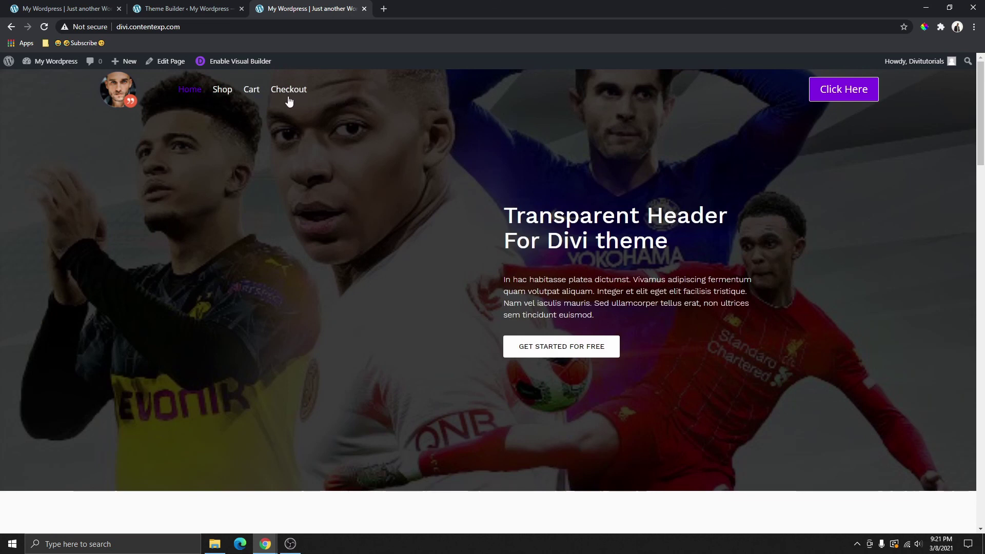
Return to the Theme Builder and assign the global header to the Cart template.
{"action": "key", "text": "ctrl+shift+Tab"}
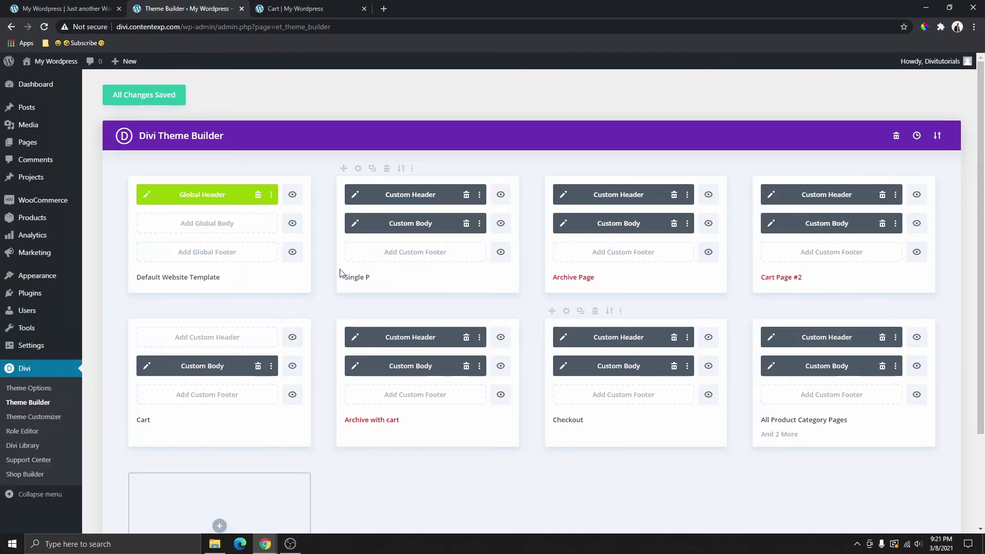
{"action": "left_click", "coordinate": [233, 339]}
{"action": "left_click", "coordinate": [228, 330]}
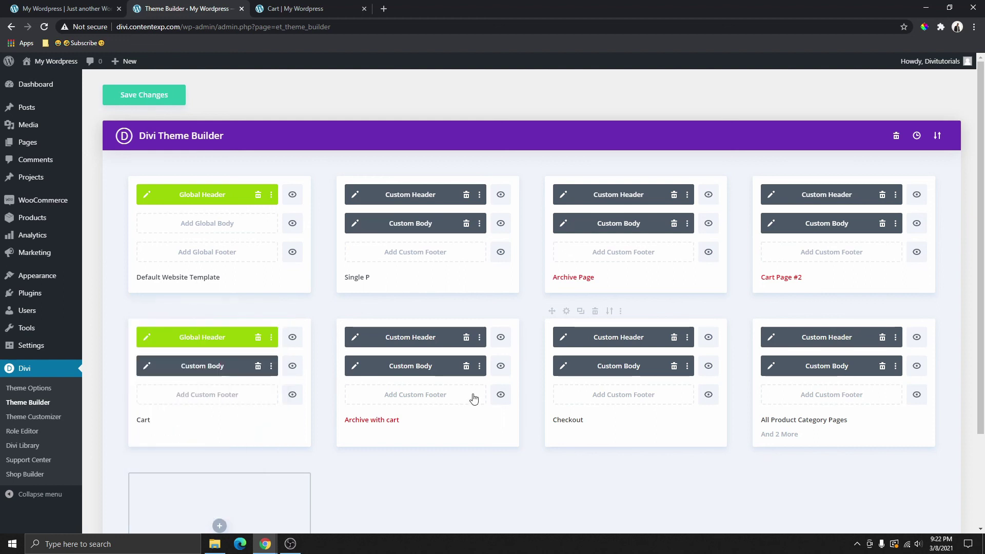
Replace the custom header of the "Archive with cart" template with the global header.
{"action": "left_click", "coordinate": [466, 339]}
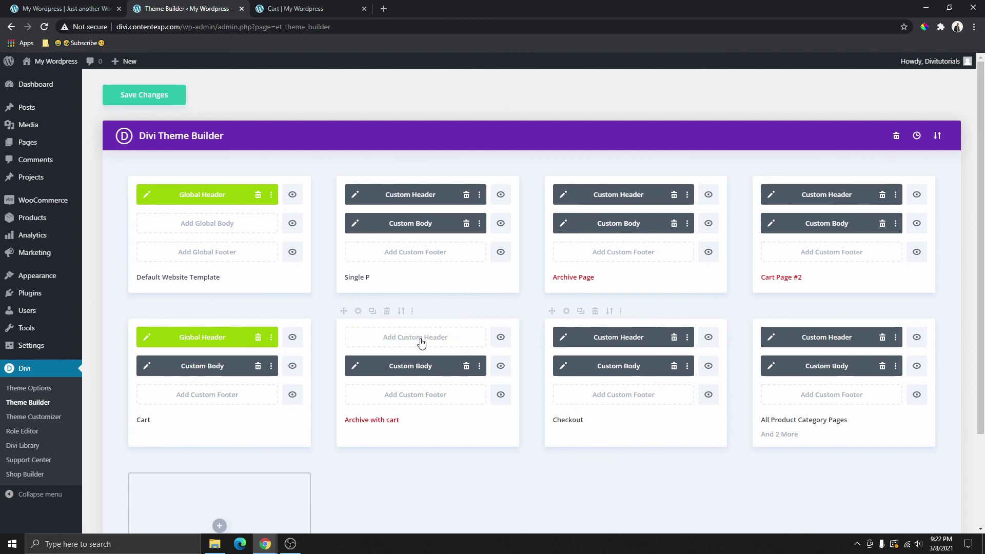
{"action": "left_click", "coordinate": [420, 343]}
{"action": "left_click", "coordinate": [424, 345]}
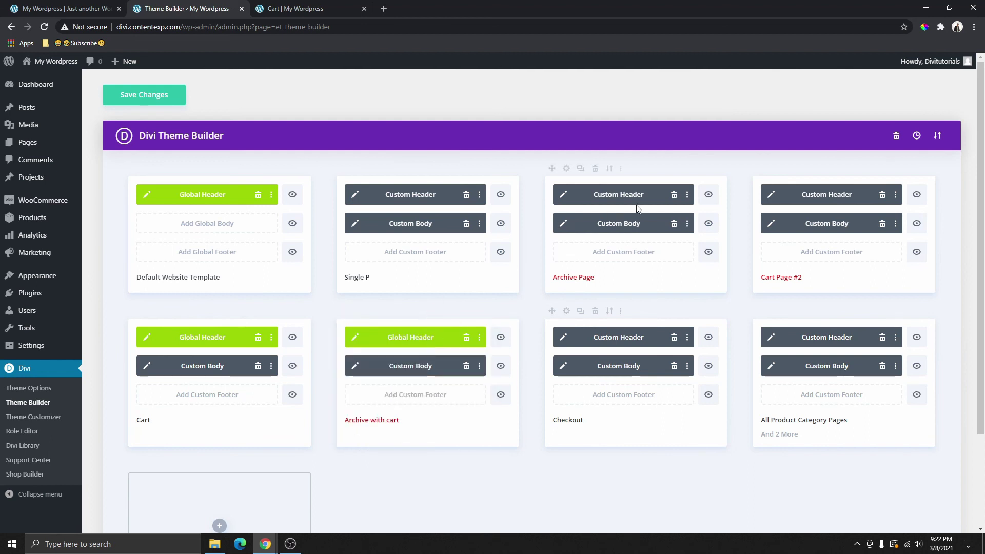
Replace the Archive Page template's custom header with the global header and save the Theme Builder changes.
{"action": "left_click", "coordinate": [674, 195]}
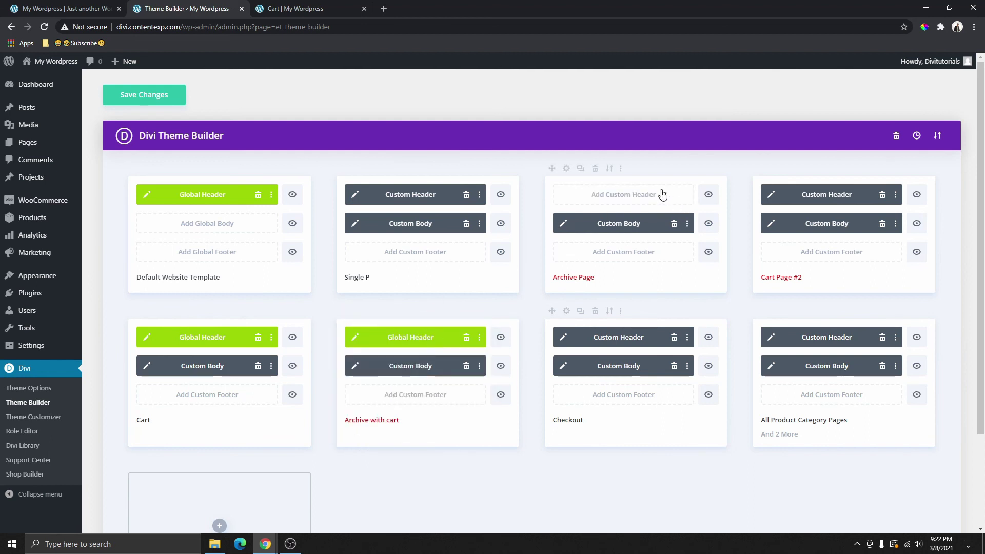
{"action": "left_click", "coordinate": [623, 195]}
{"action": "left_click", "coordinate": [601, 211]}
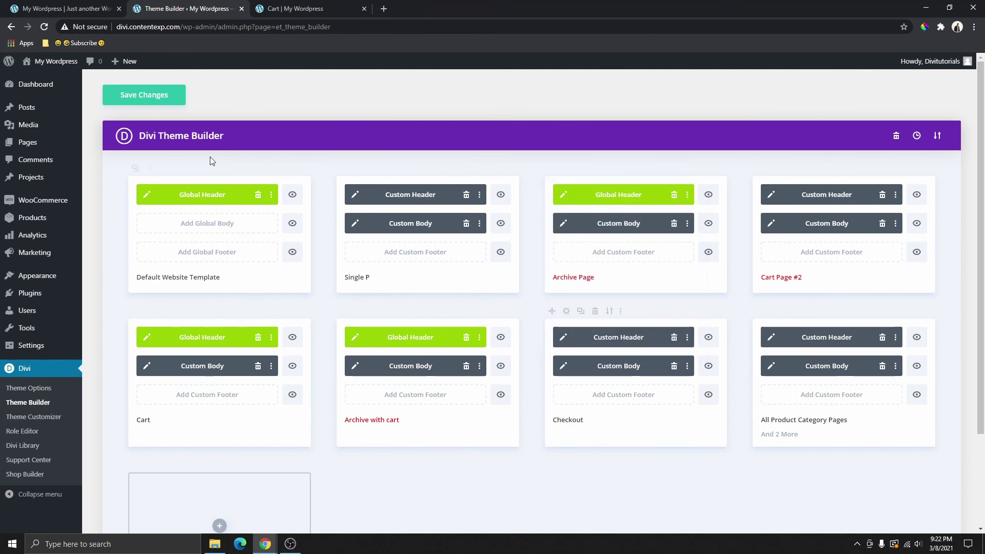
{"action": "left_click", "coordinate": [158, 95]}
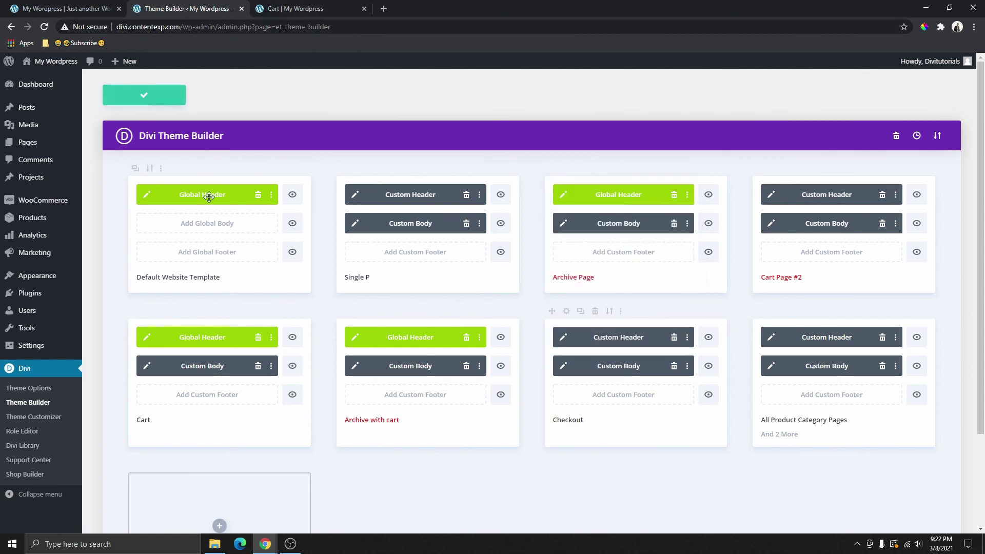